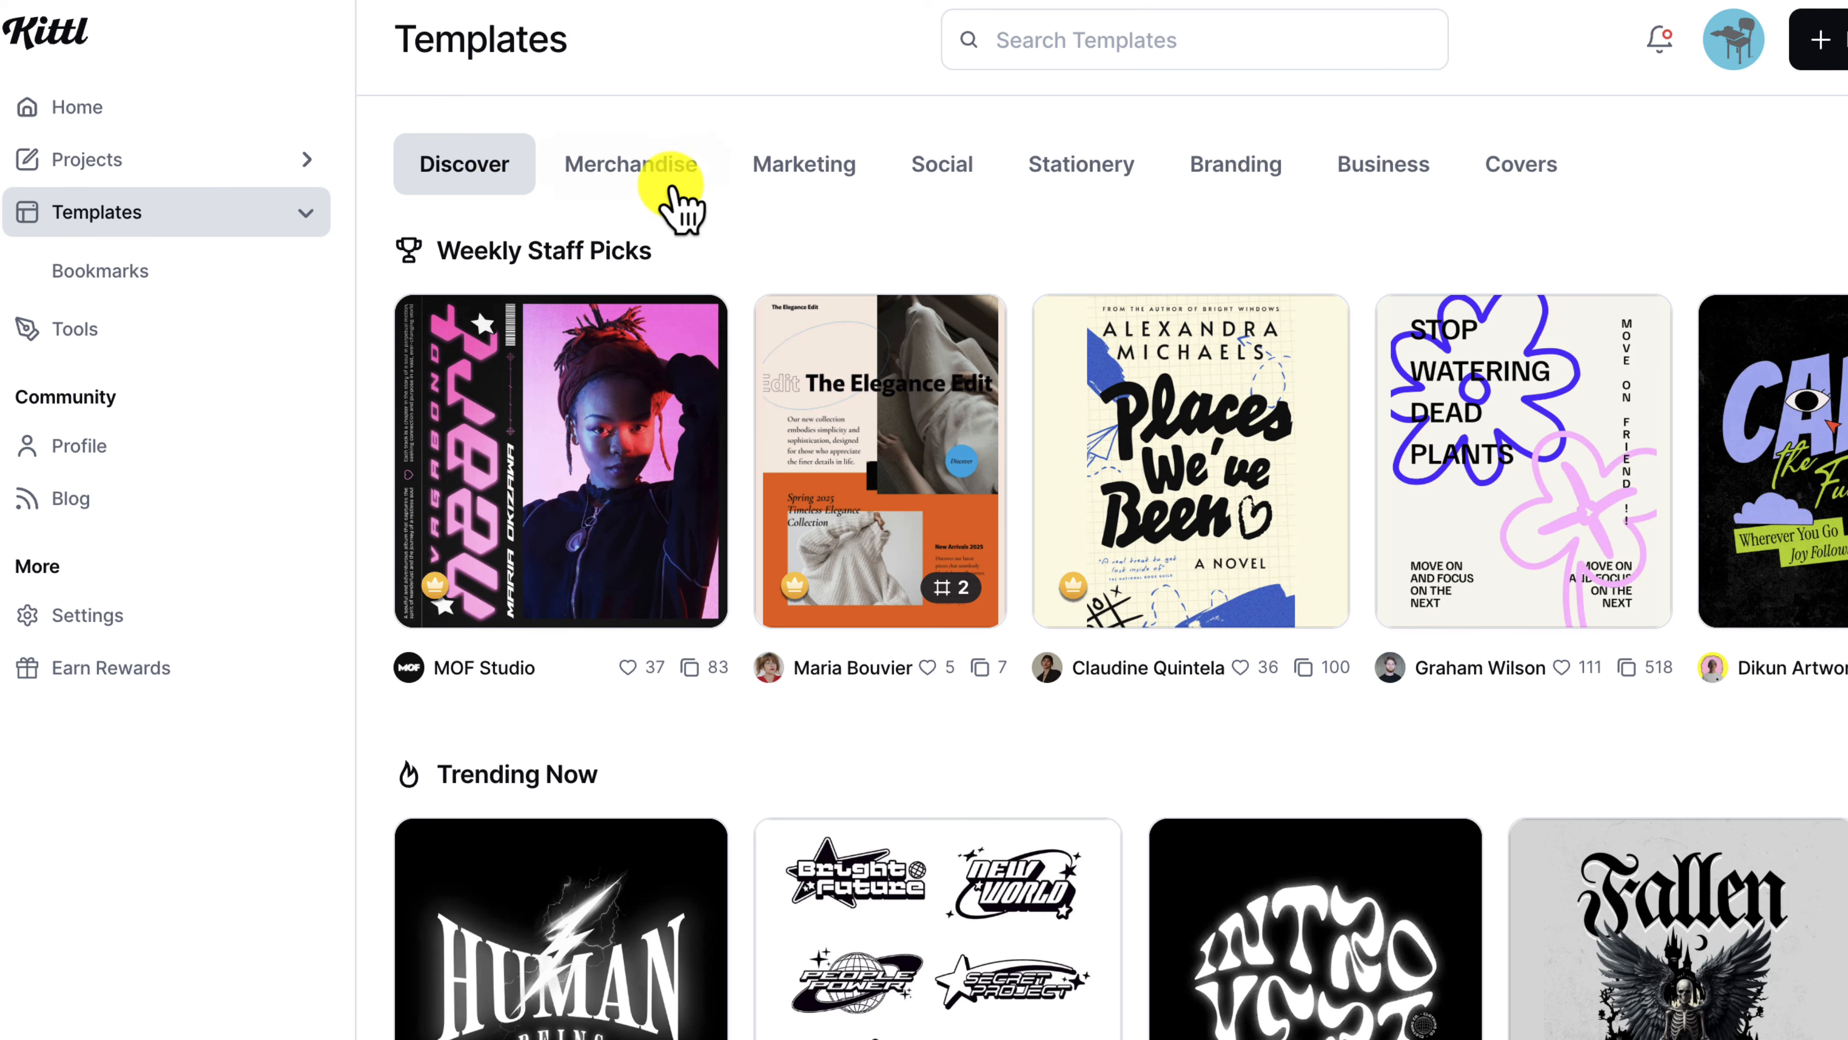
Step: Browse the Merchandise T-shirt templates, then go to the saved Projects list
click(640, 175)
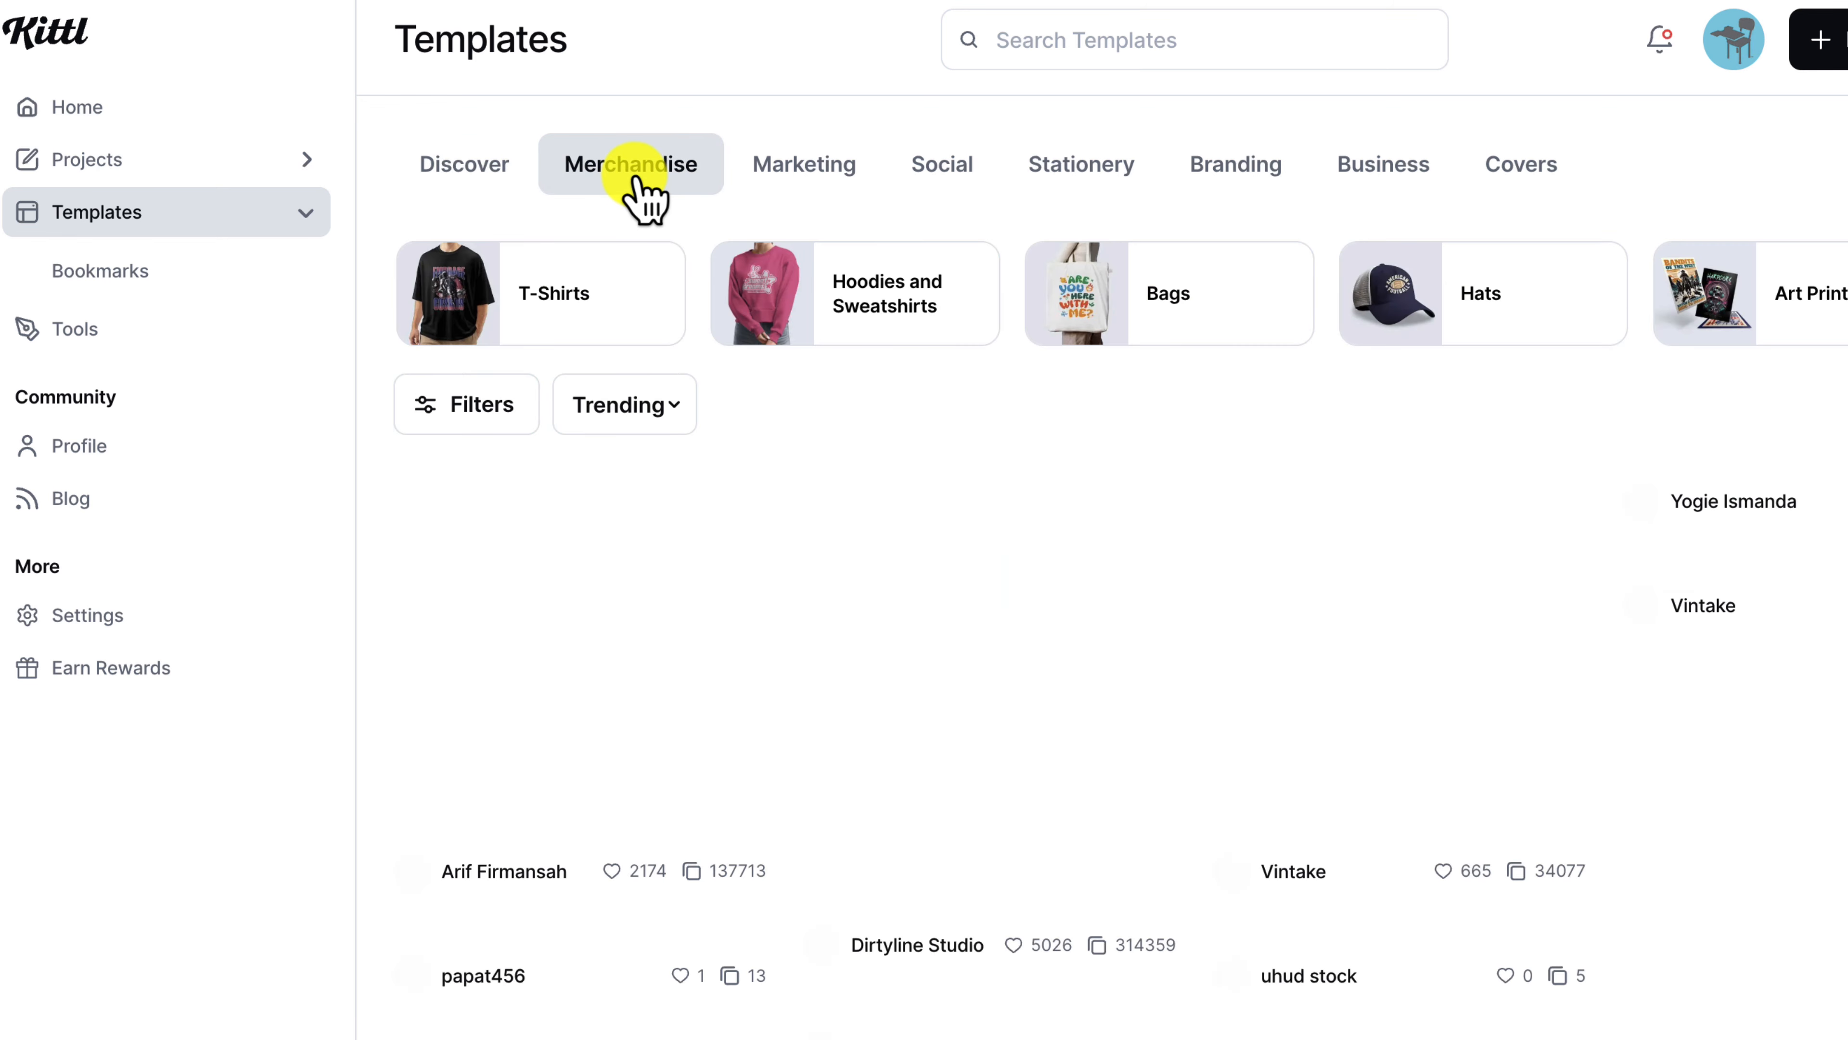
scroll(1175, 619, down, 5)
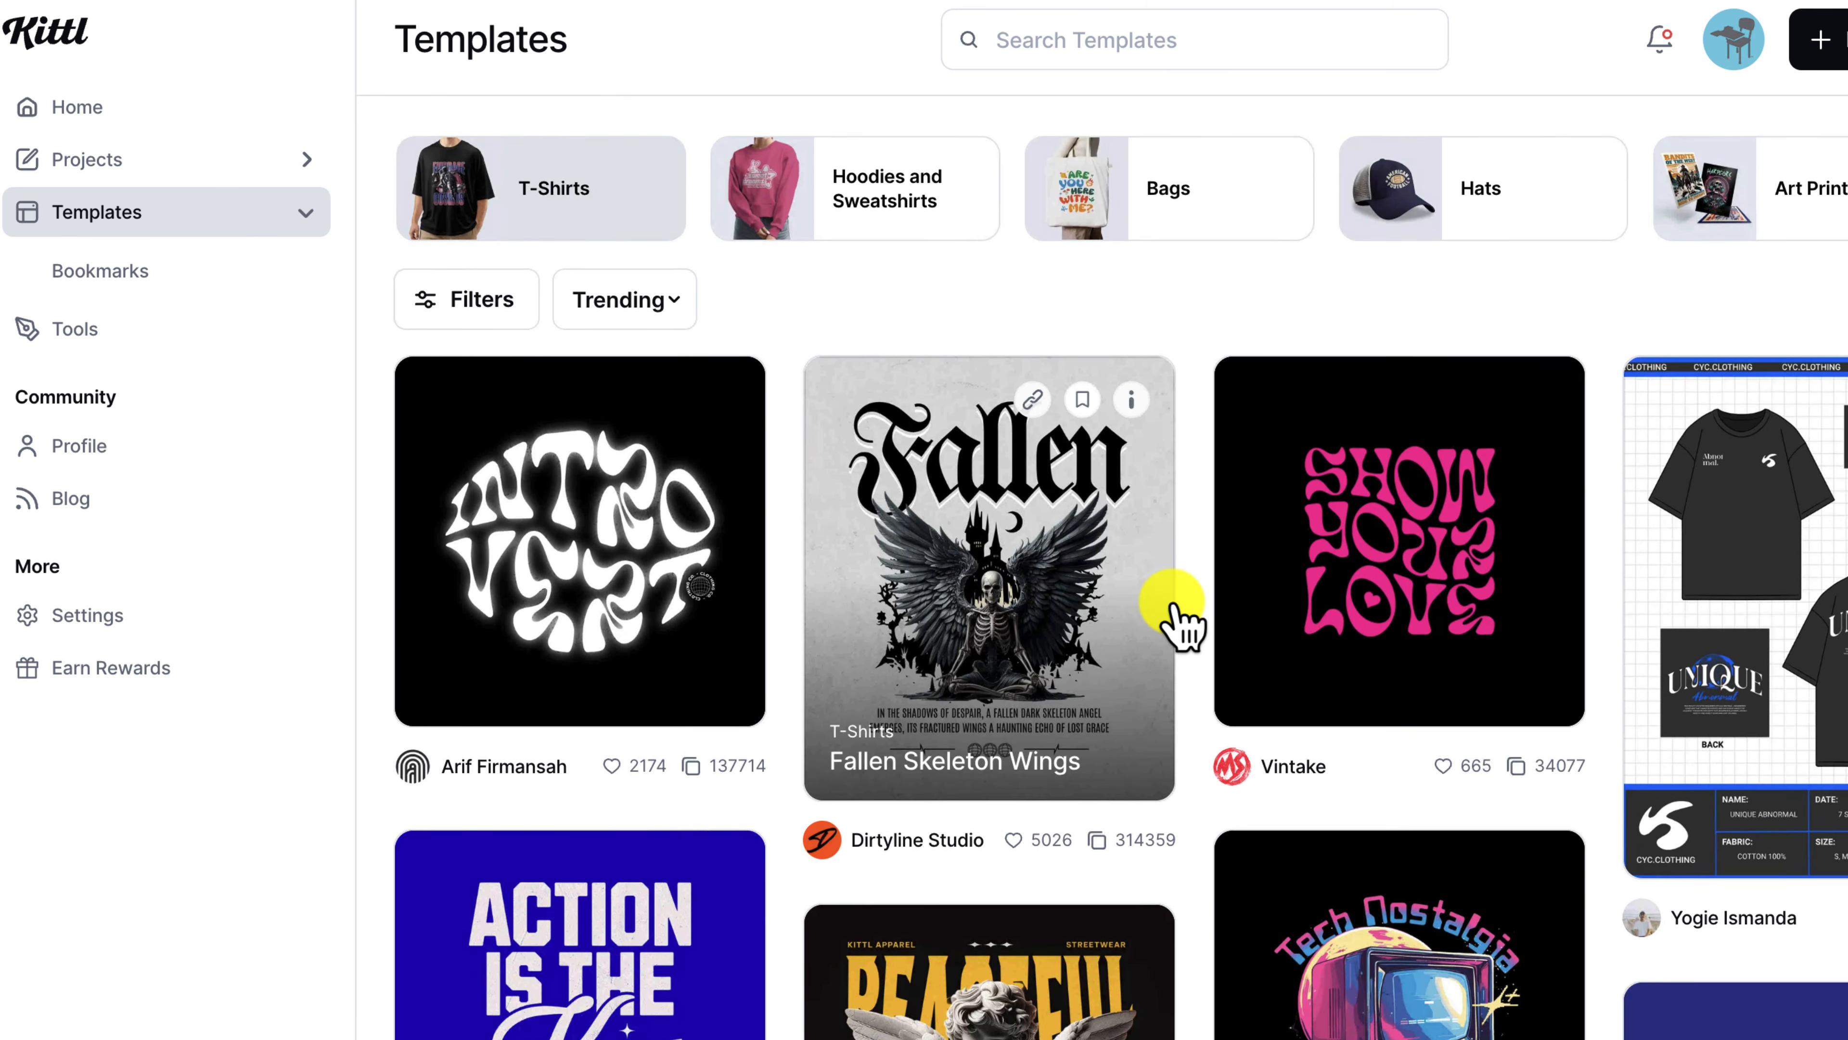
scroll(1176, 619, down, 8)
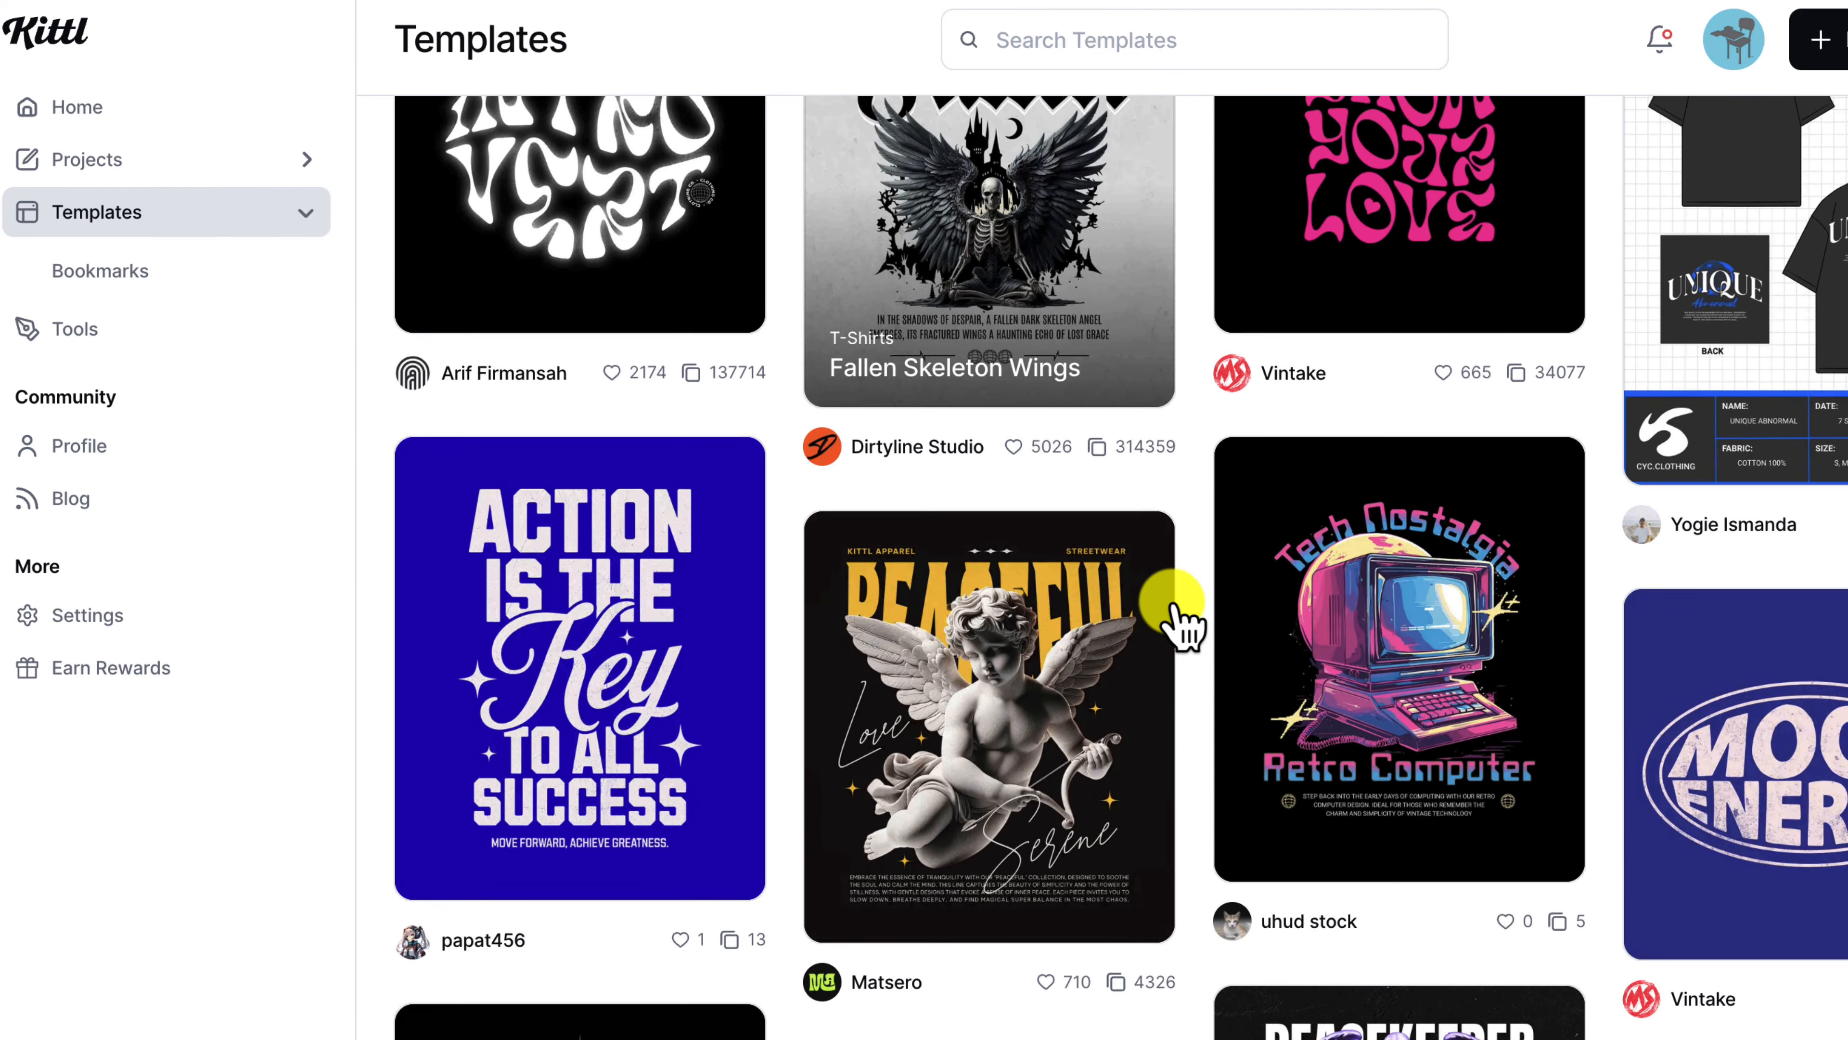
scroll(1176, 618, down, 10)
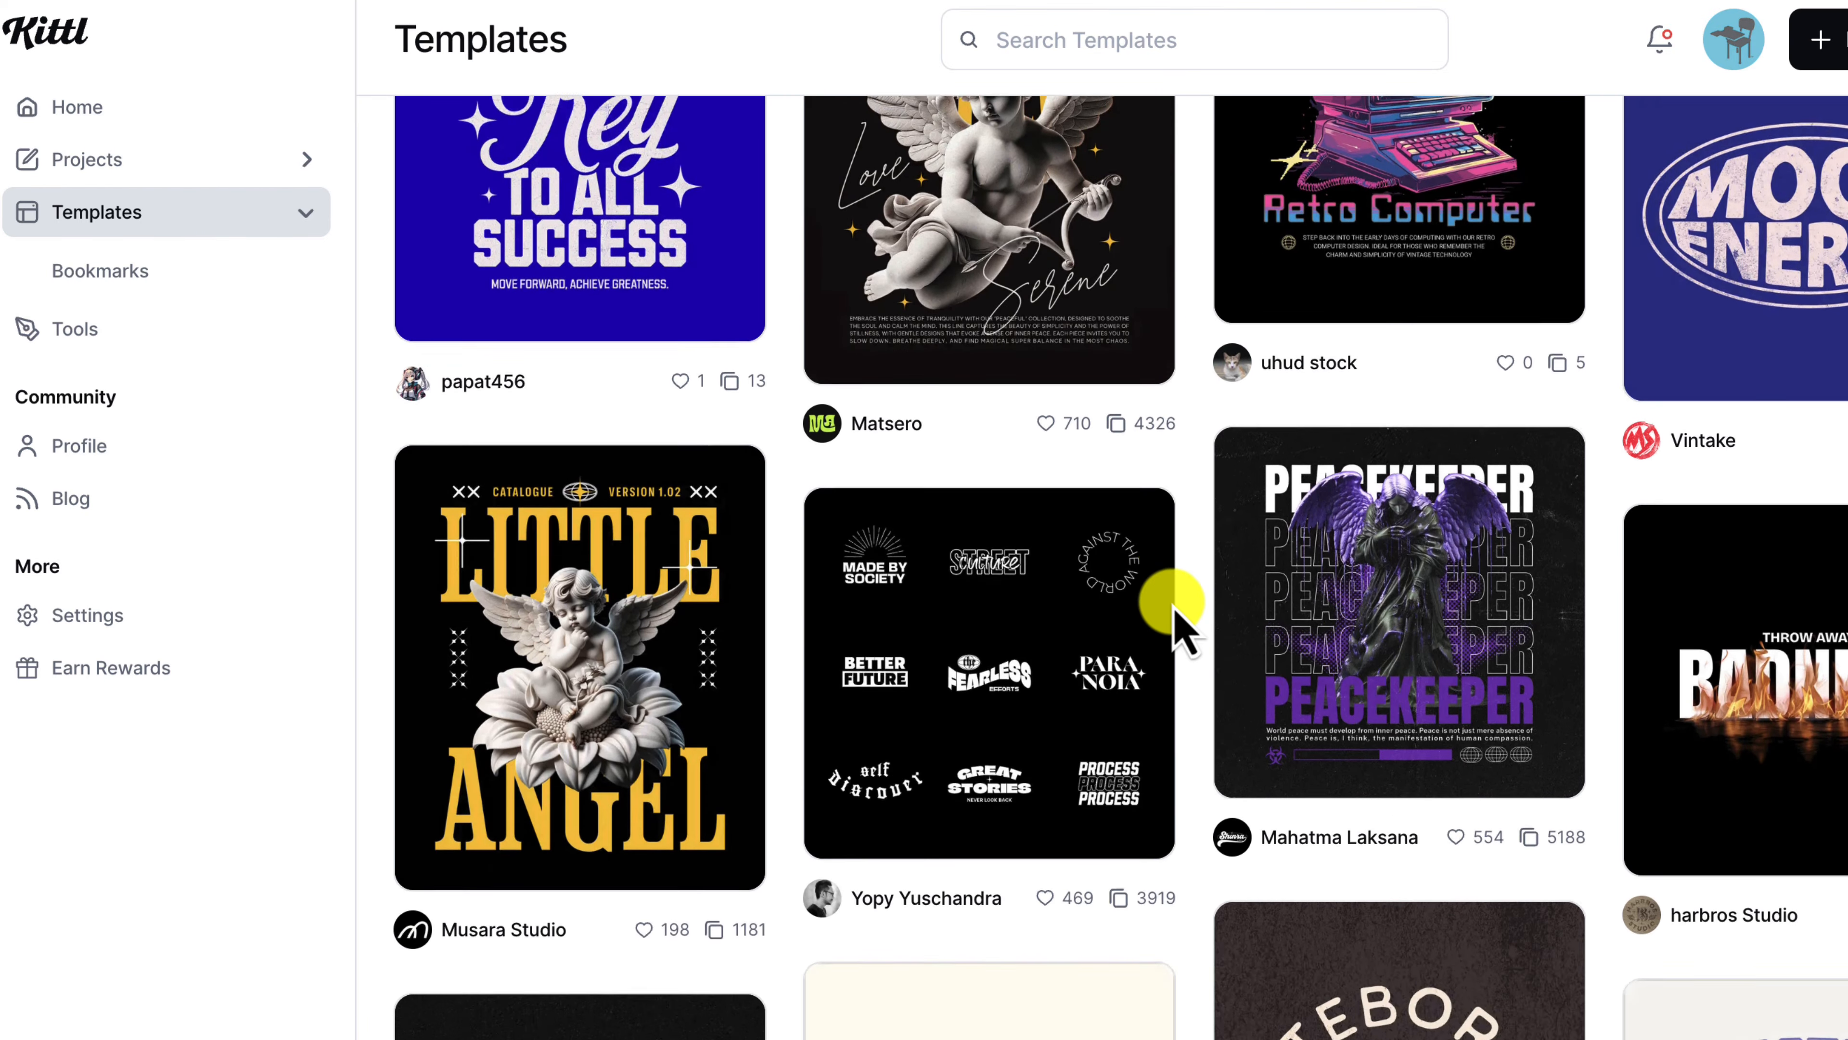
scroll(1180, 624, down, 10)
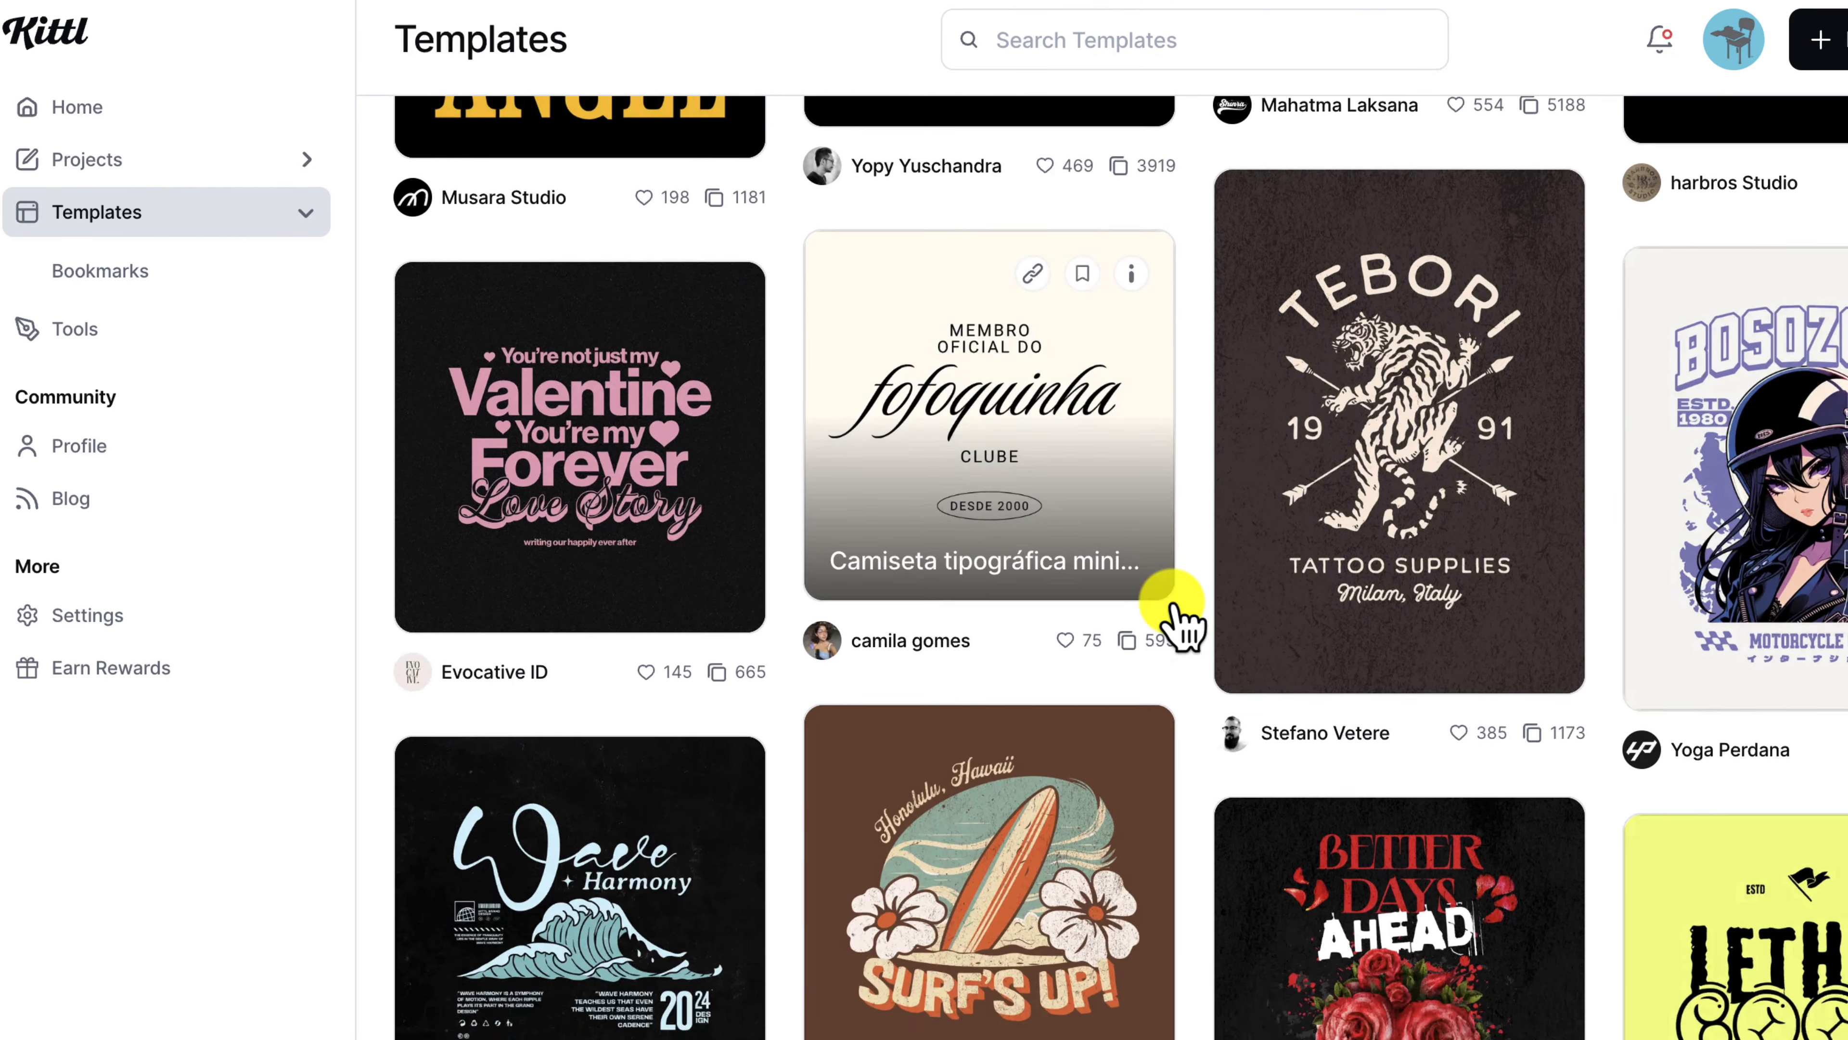
scroll(1180, 625, down, 10)
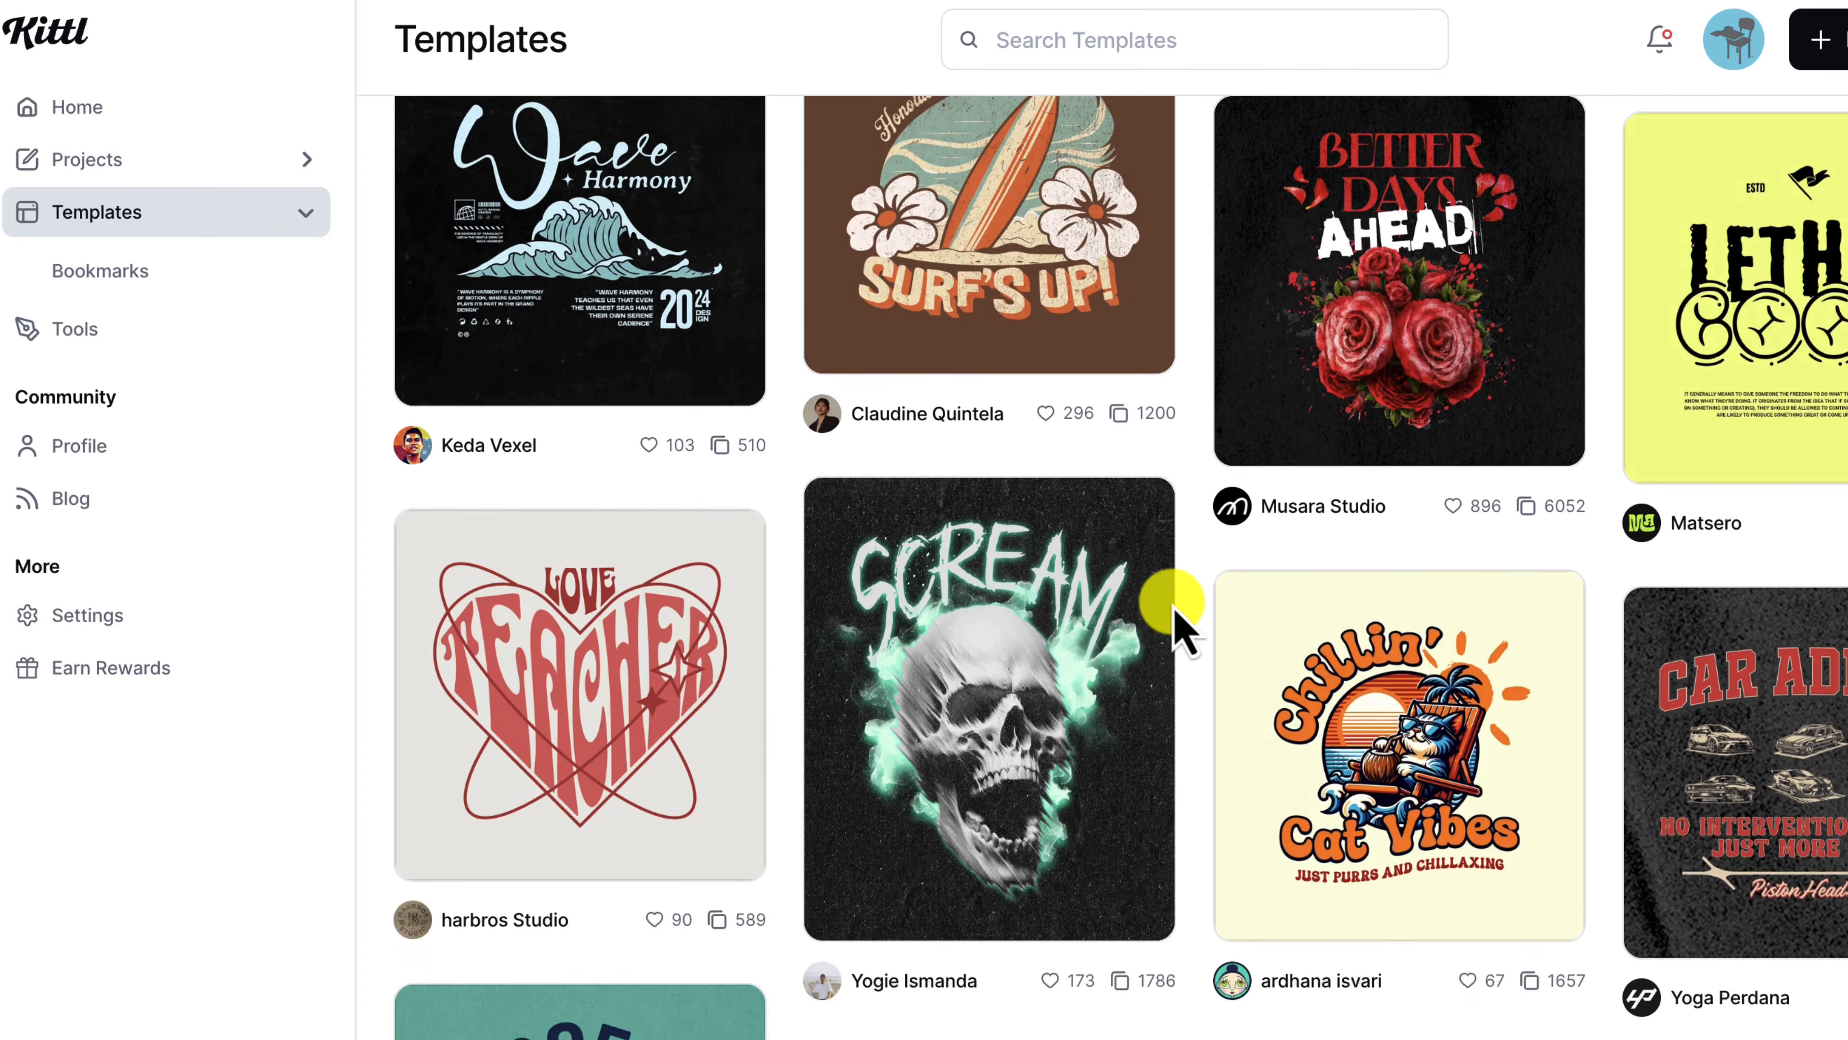
scroll(1180, 624, down, 4)
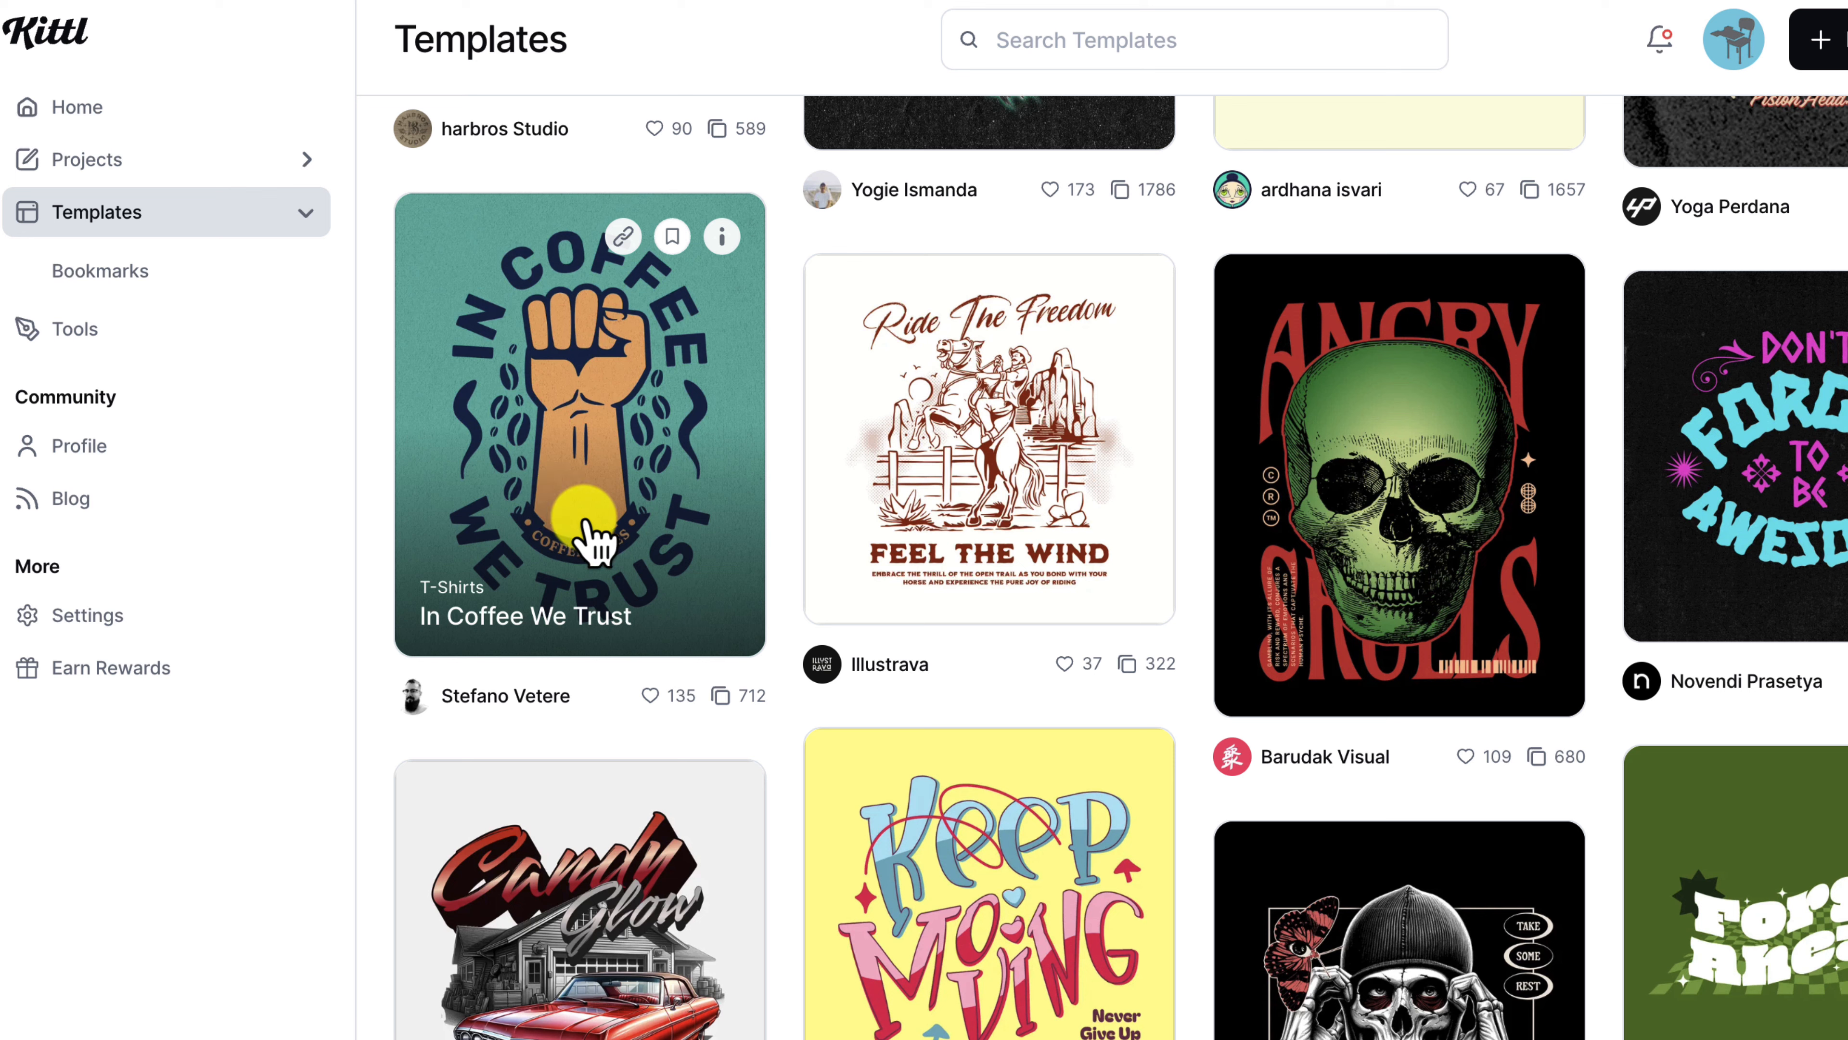
click(111, 159)
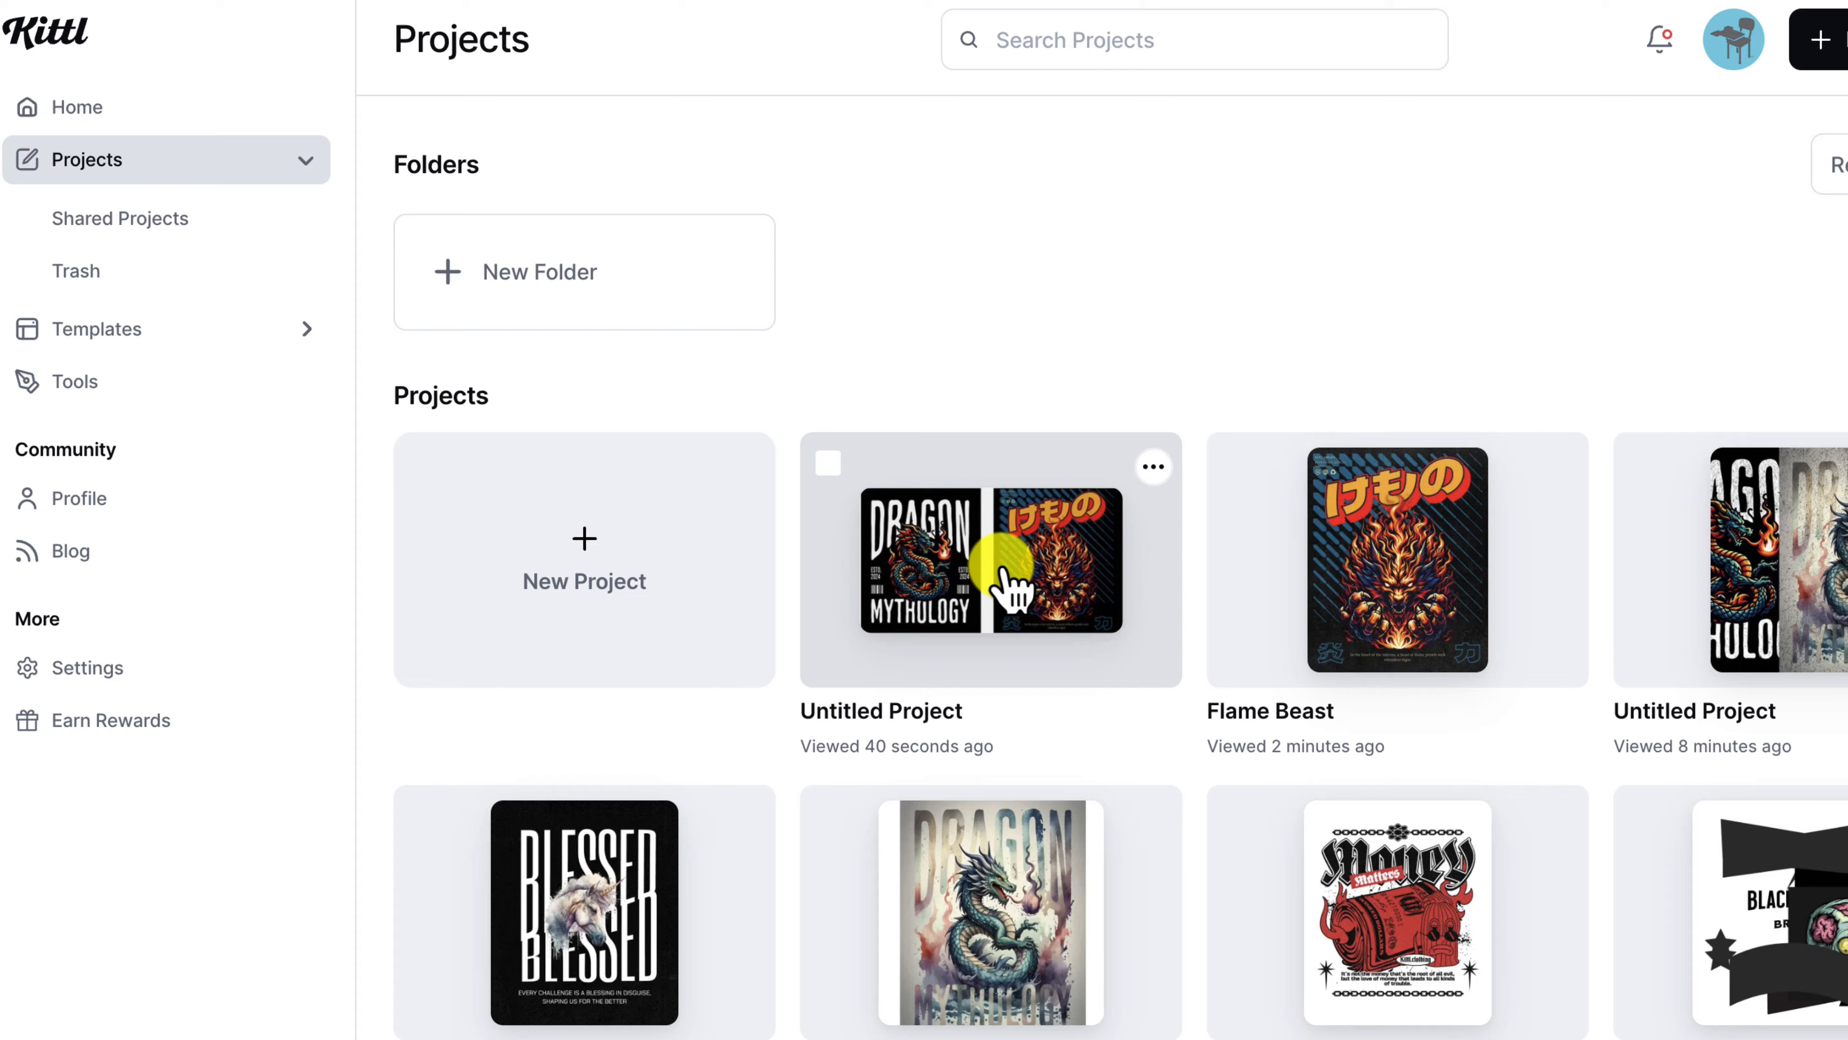
Step: Open Untitled Project, frame the artboards and select the Flame Beast artwork
click(1014, 588)
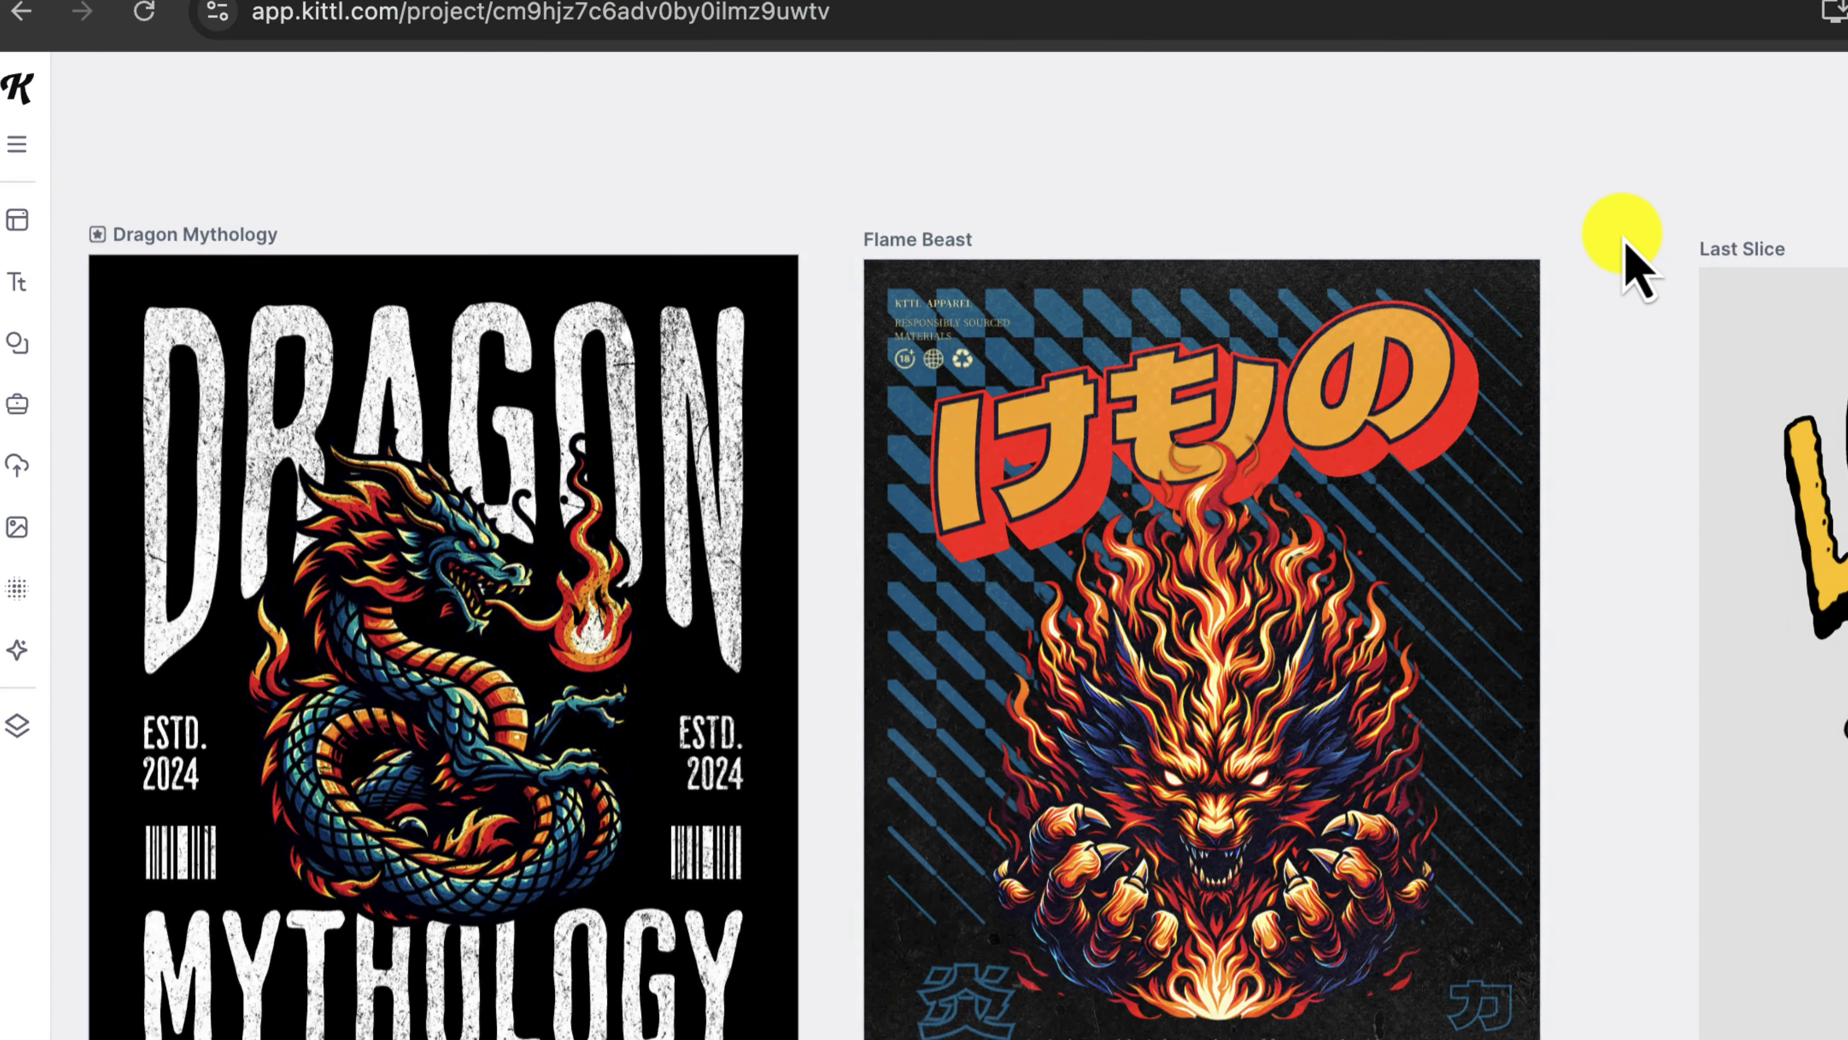
scroll(1624, 239, right, 1)
scroll(1624, 238, up, 2)
scroll(1624, 239, left, 1)
scroll(1624, 239, down, 1)
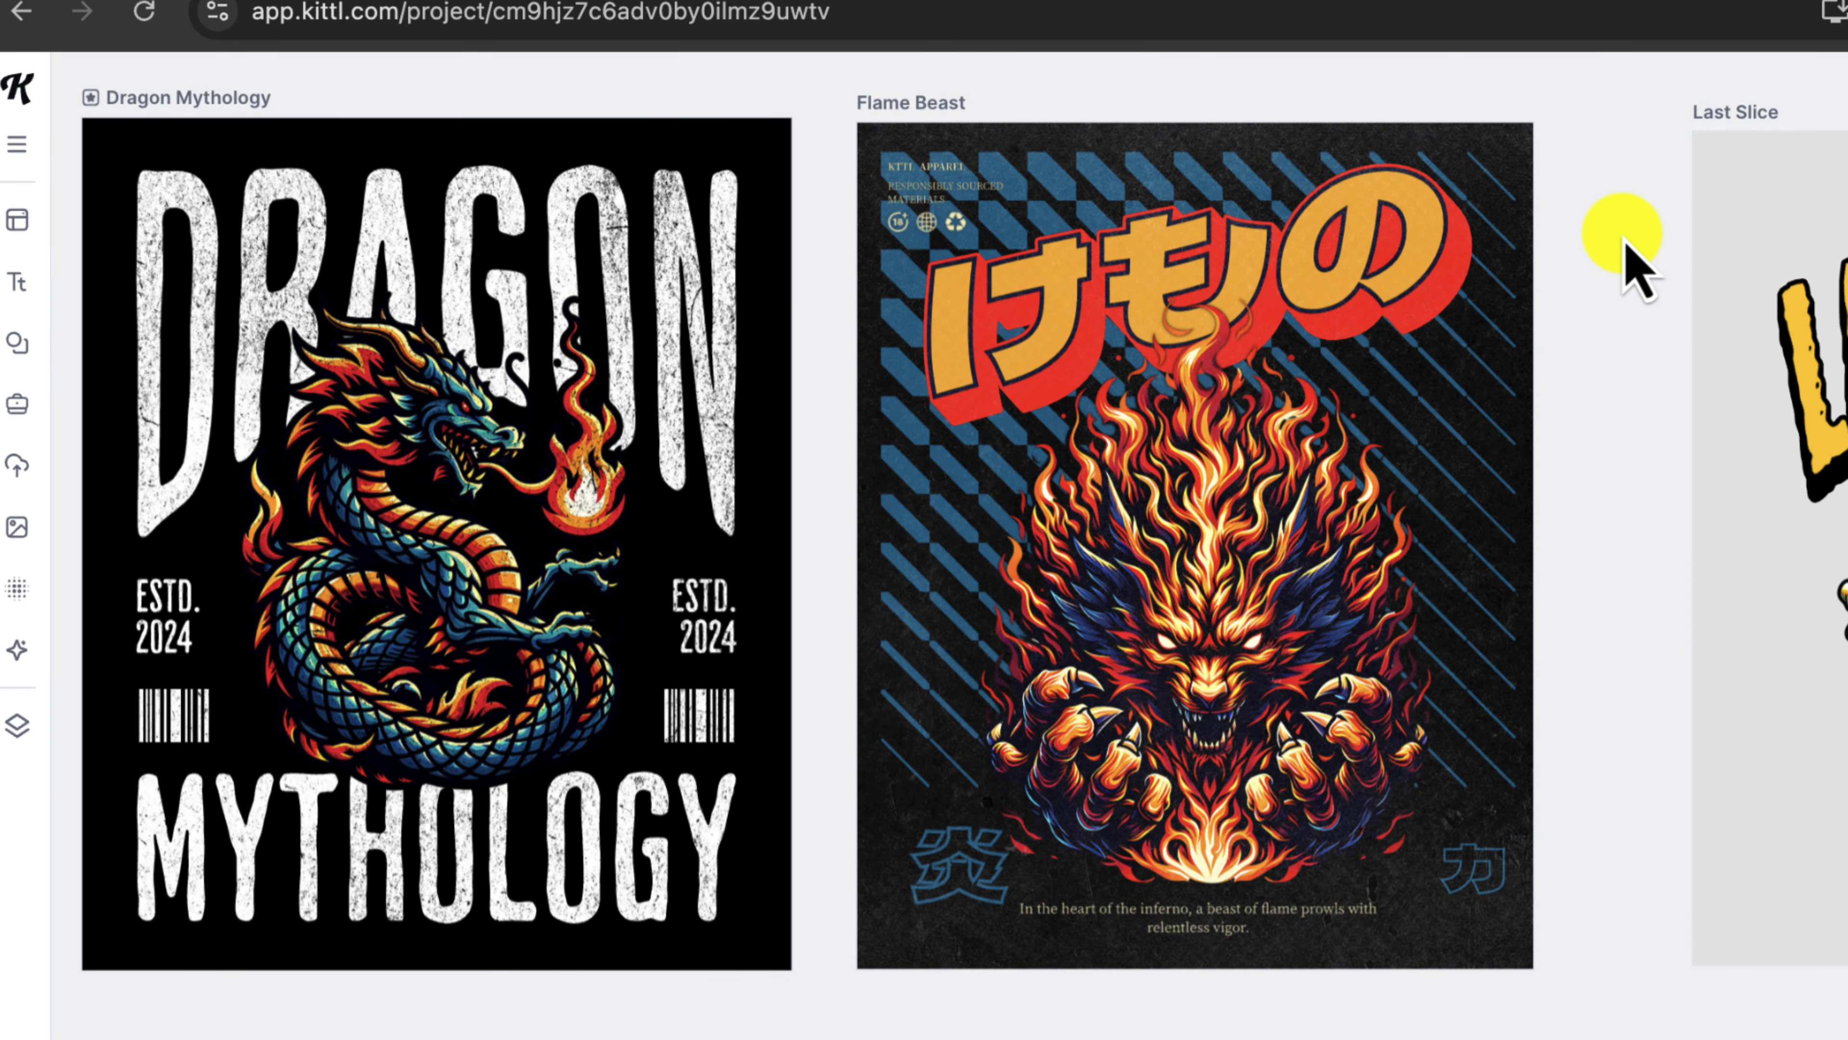
click(1209, 521)
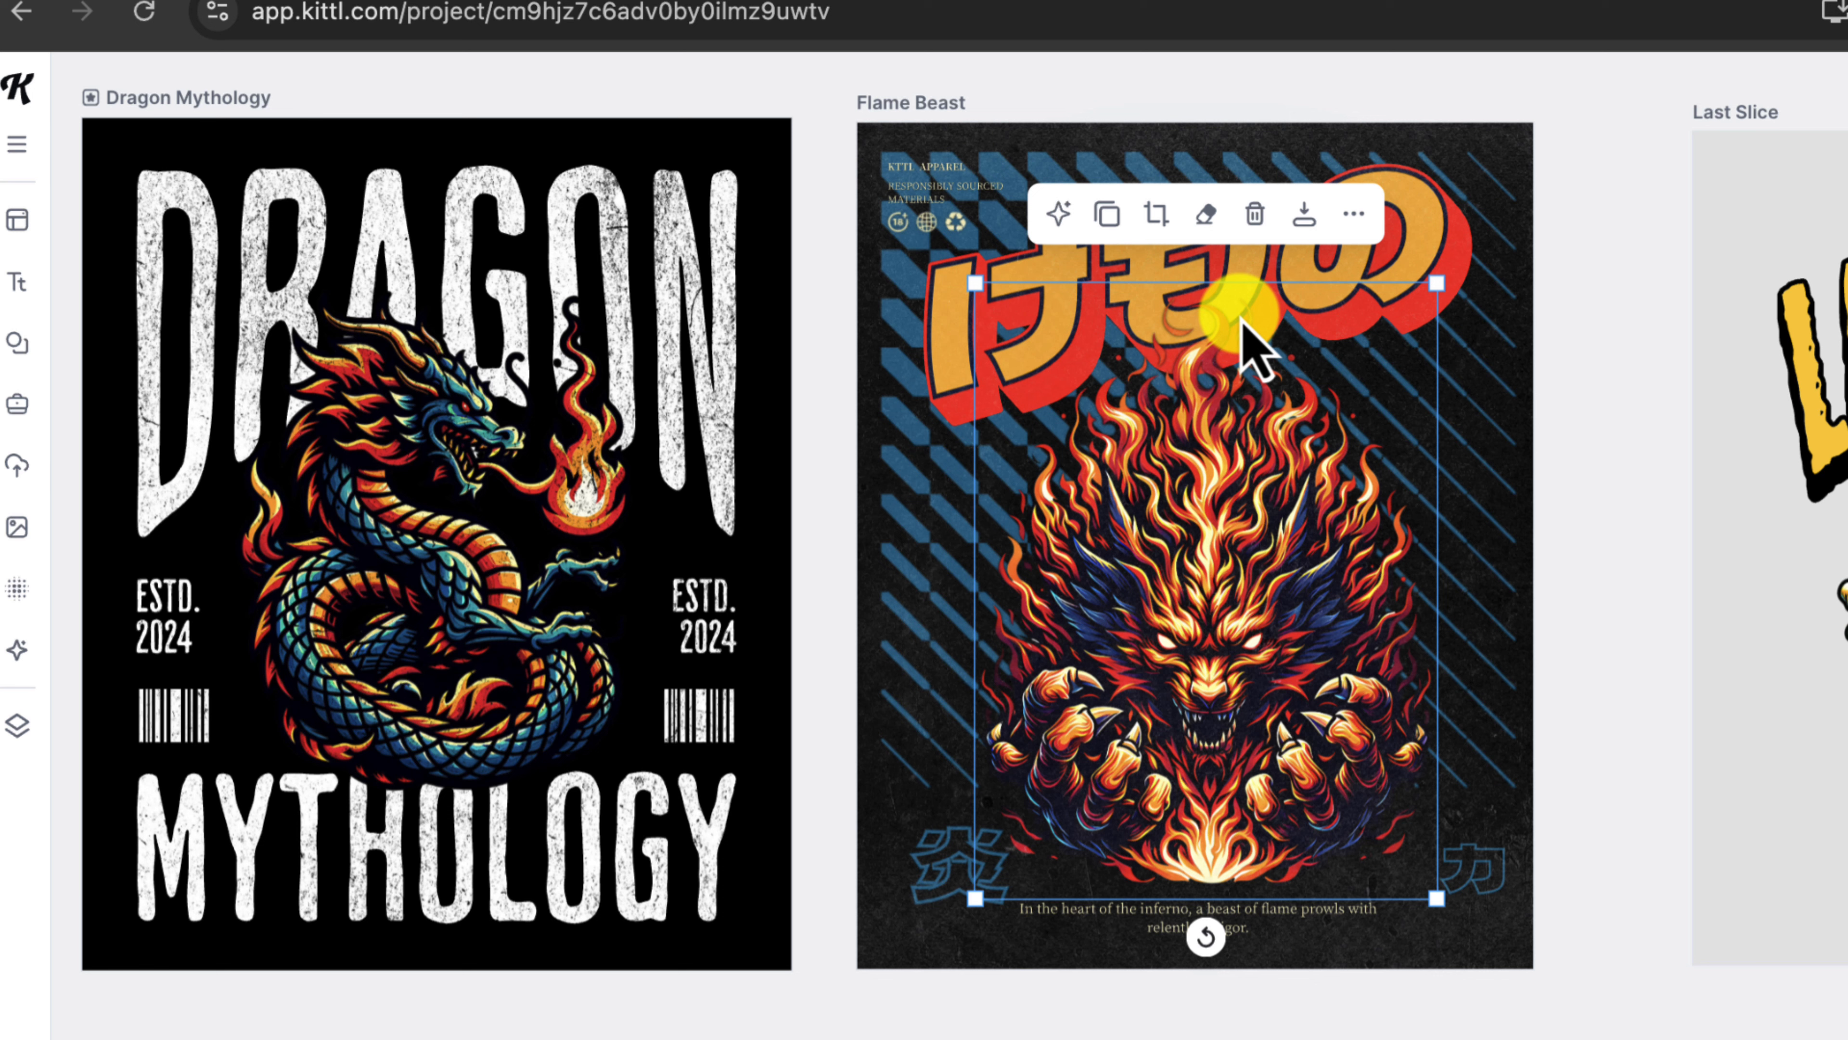
Step: Use Copilot's Replace Image with the prompt 'REPLACE WITH A GODZILLA CREATURE'
click(1060, 213)
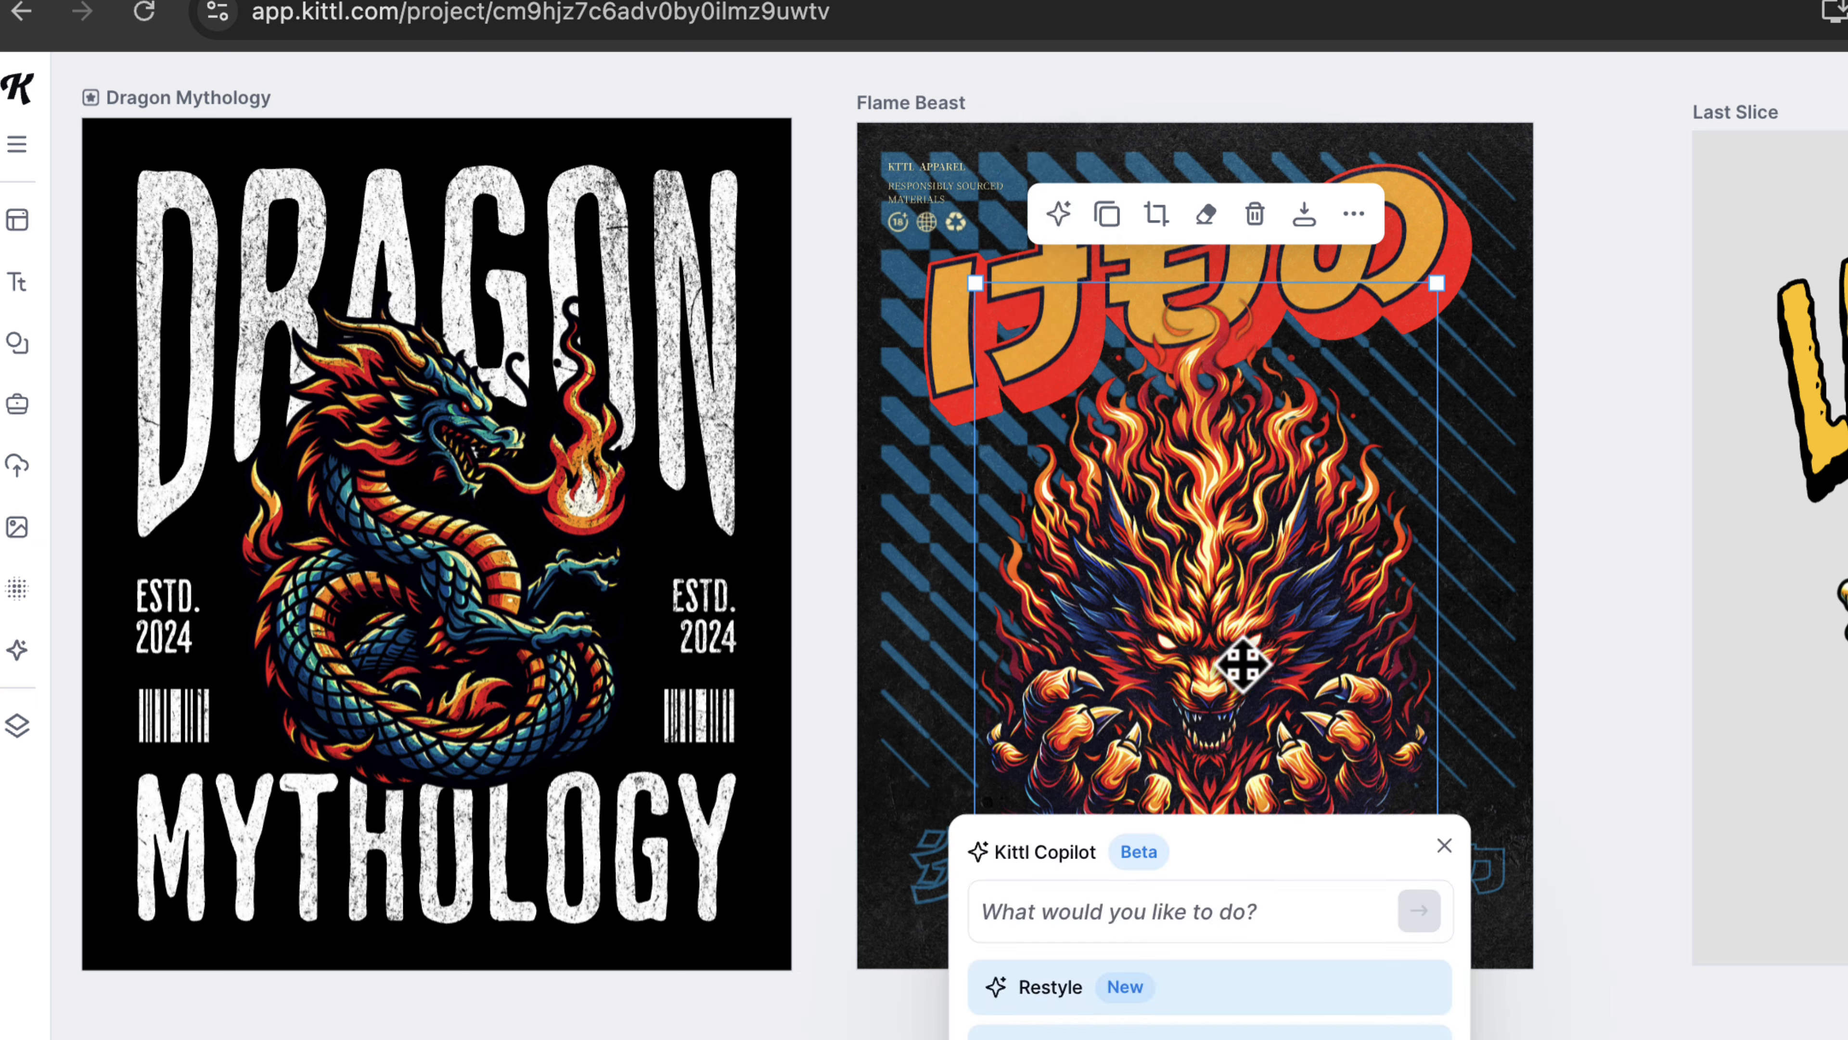
drag(1247, 847, 1502, 429)
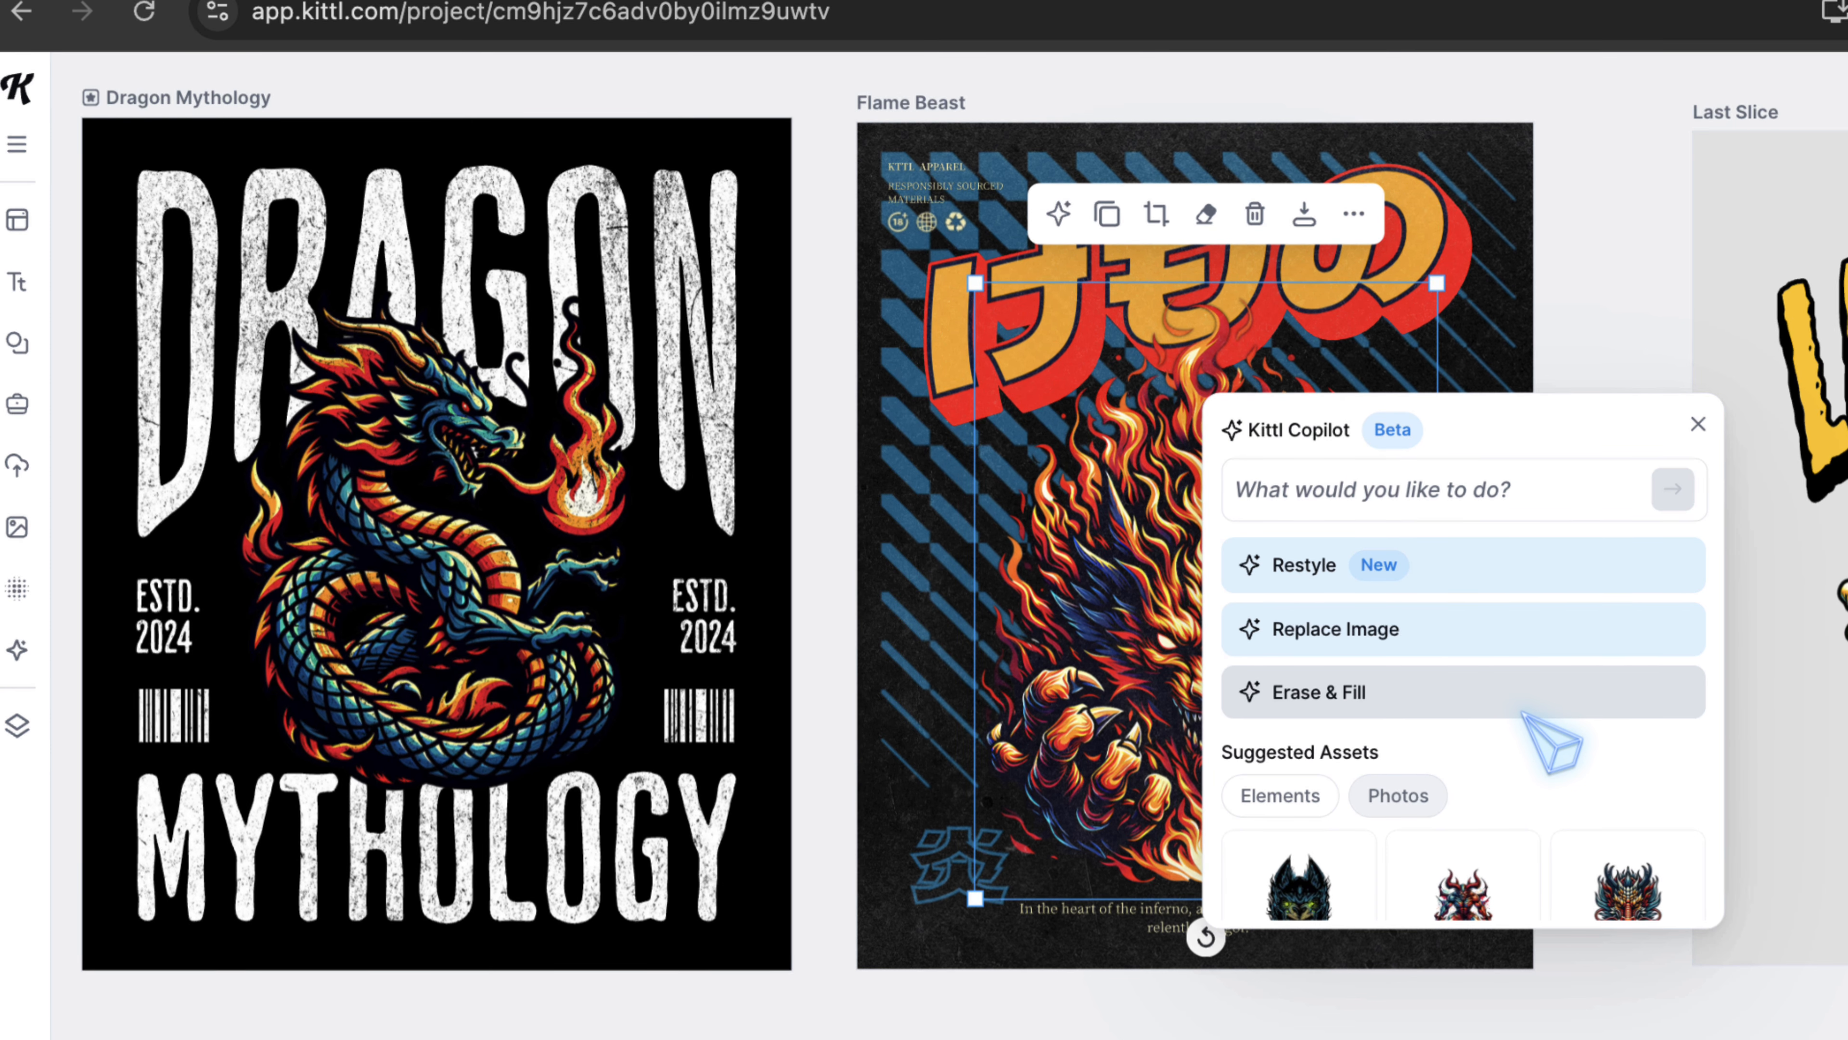
scroll(1528, 688, down, 1)
scroll(1530, 681, up, 1)
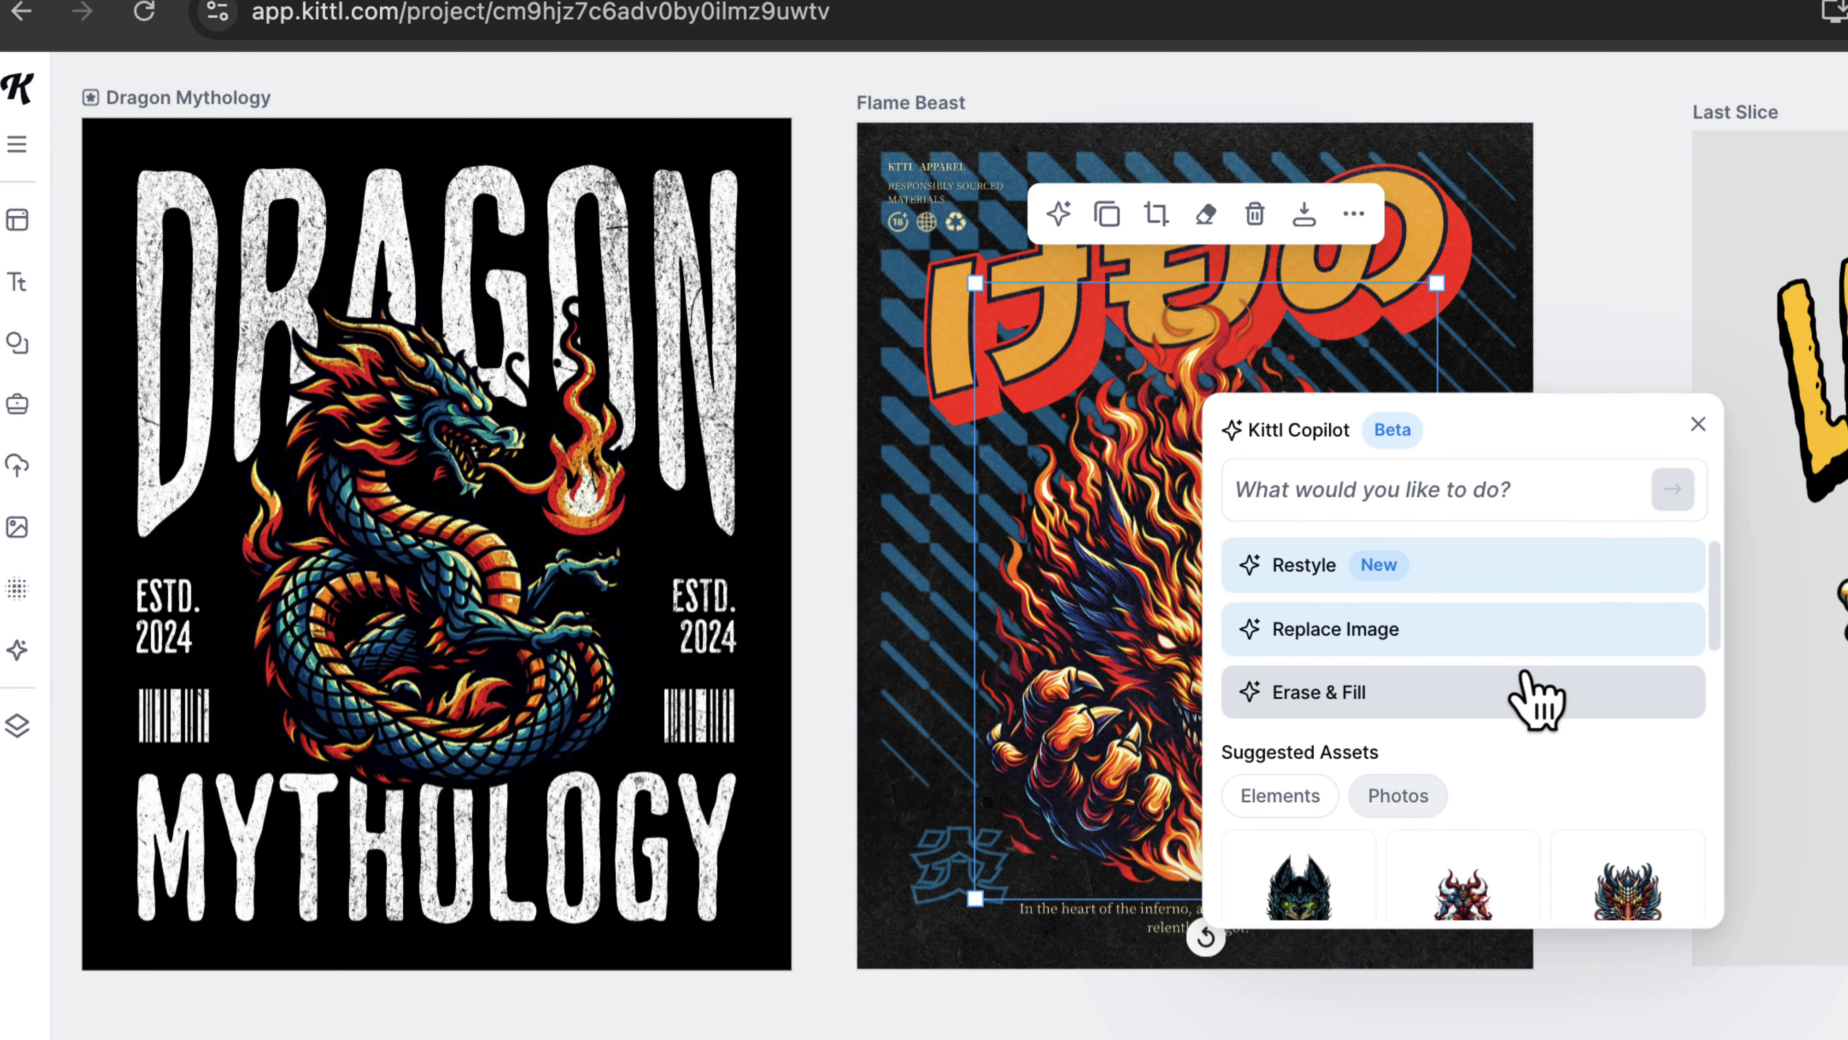
click(1538, 630)
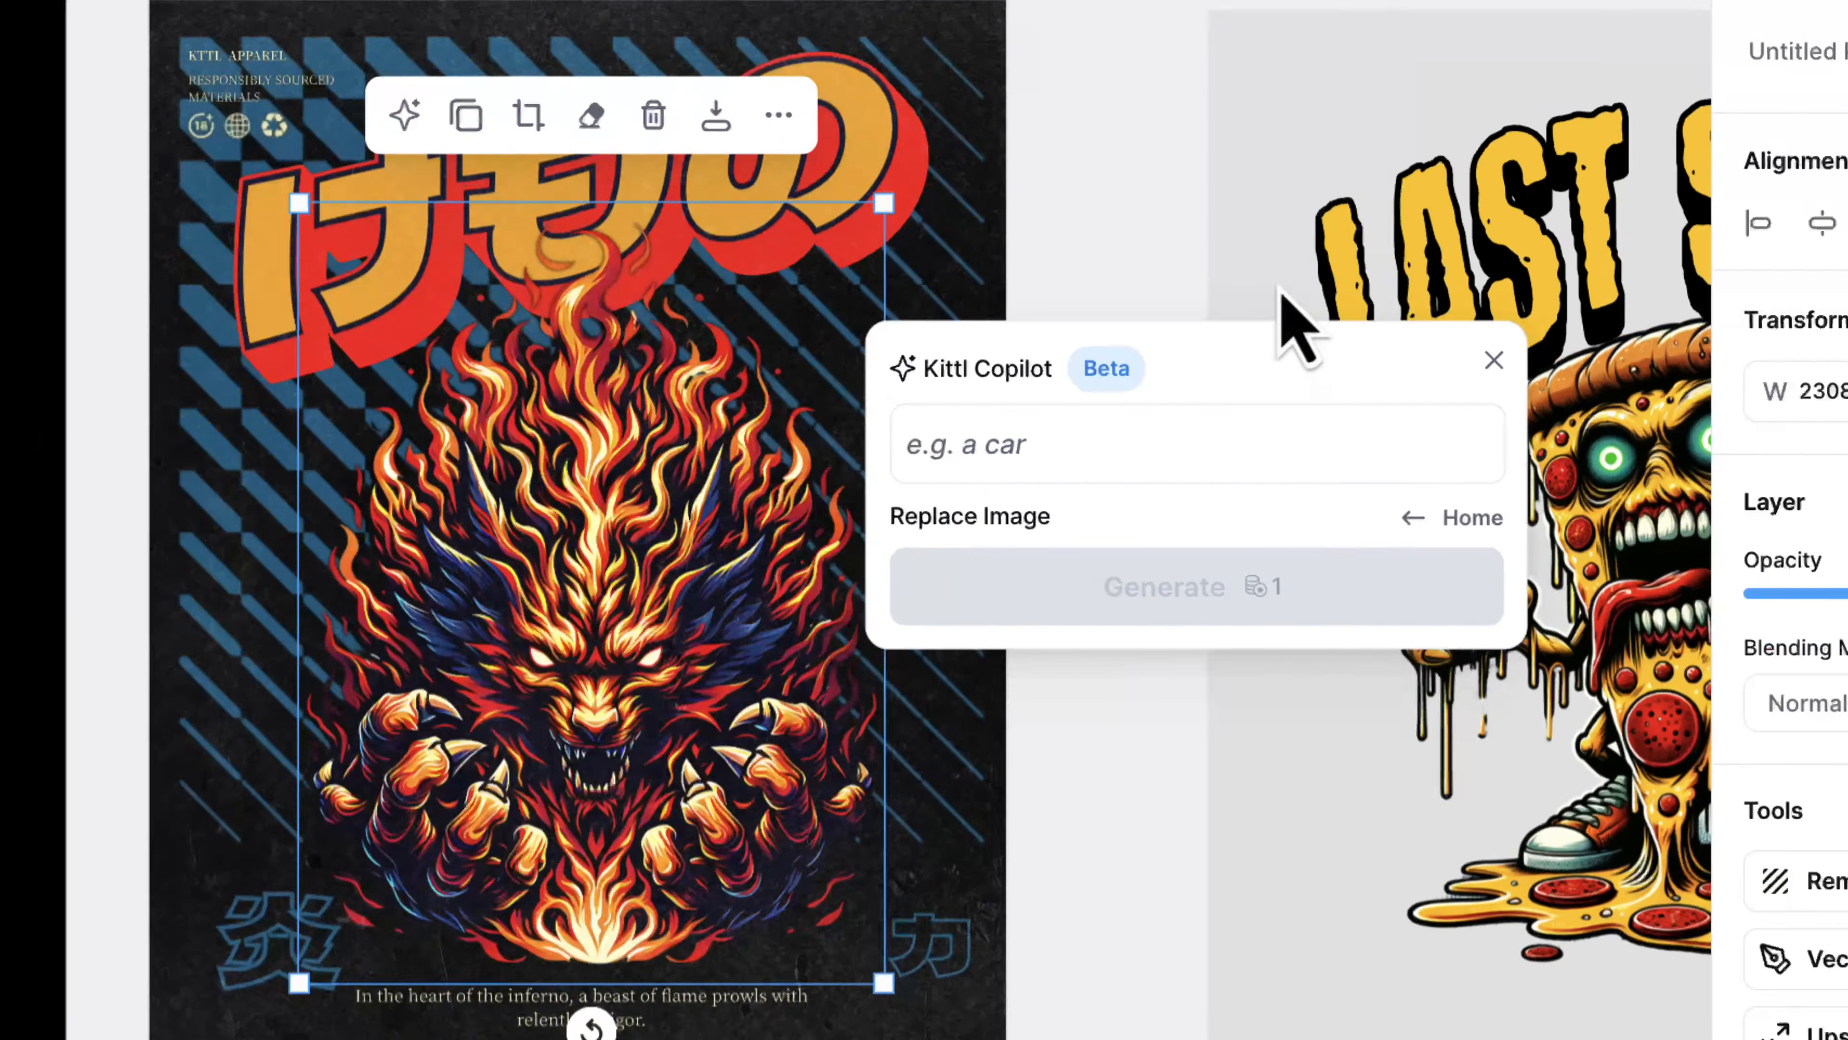
click(1407, 486)
text(REPLACE WITH A GODZILLA CREATURE)
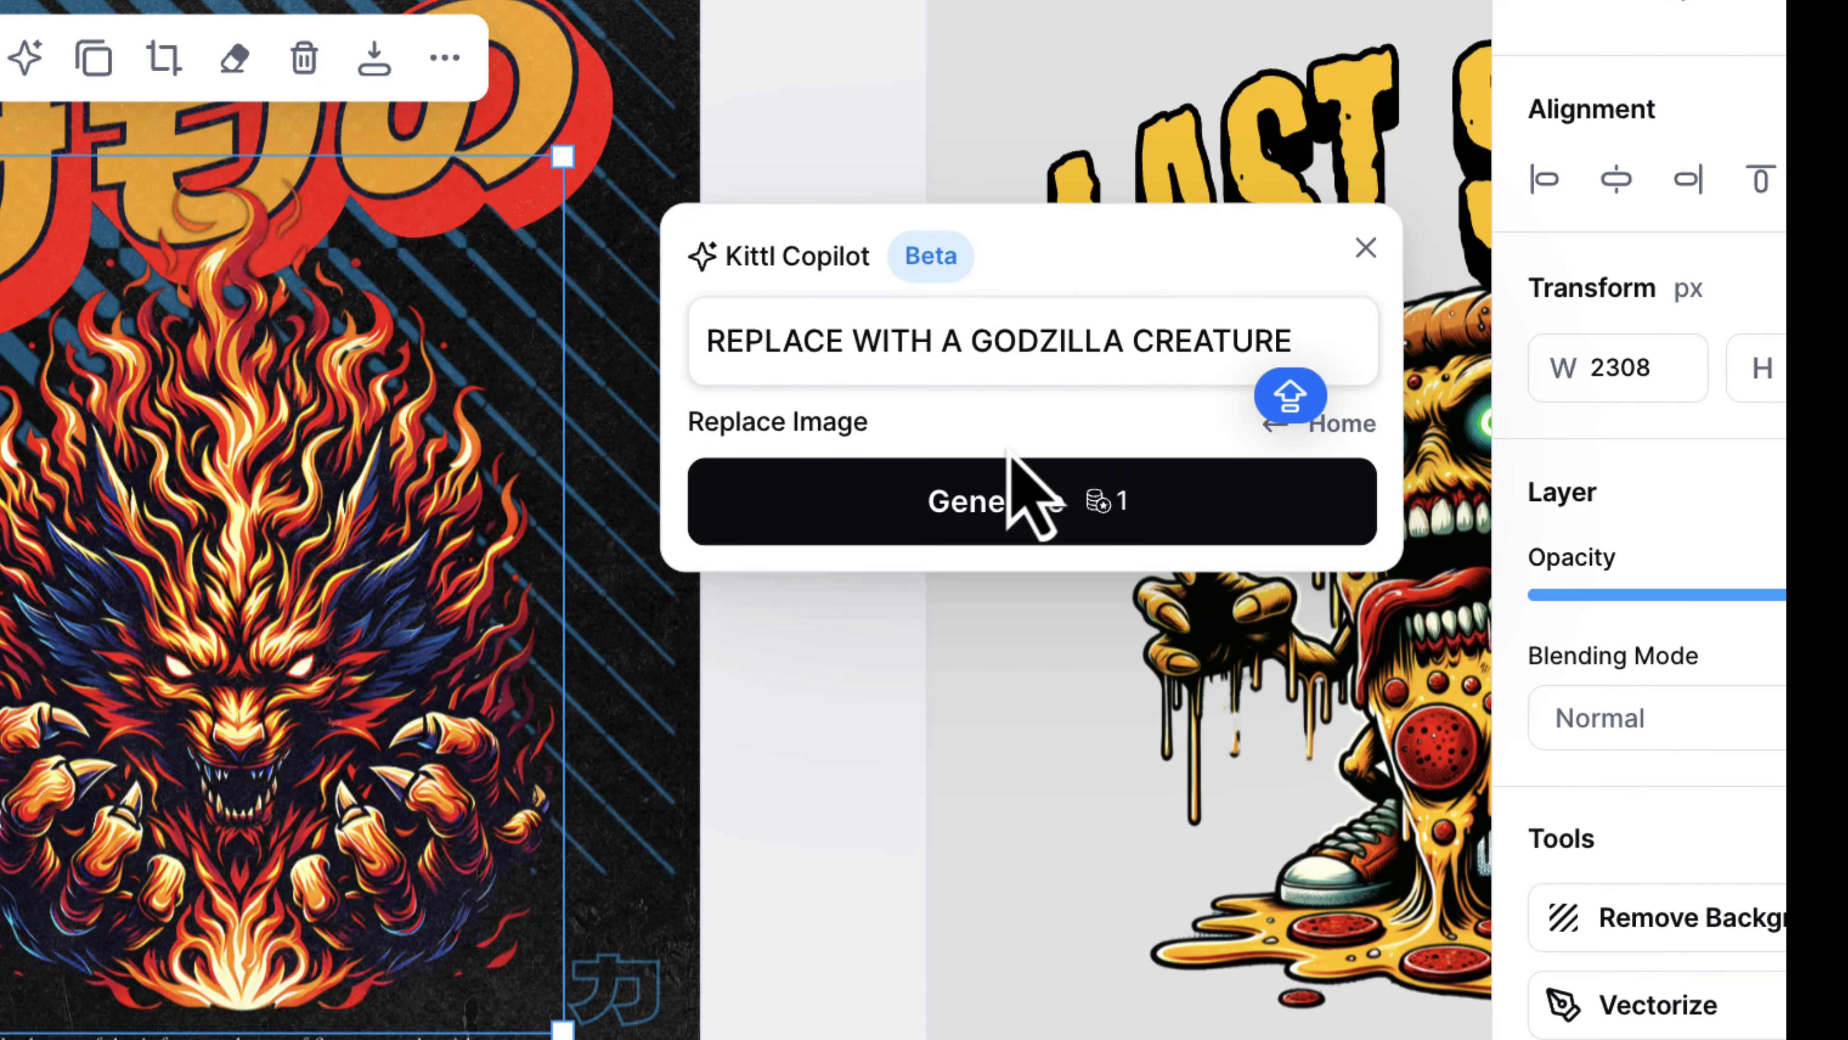
click(1108, 510)
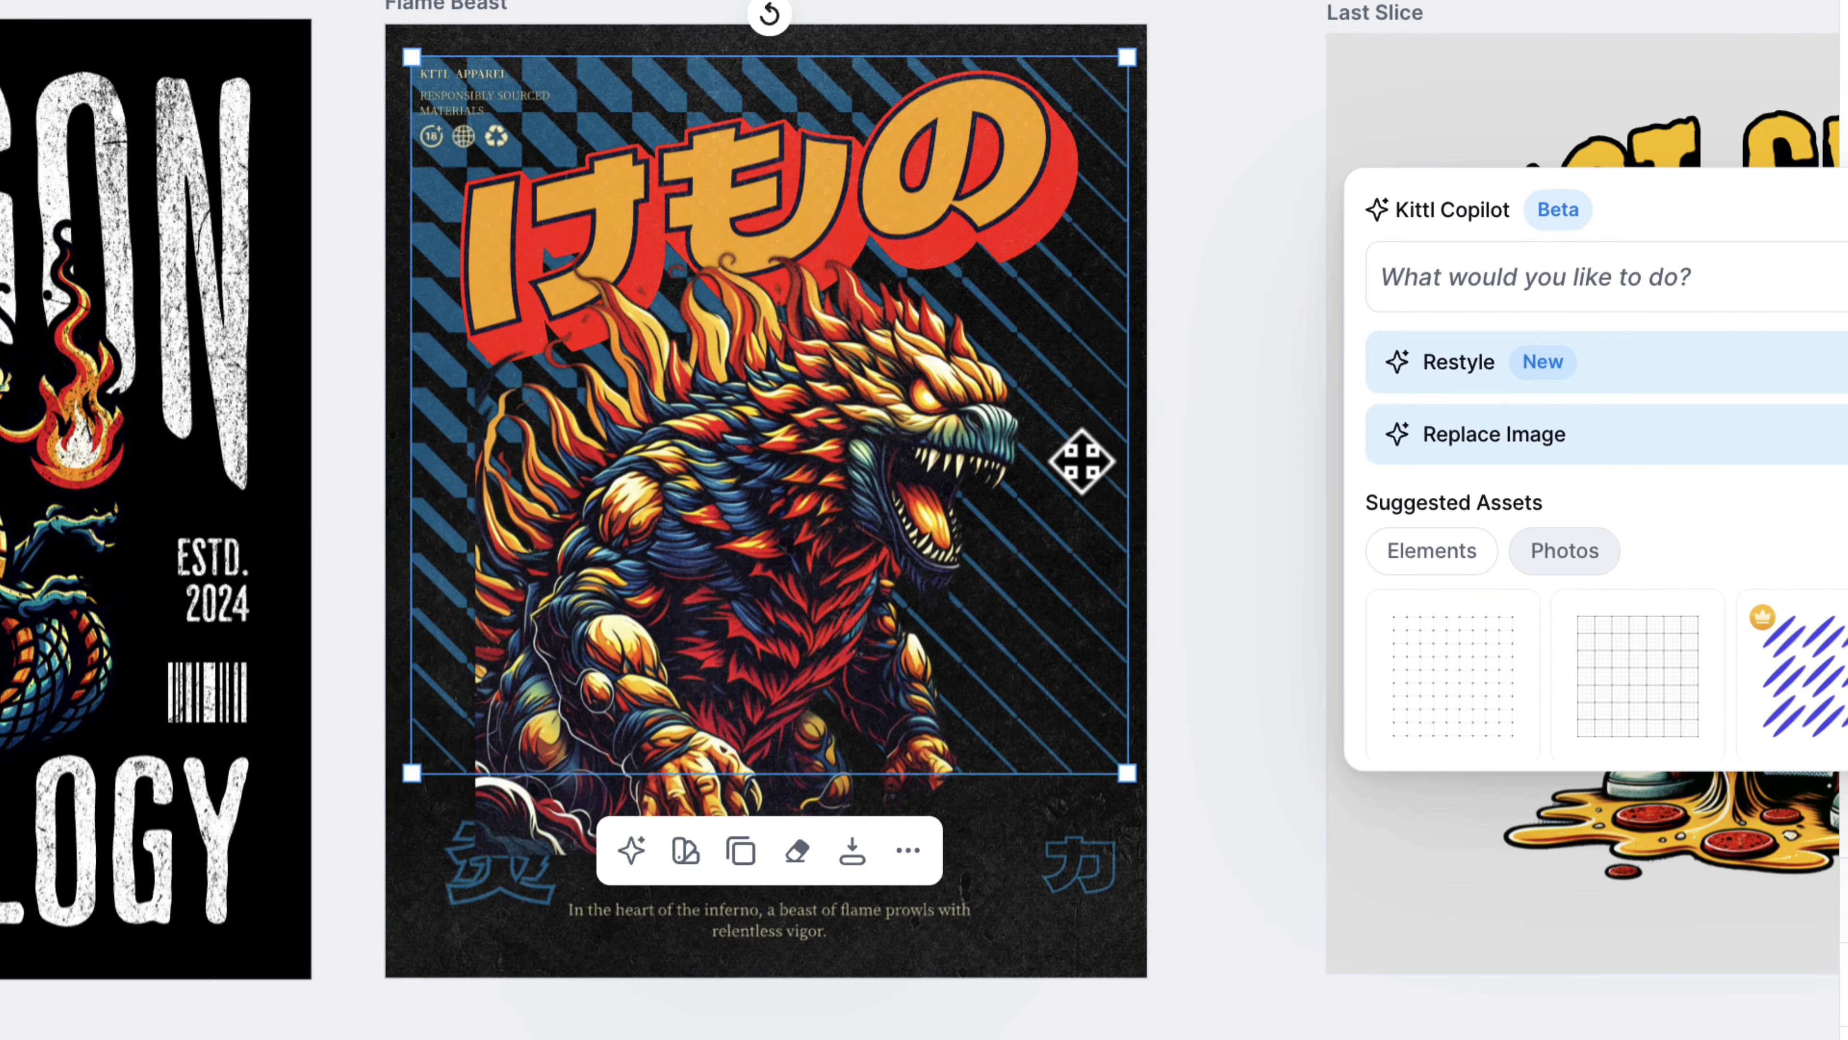
Step: Deselect the artwork and zoom in on the page to view the result
key(Escape)
scroll(763, 510, right, 1)
scroll(764, 510, up, 1)
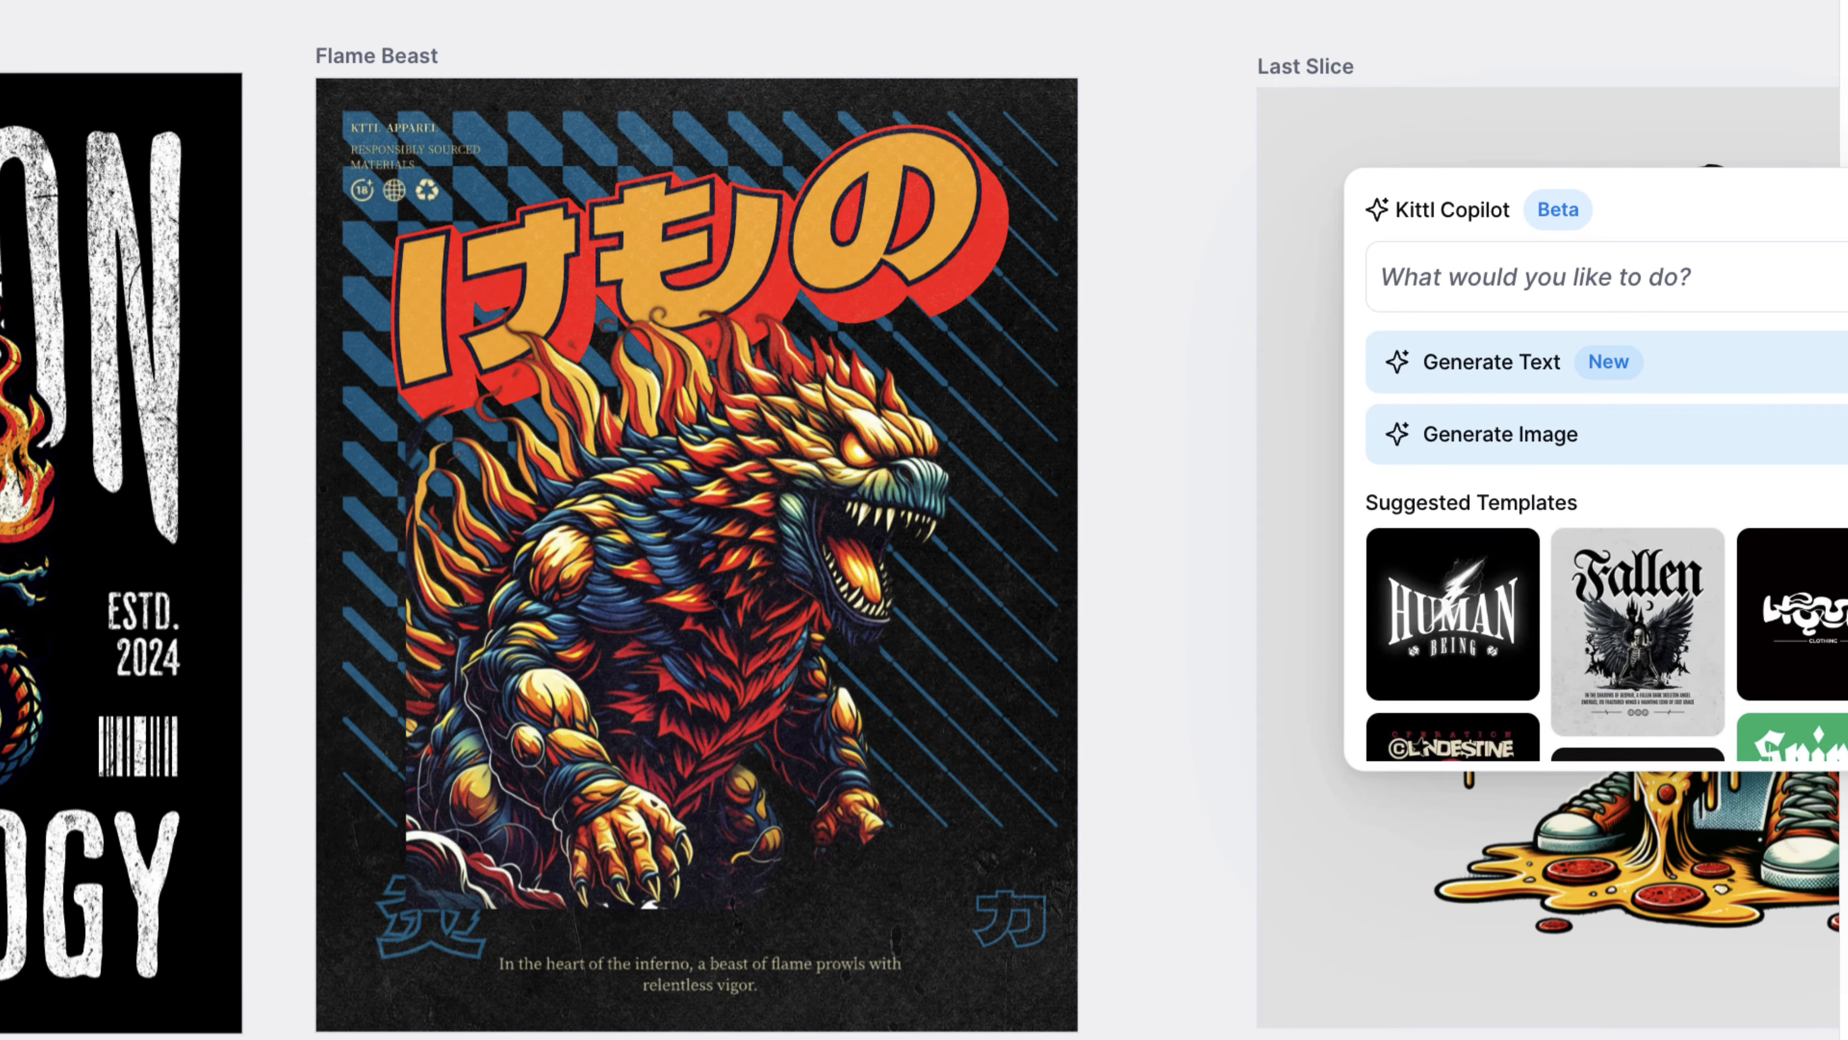
key(ctrl+plus)
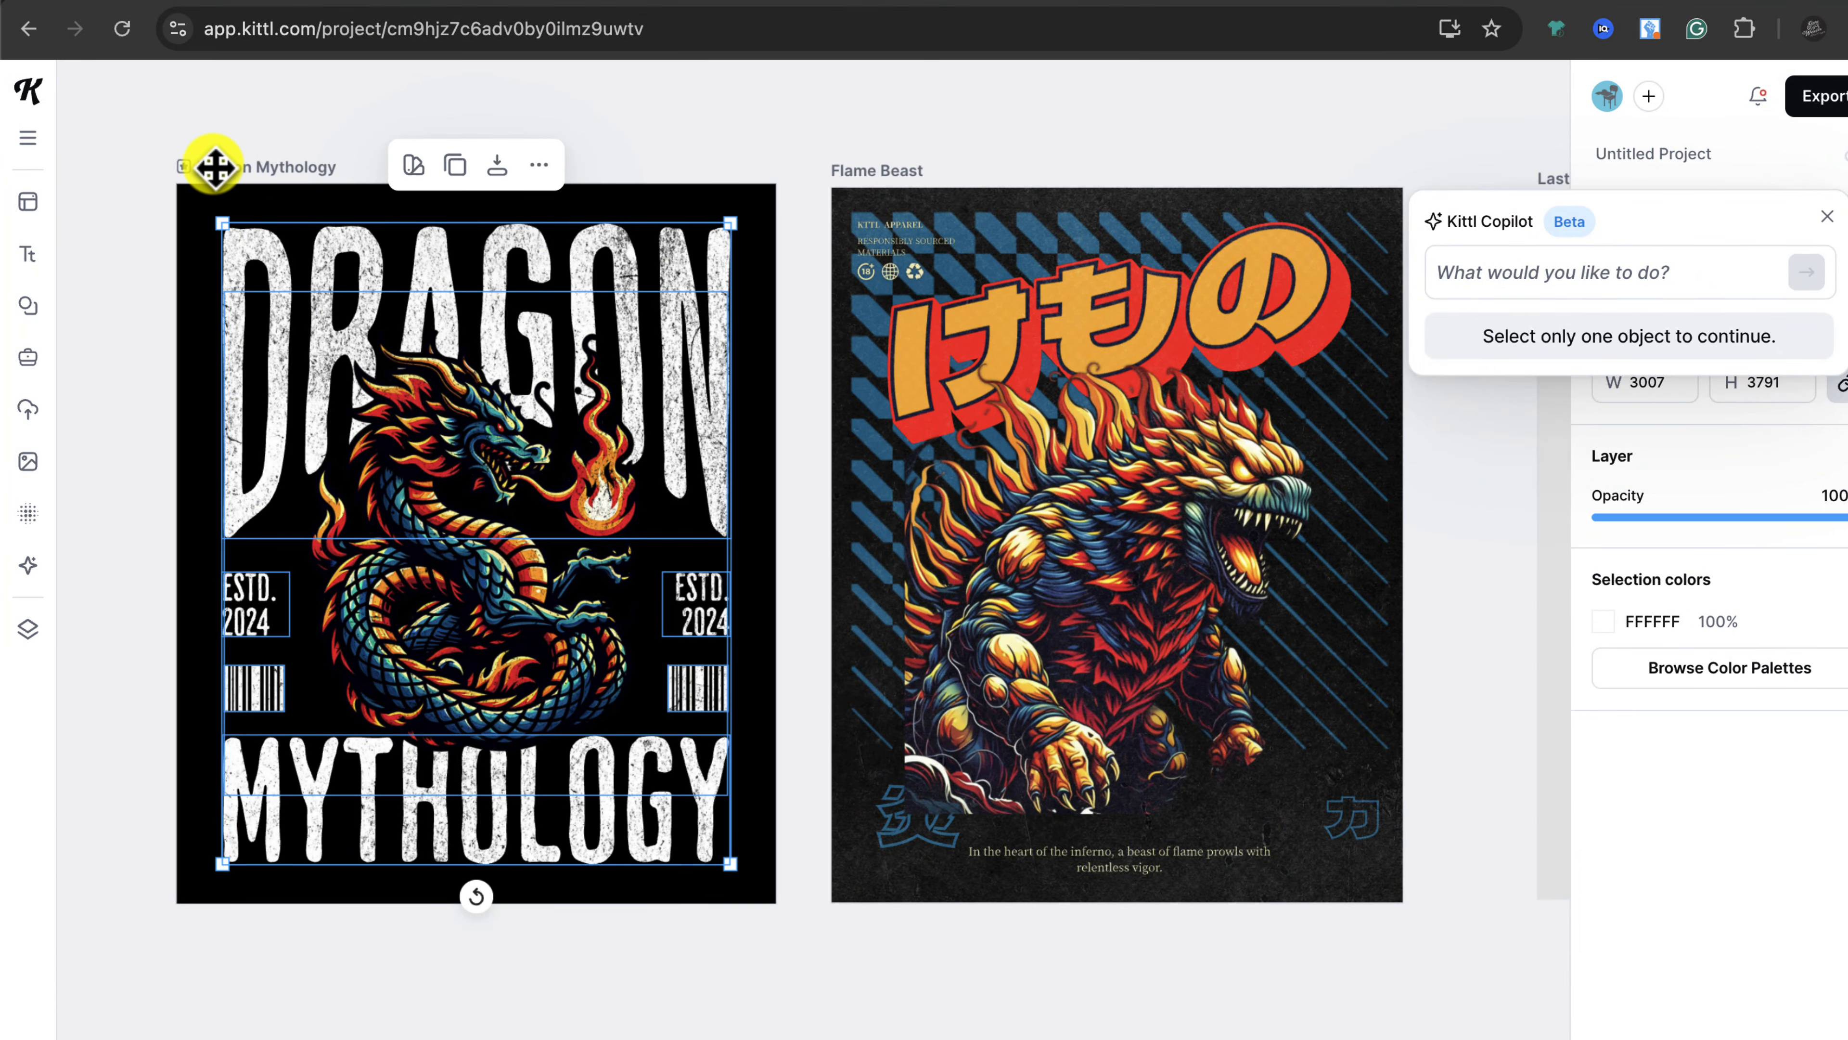
Step: Restyle the Dragon Mythology design as Watercolor at Medium strength, placed beside the original
click(214, 167)
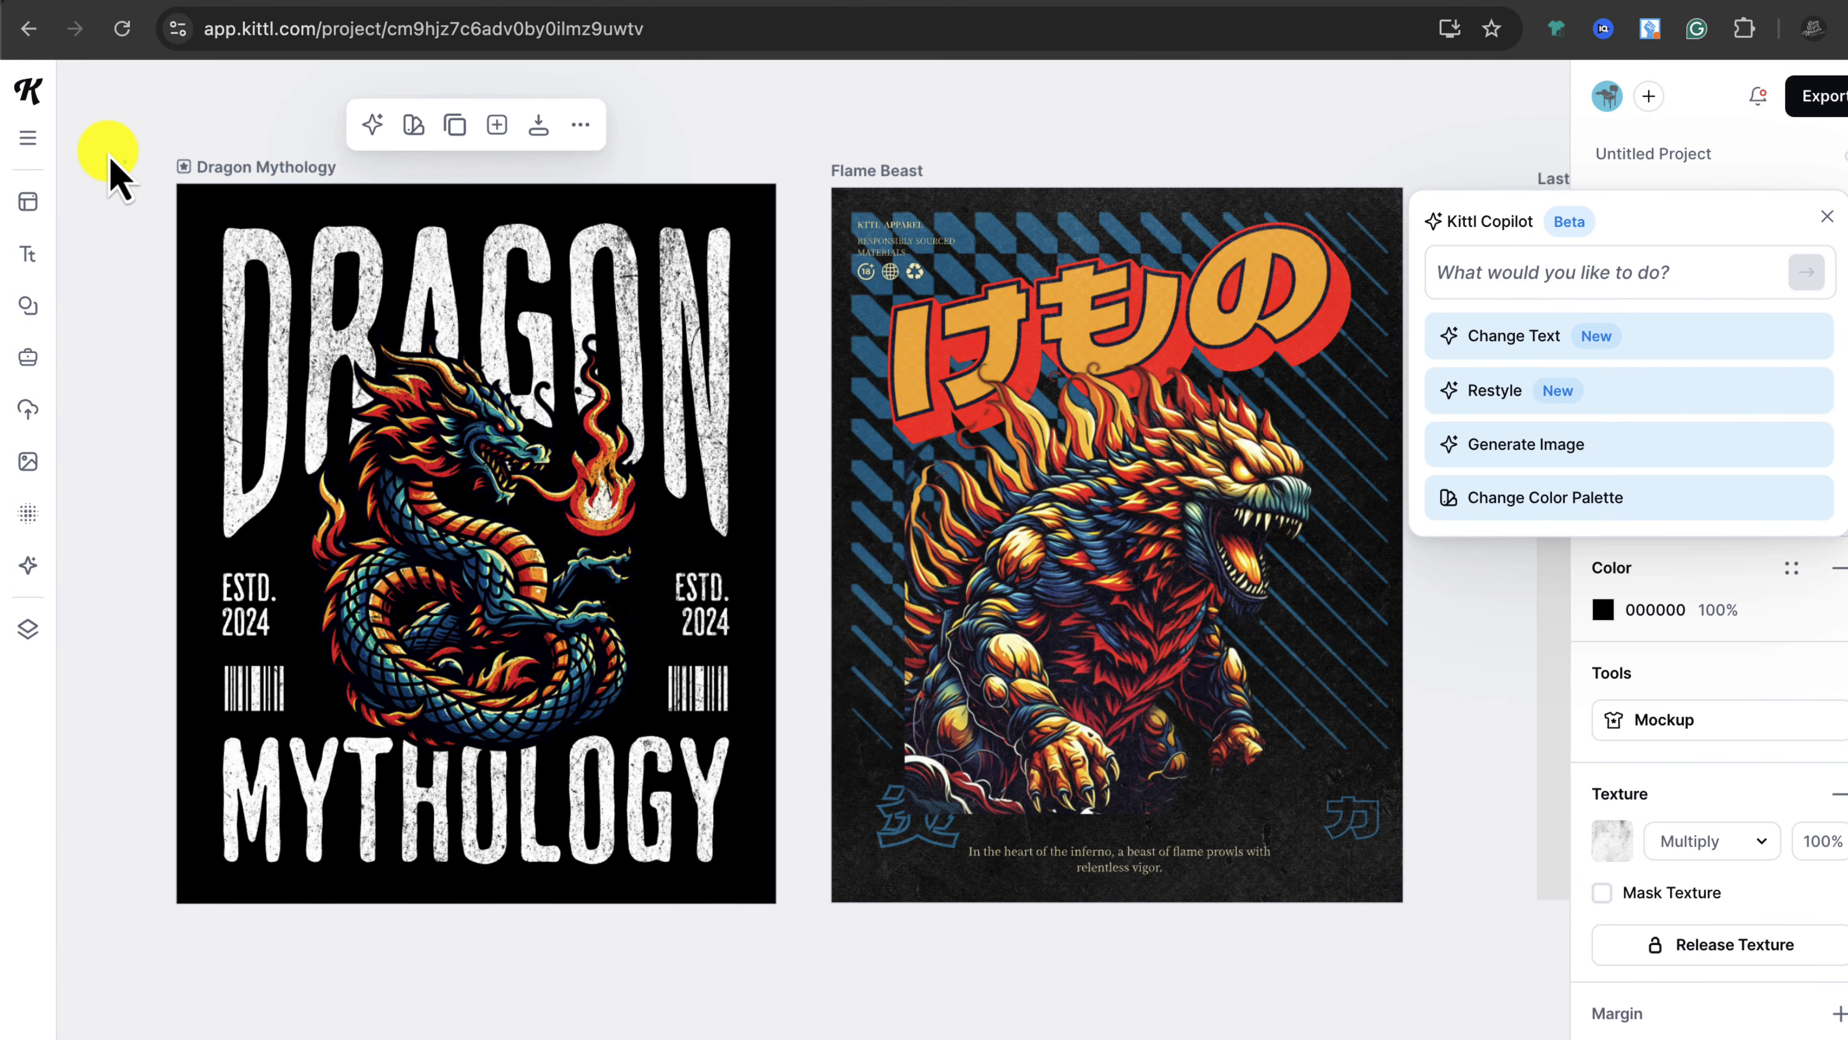
drag(102, 141, 800, 936)
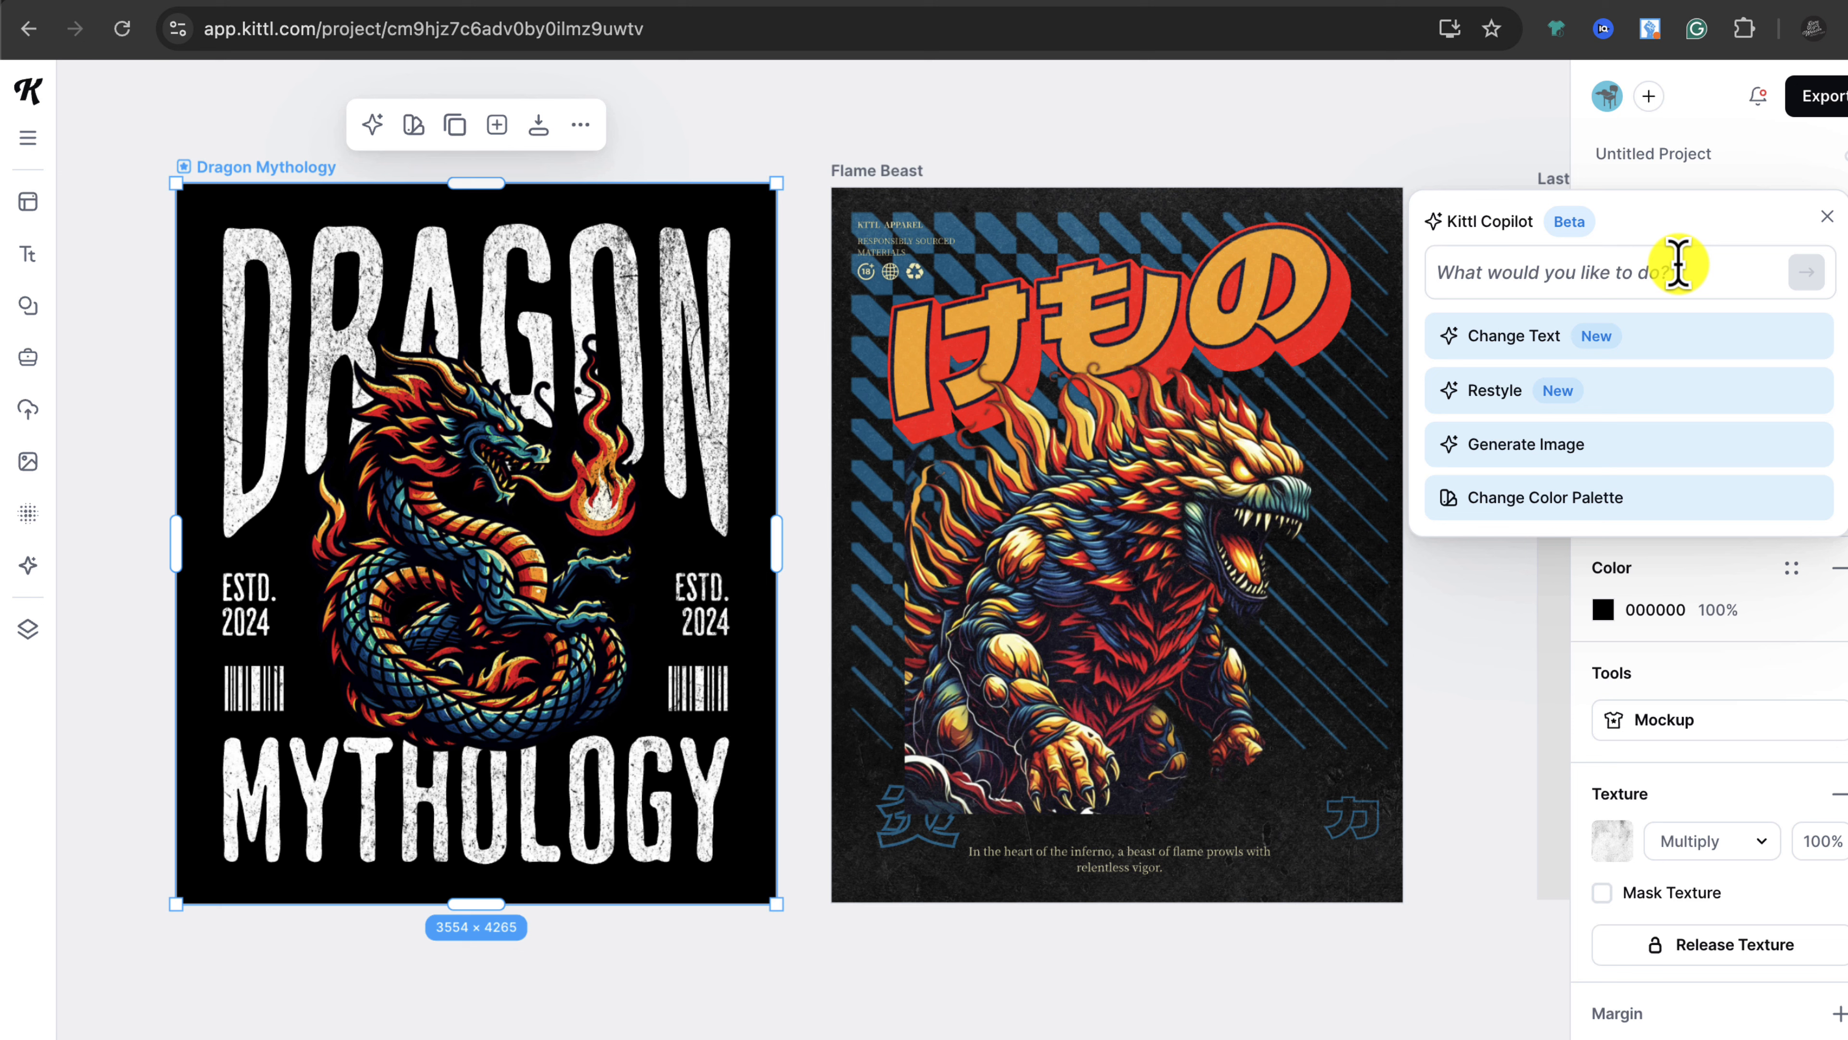
click(1631, 401)
text(WATER COLOR STYLE)
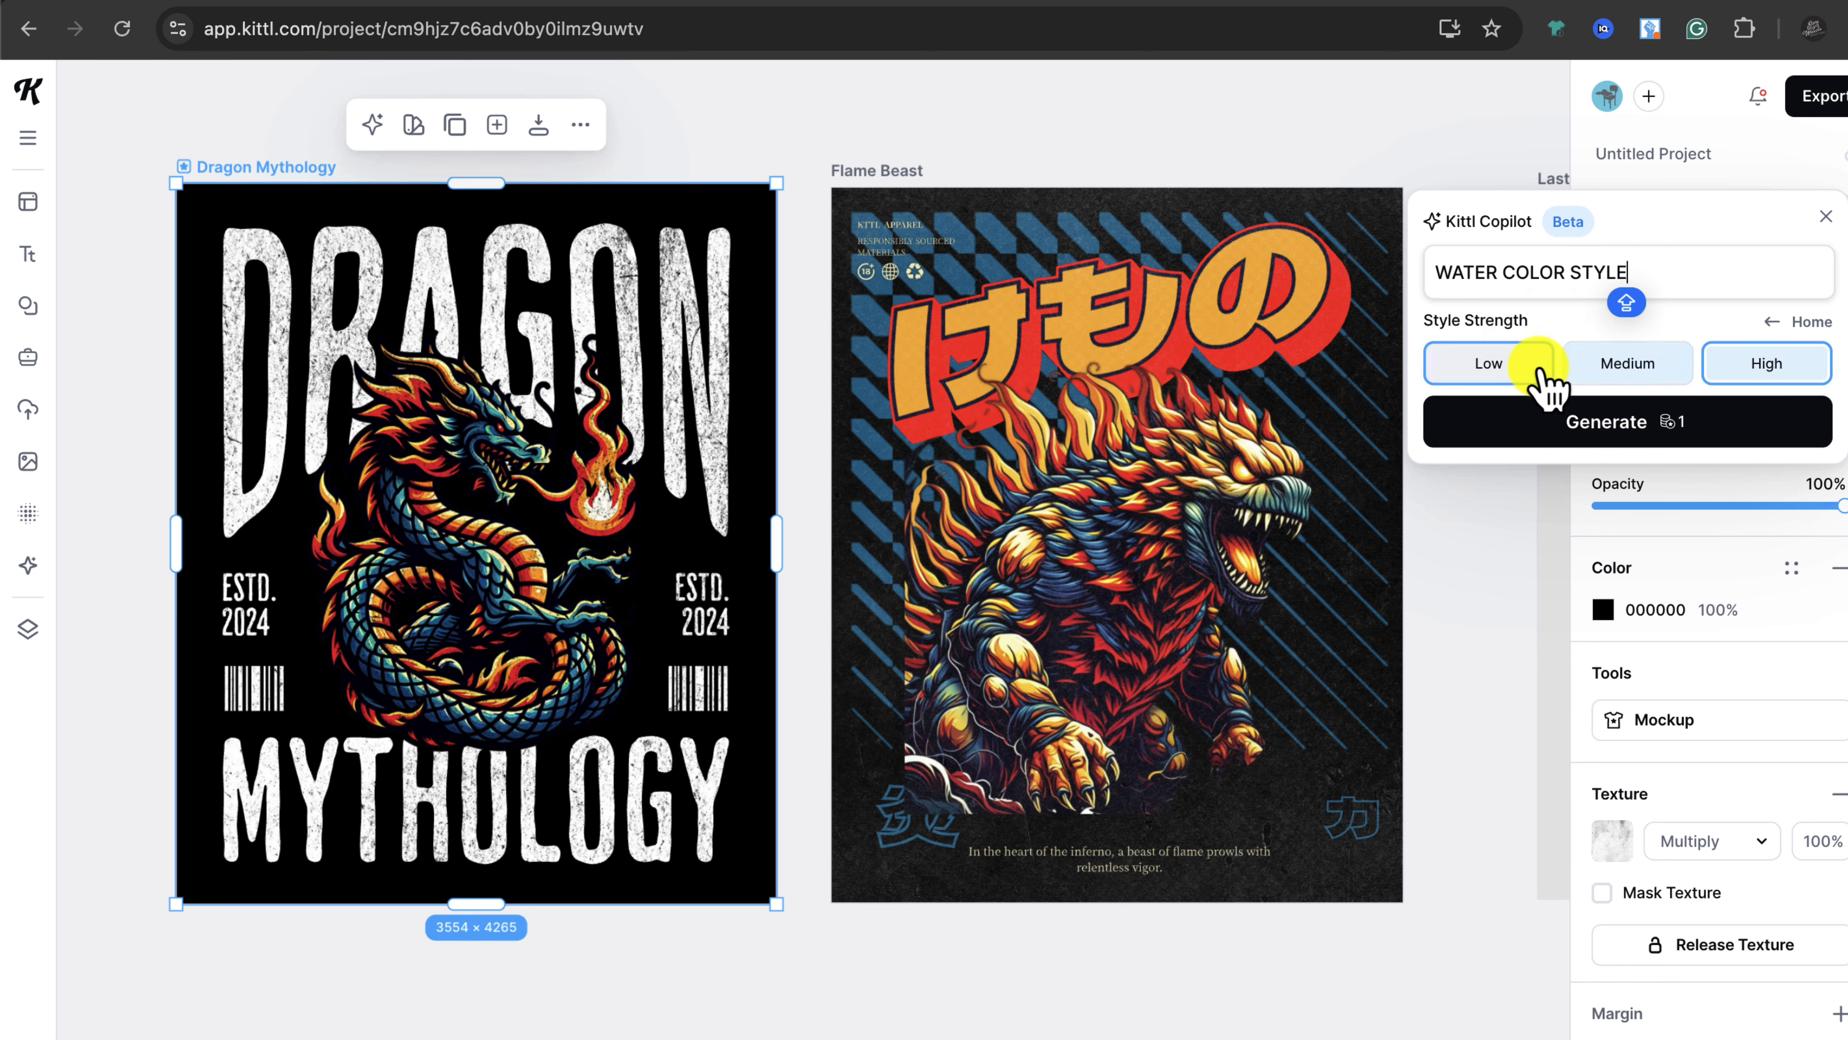
click(1596, 368)
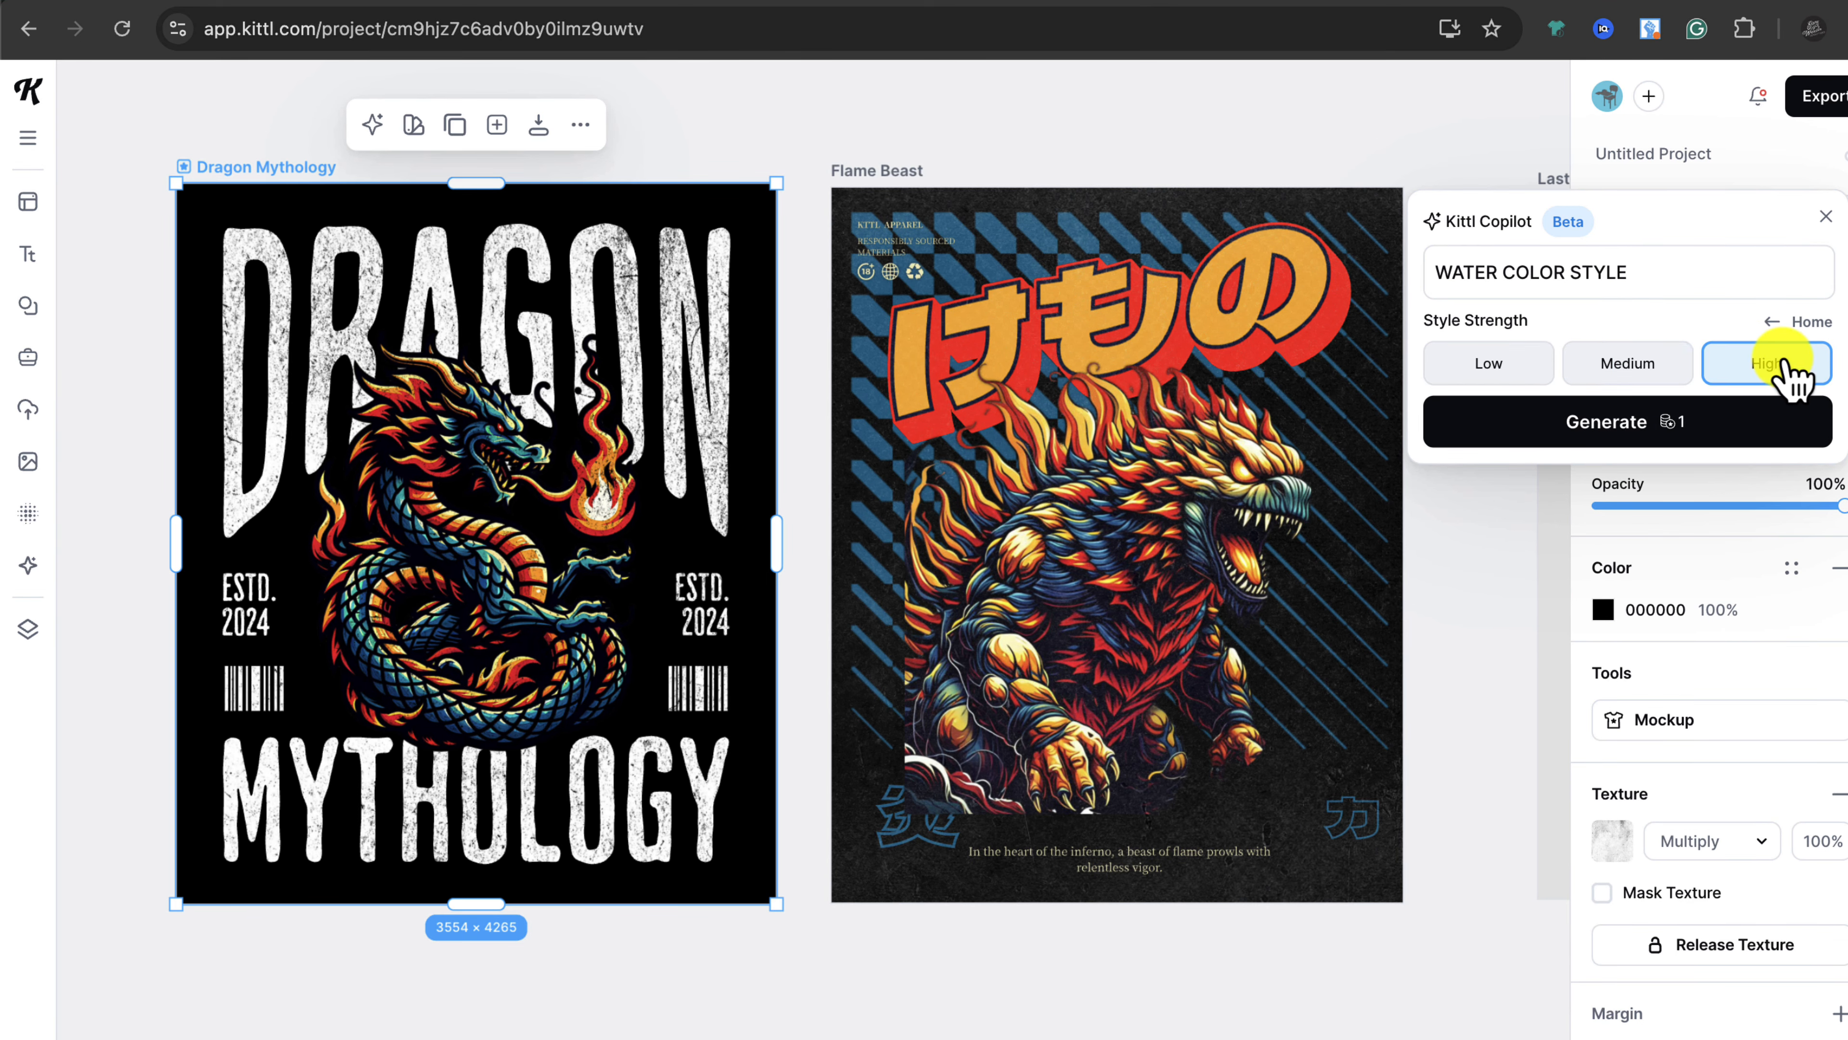
click(1689, 427)
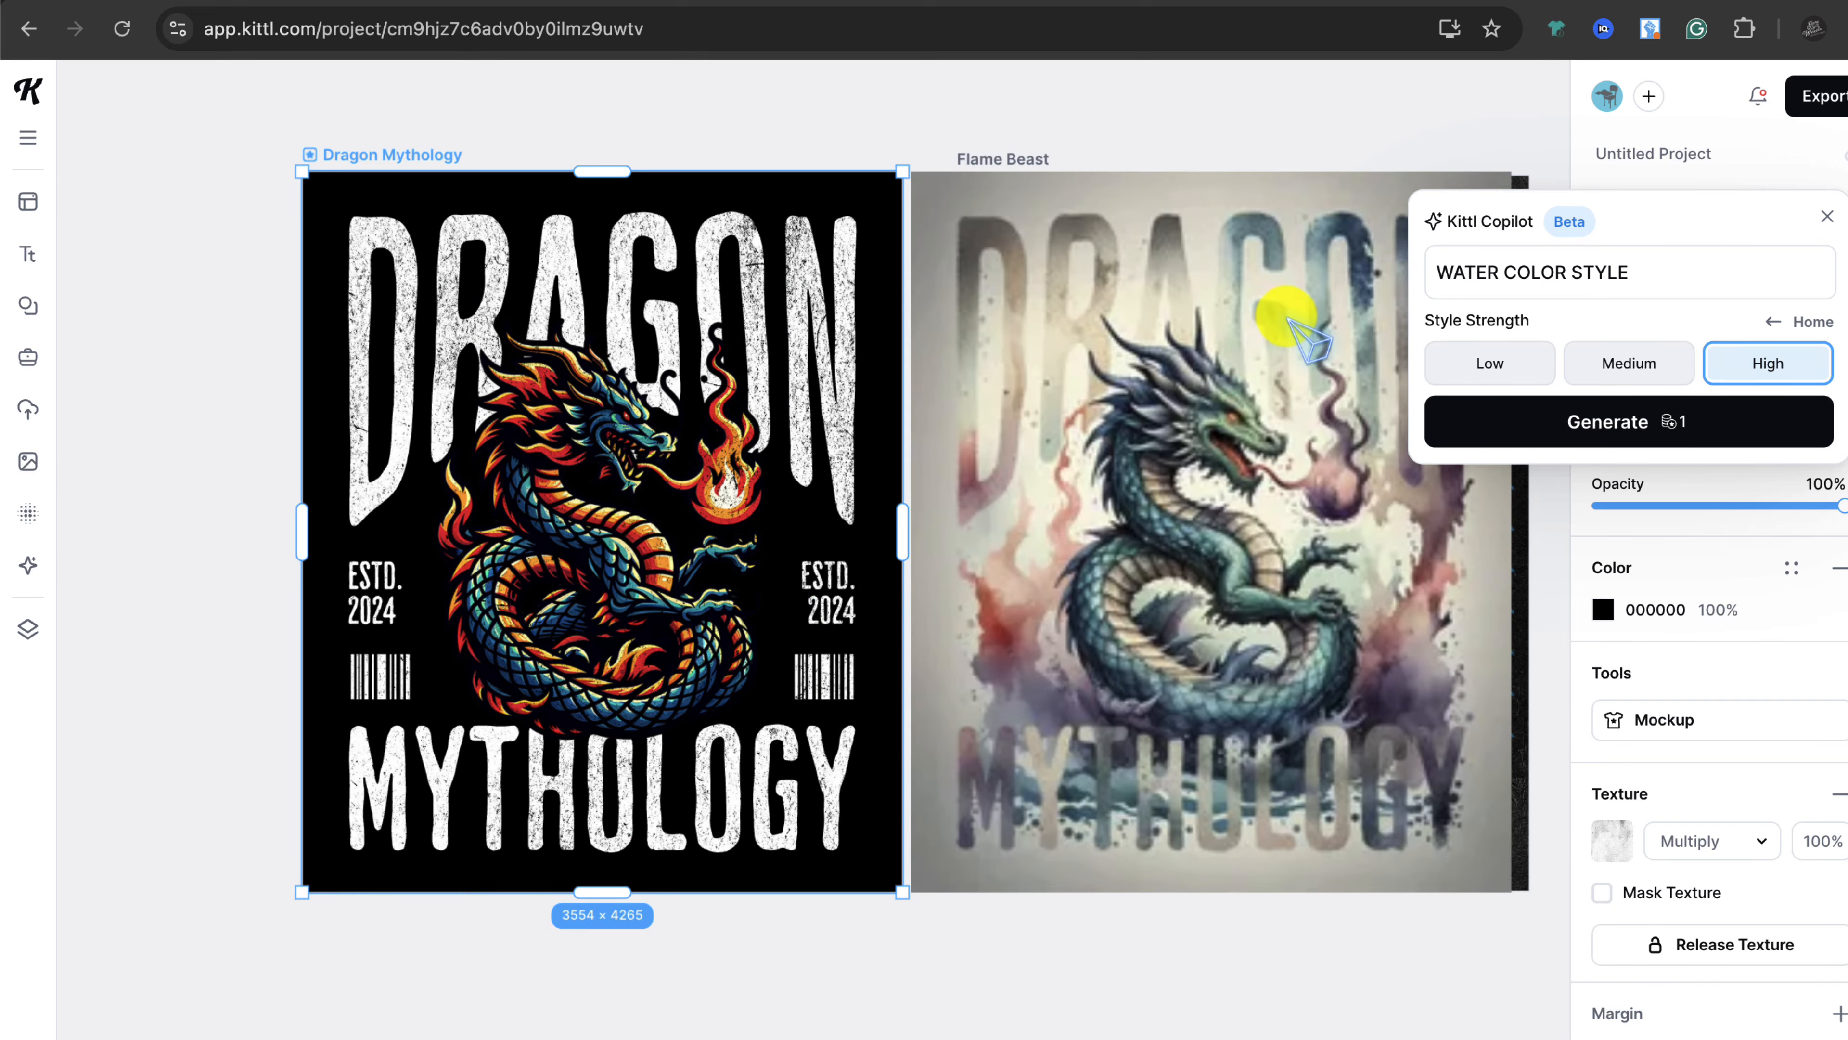
drag(1119, 421, 915, 420)
drag(801, 340, 831, 336)
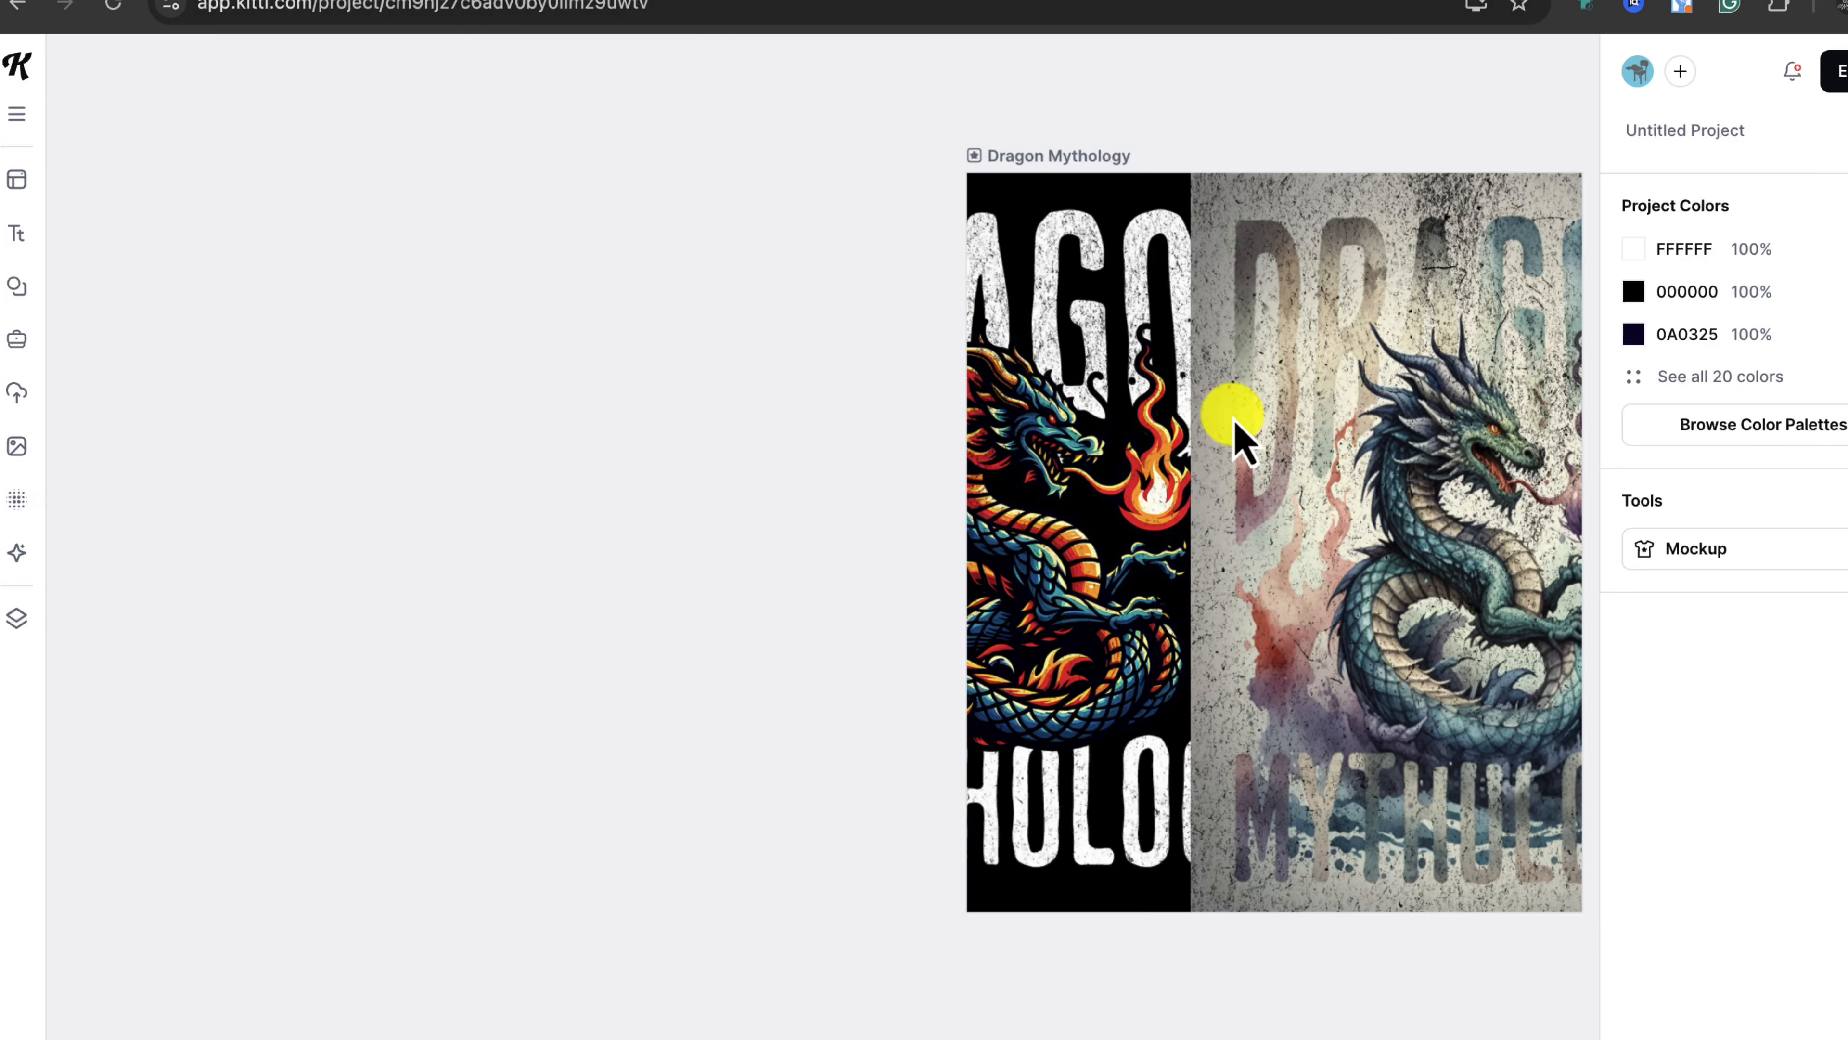
Step: Upload 0_1.jpg, the ramen-eating cat, and position it left of the dragon boards
click(17, 394)
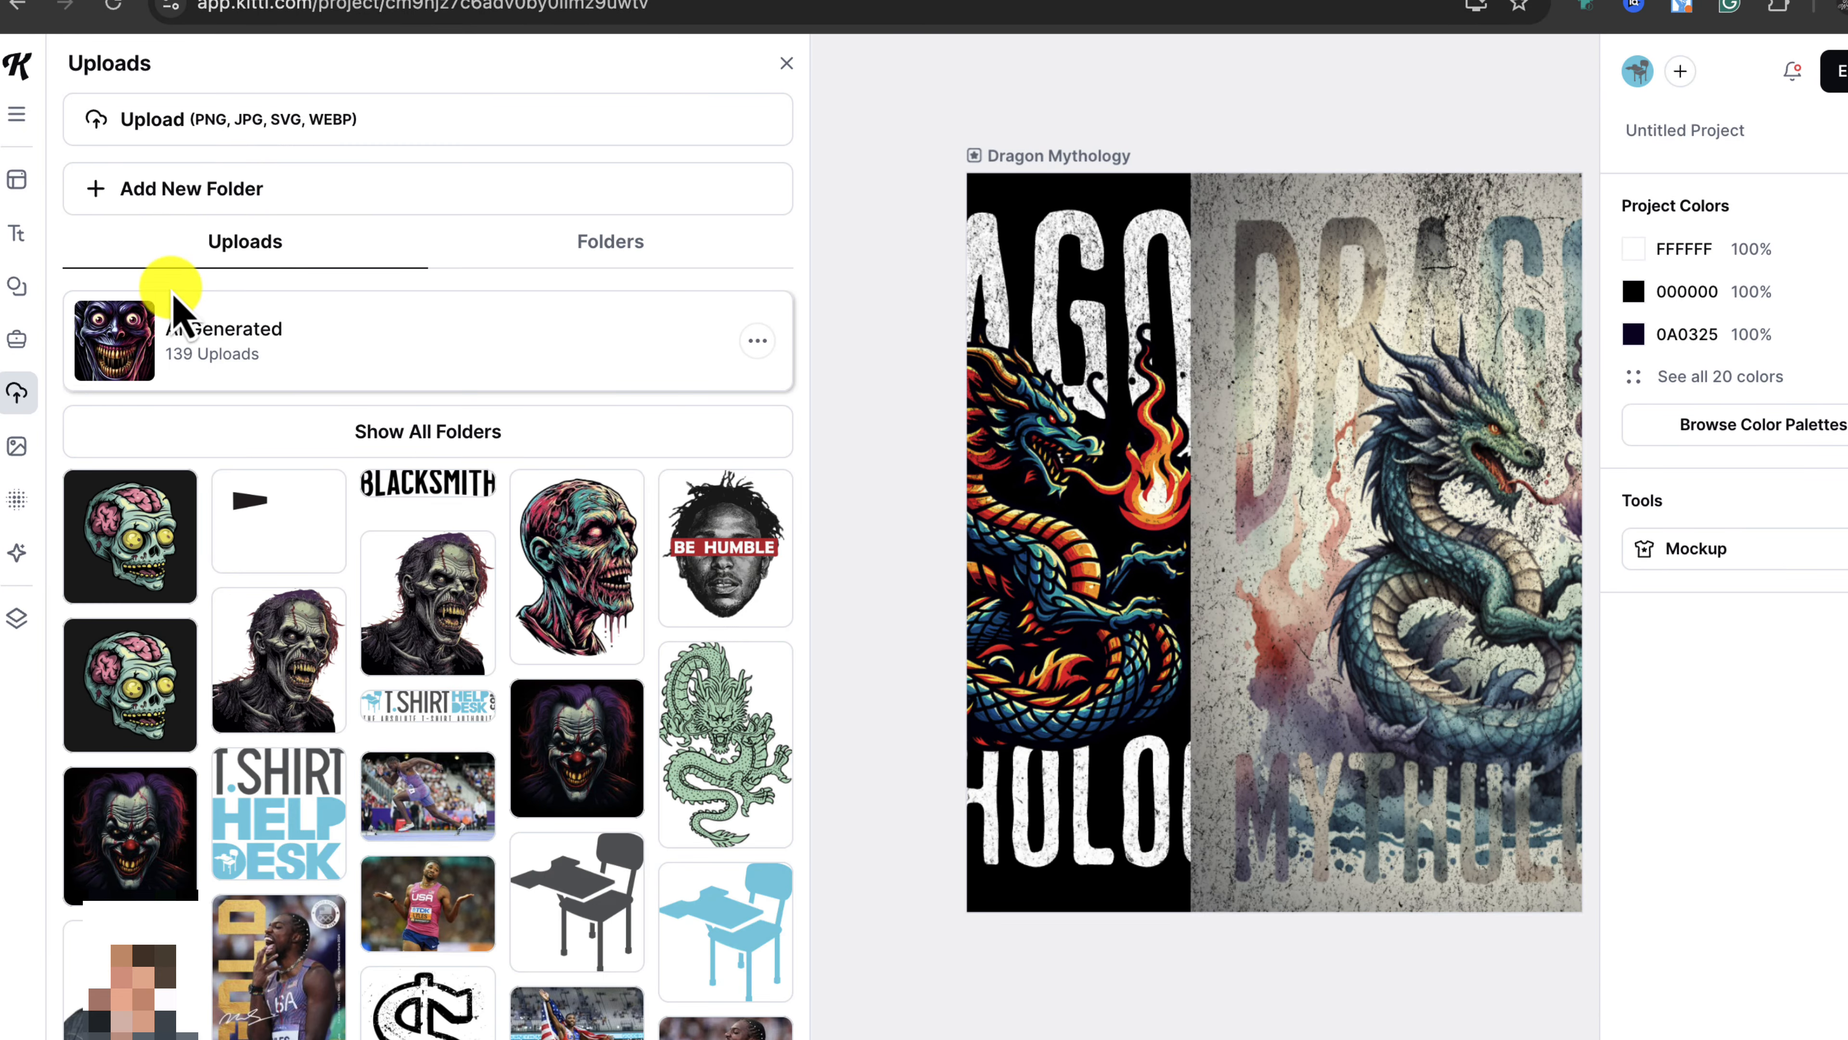
click(240, 138)
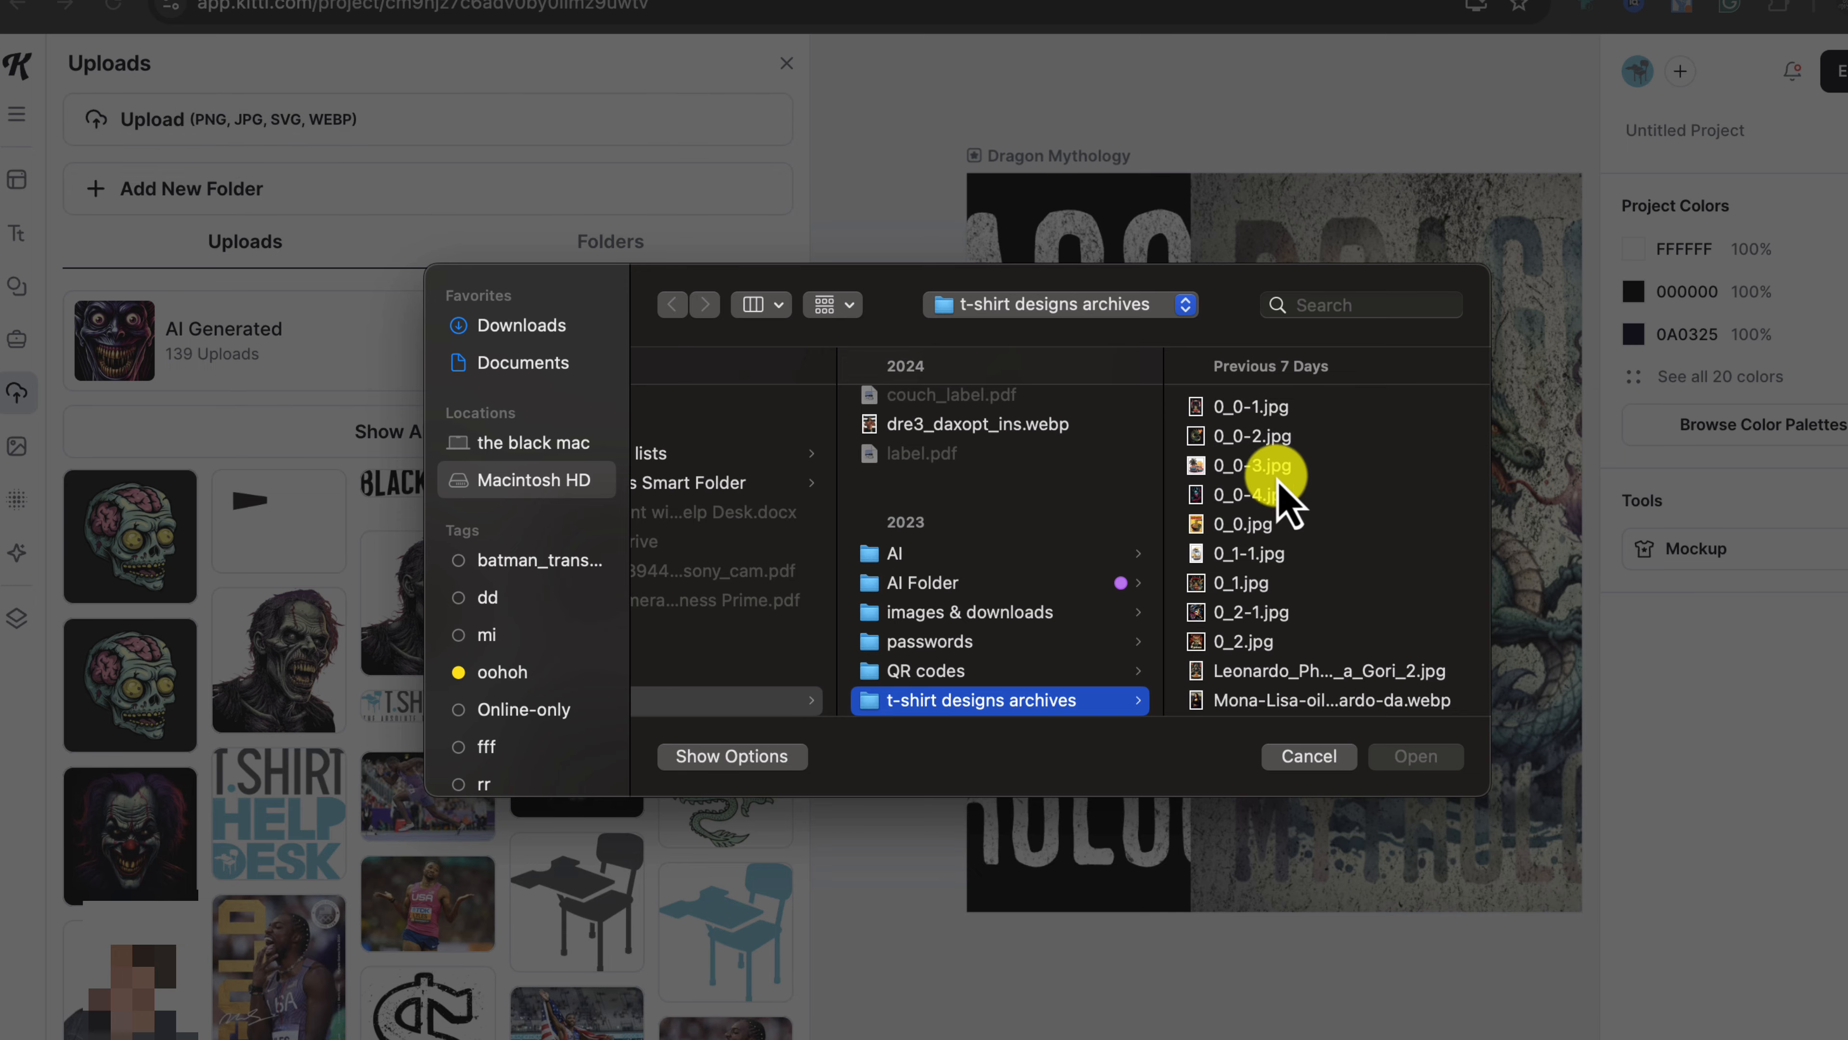
click(1267, 467)
click(1418, 757)
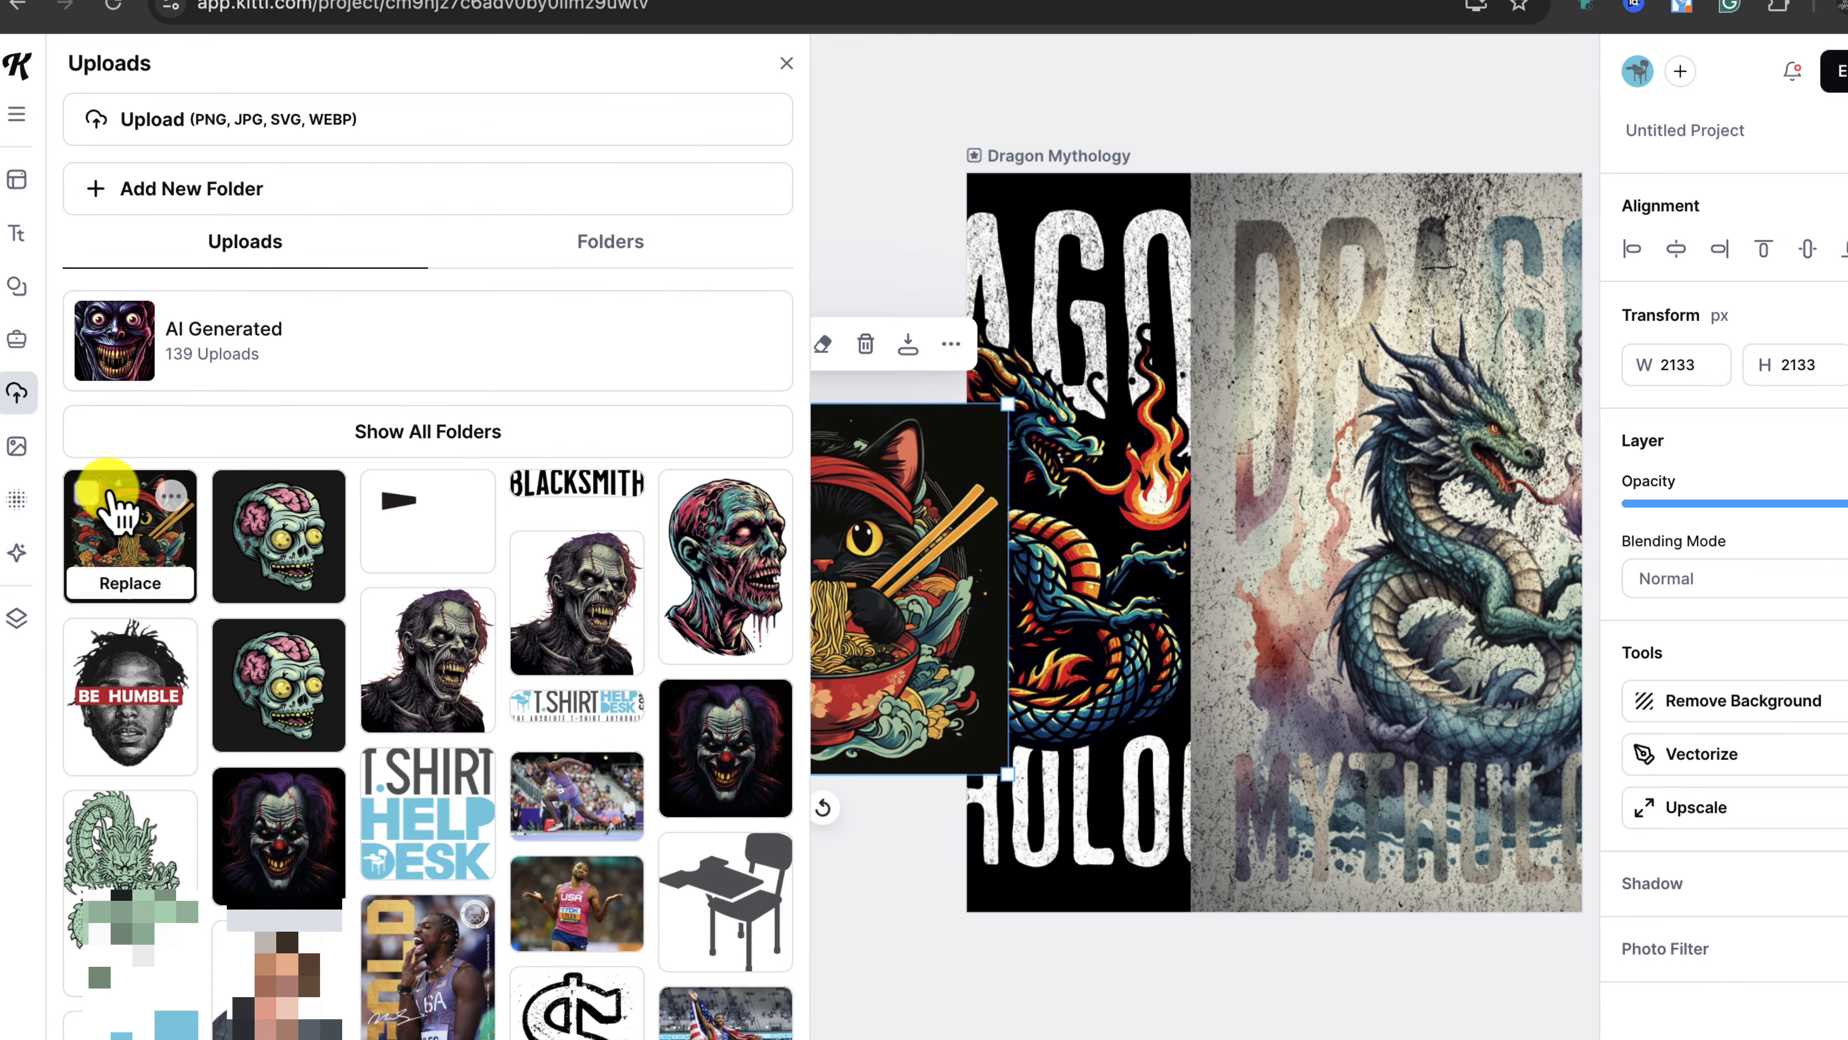
click(786, 63)
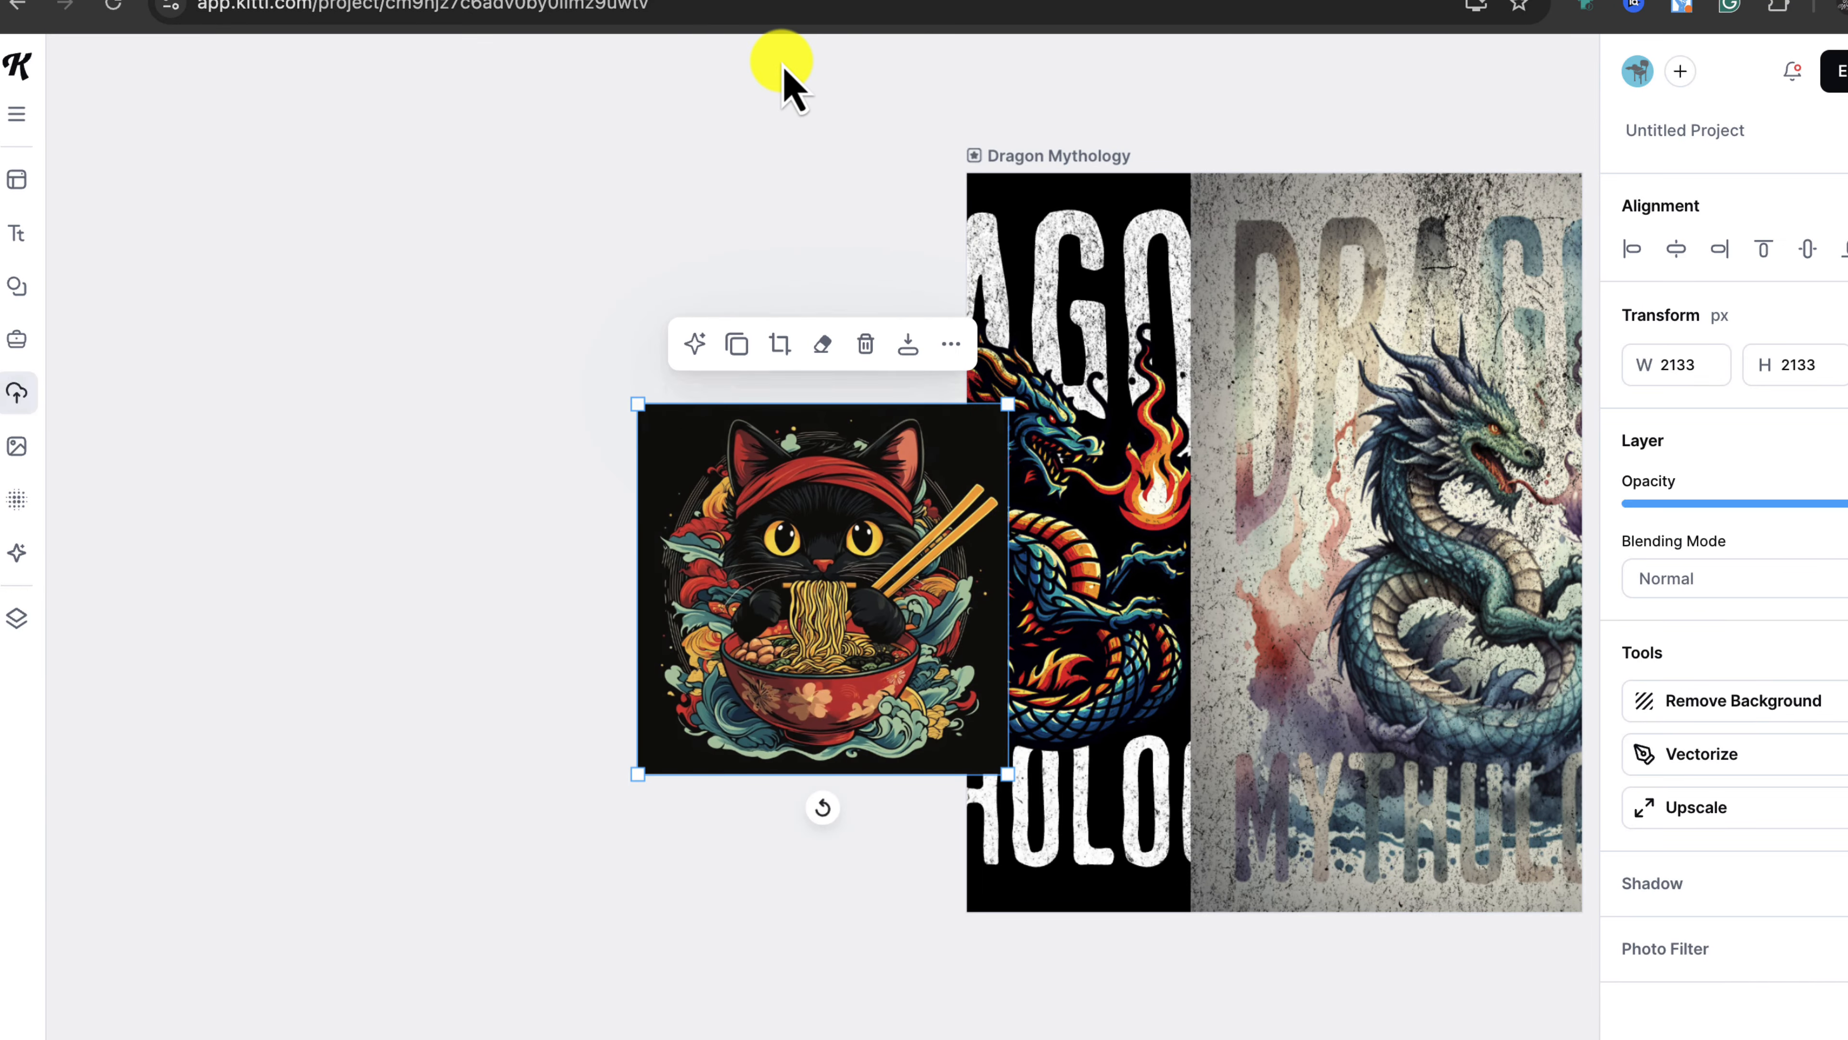
drag(924, 553, 644, 539)
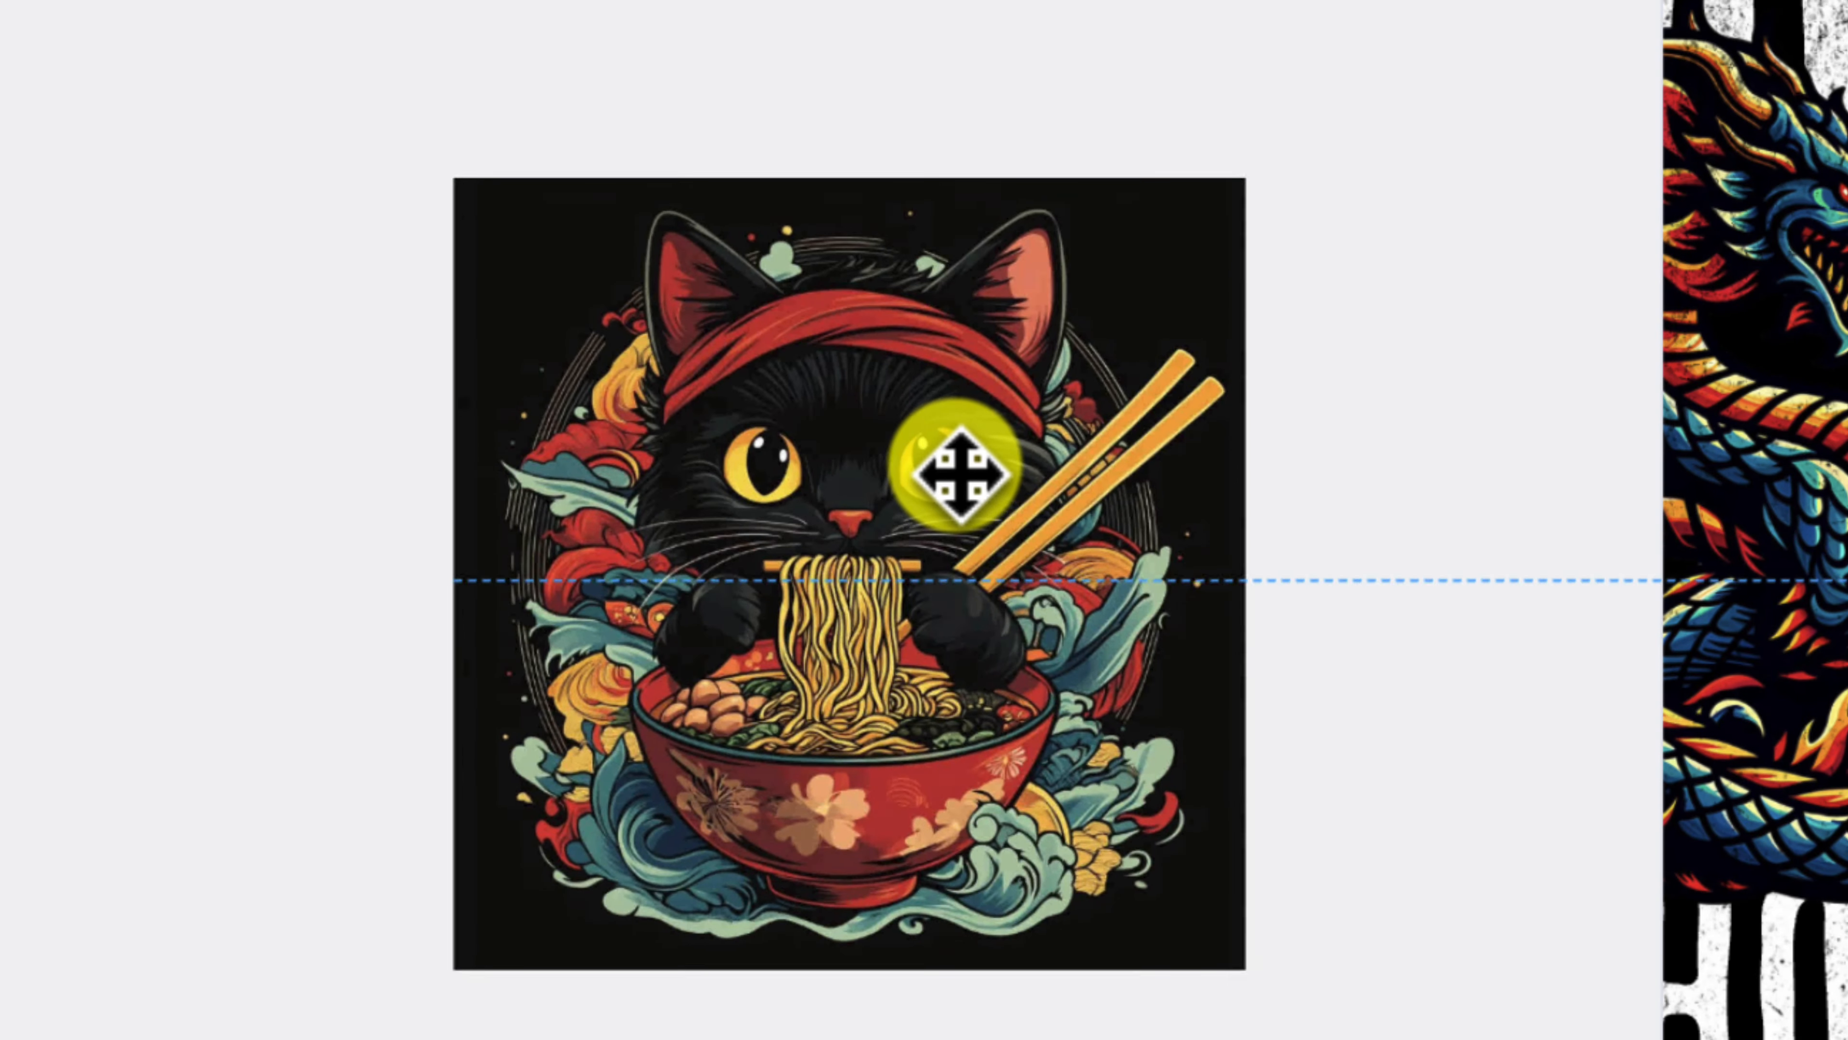
drag(961, 473, 958, 453)
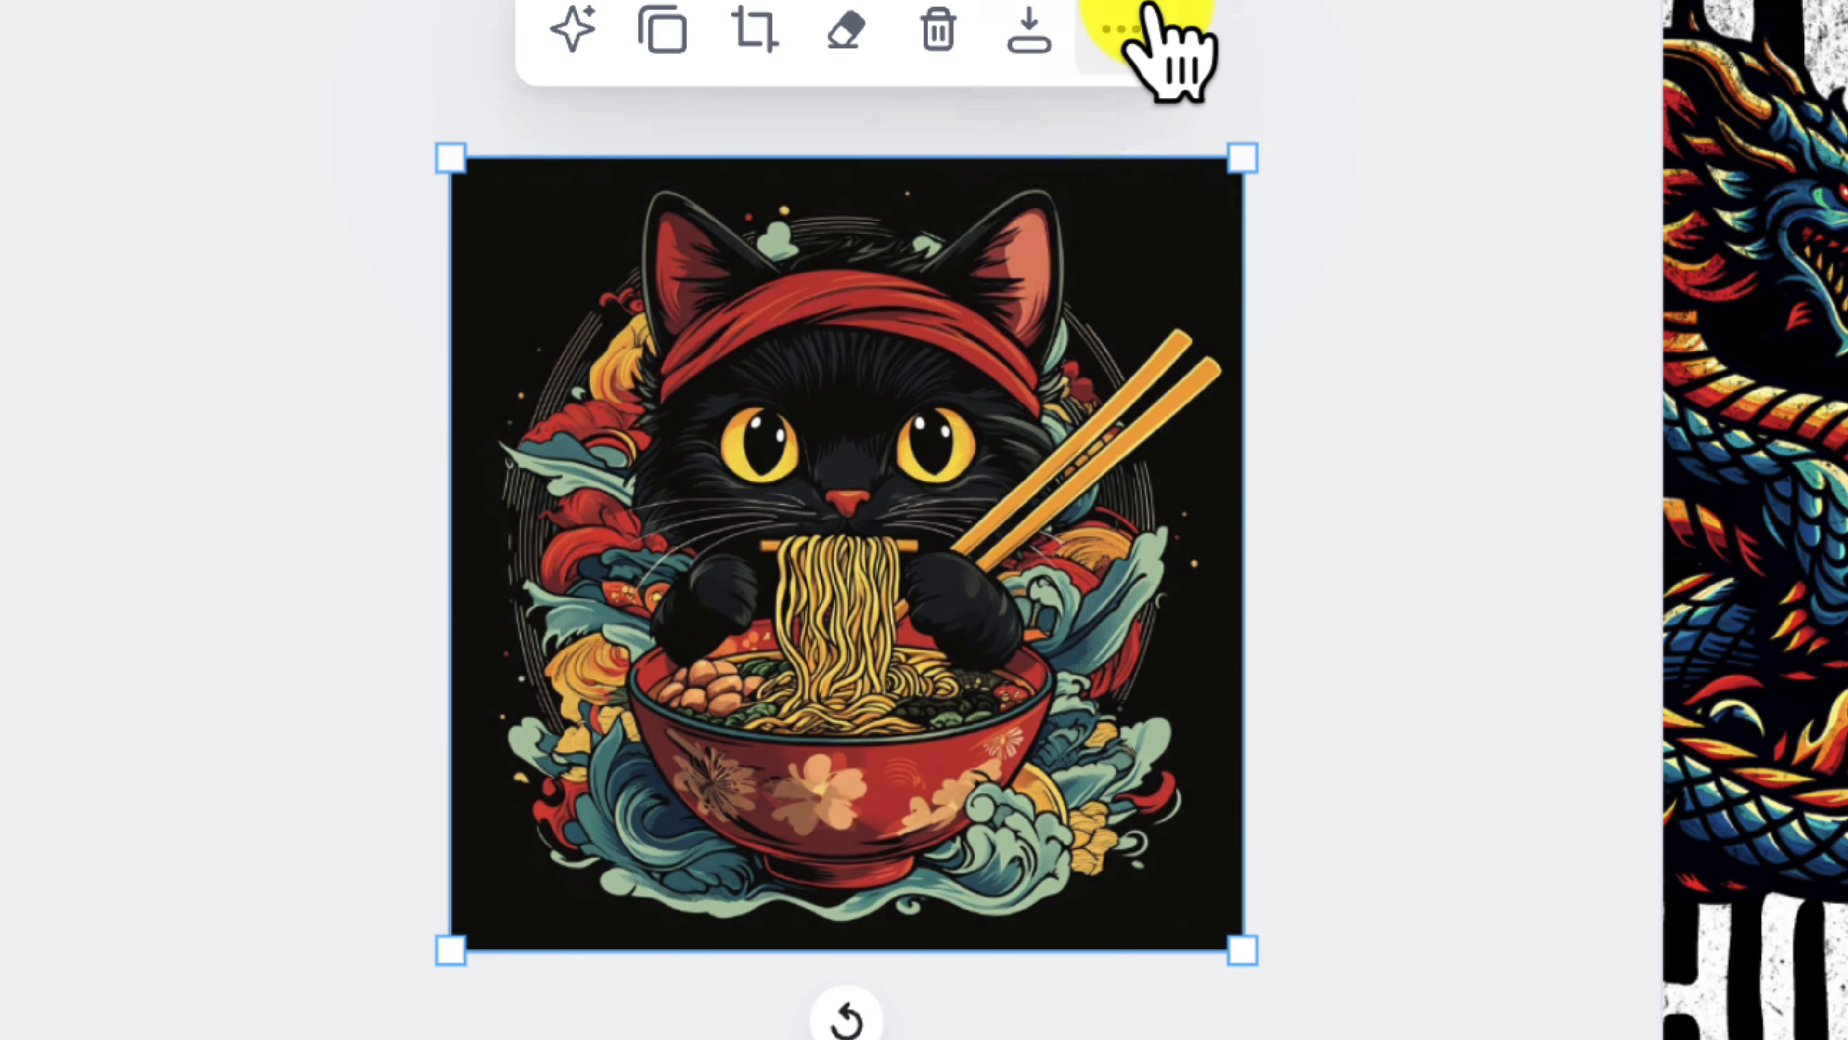
Step: Save the cat image as an Image Gen Style and rename Cartoon Cat to 'Ramen Style'
click(1121, 29)
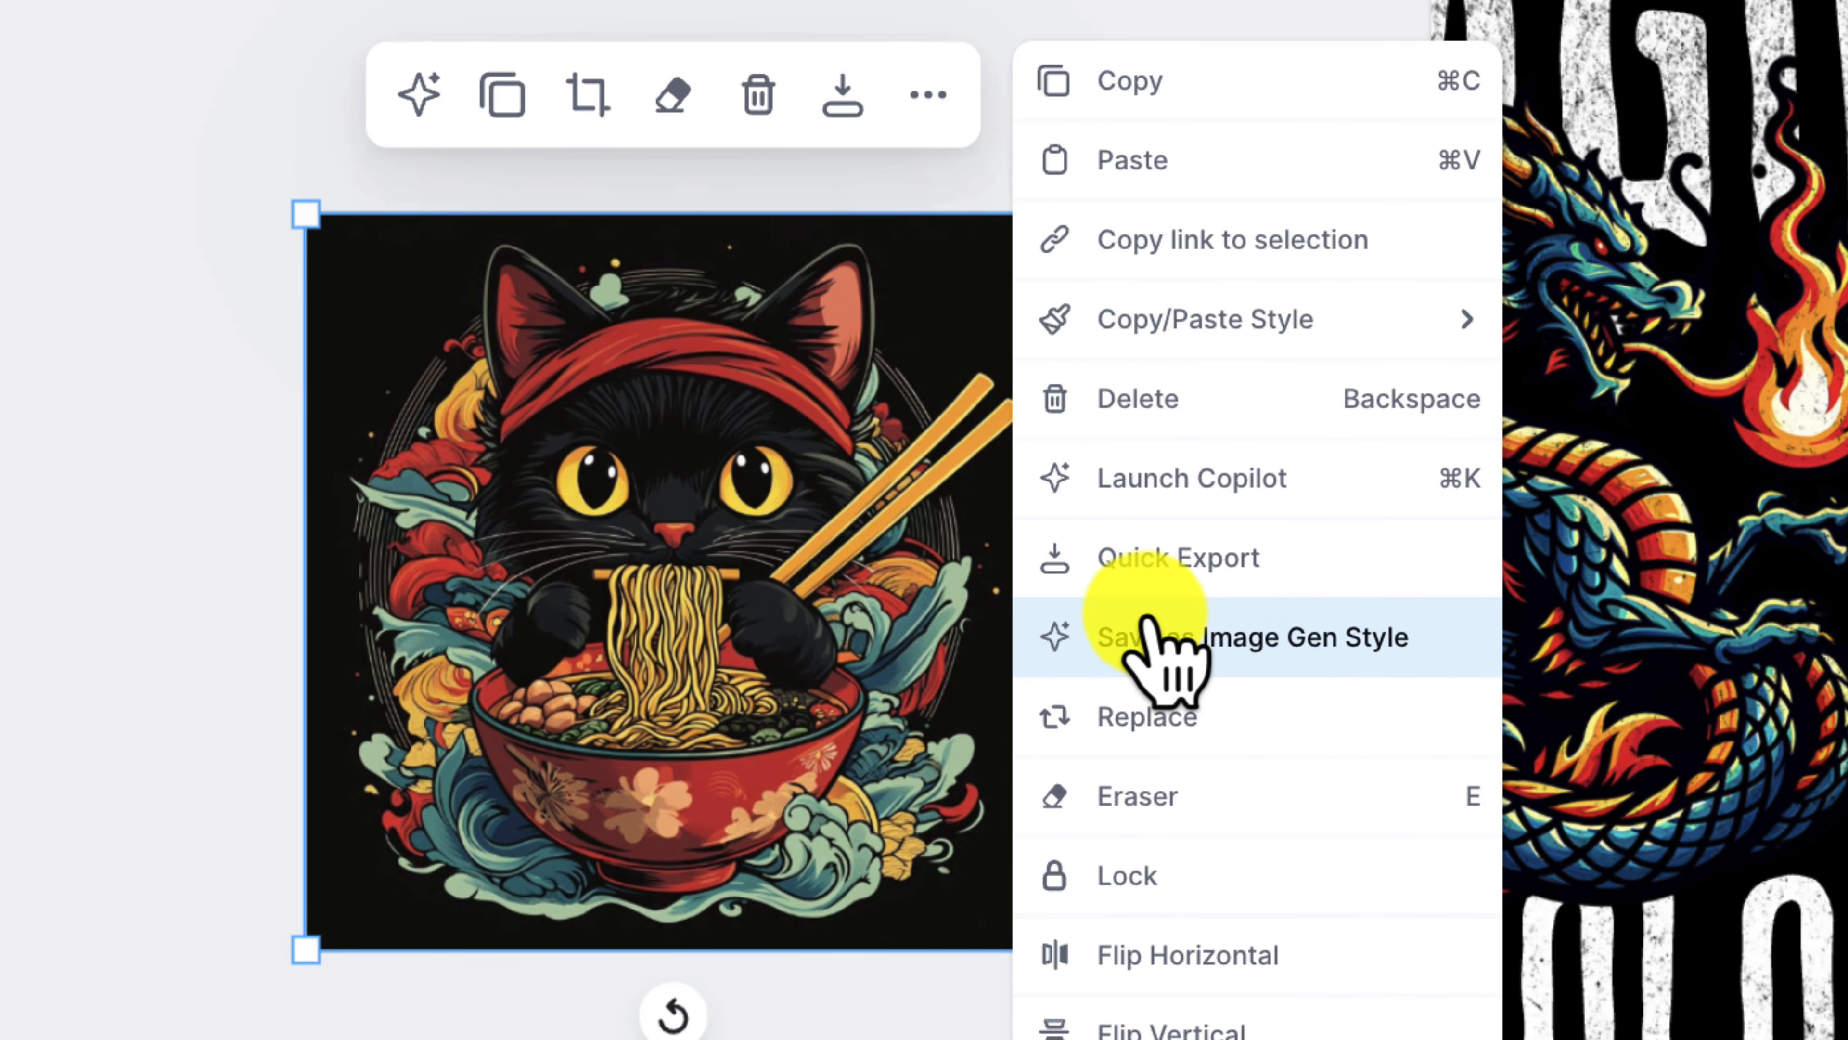
click(1280, 634)
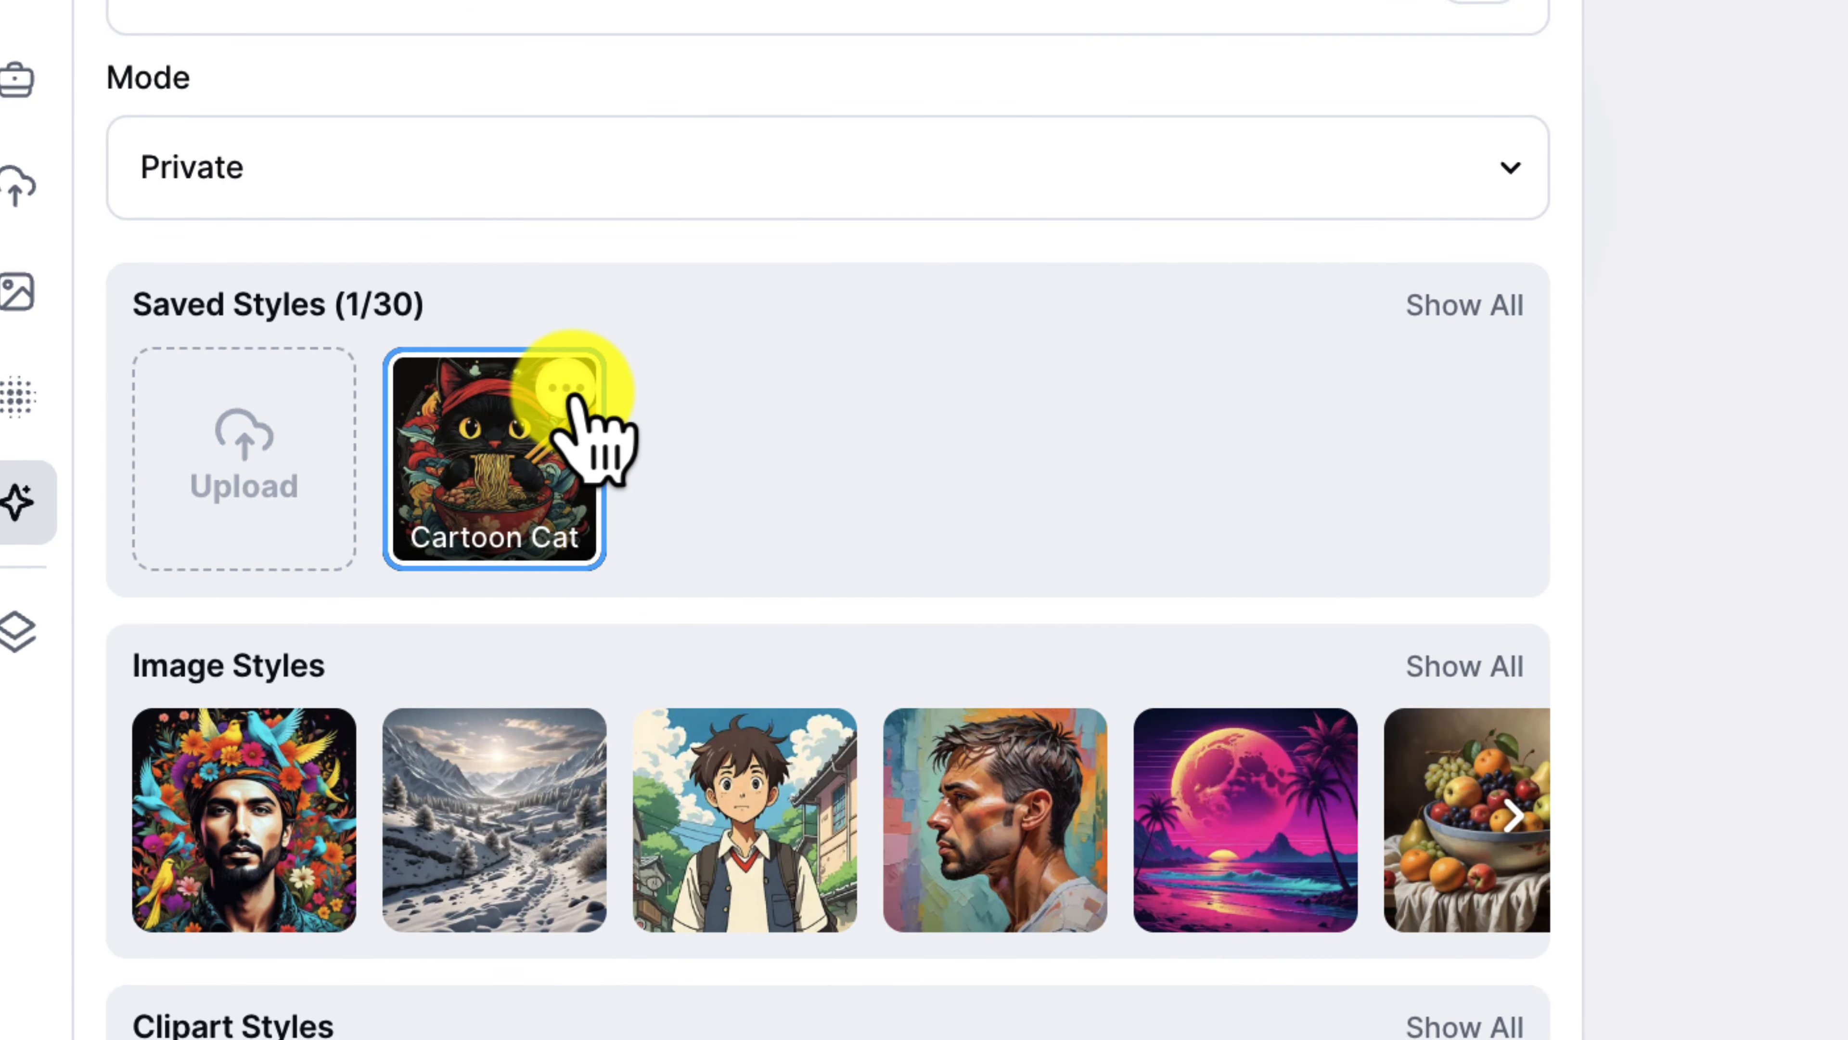
click(567, 389)
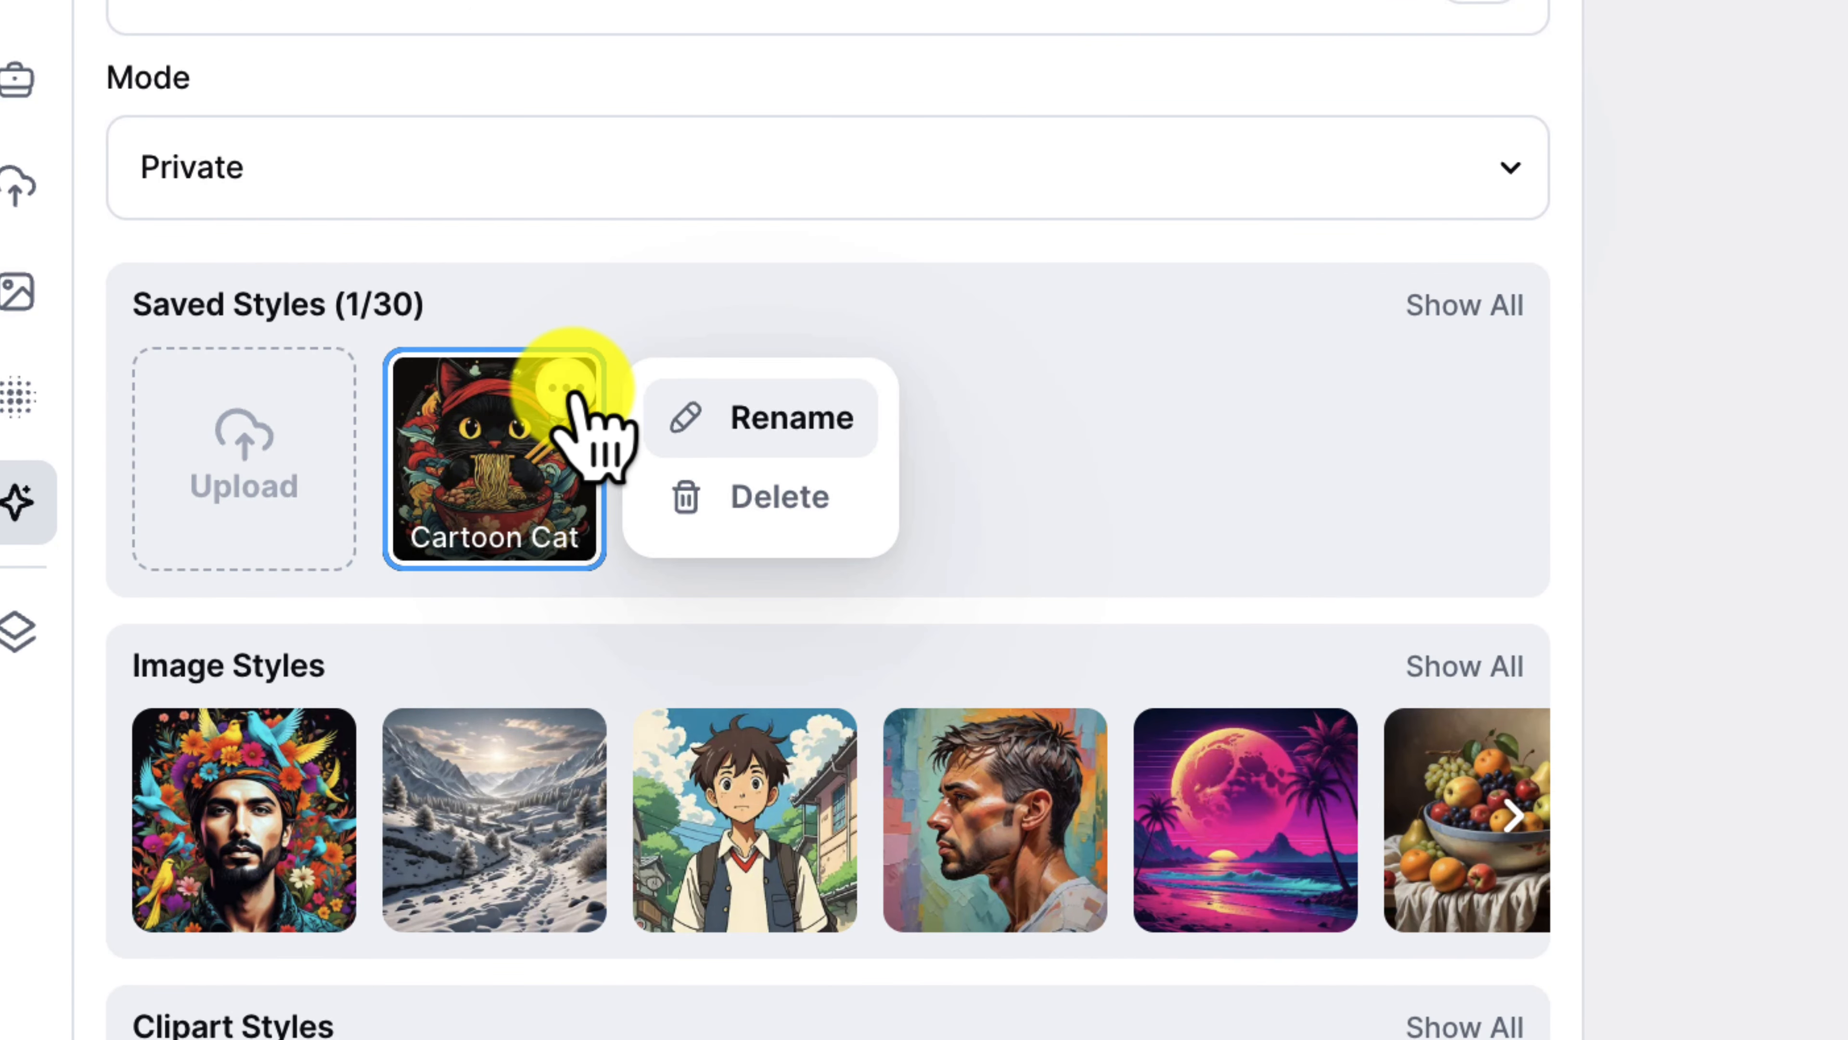
click(798, 428)
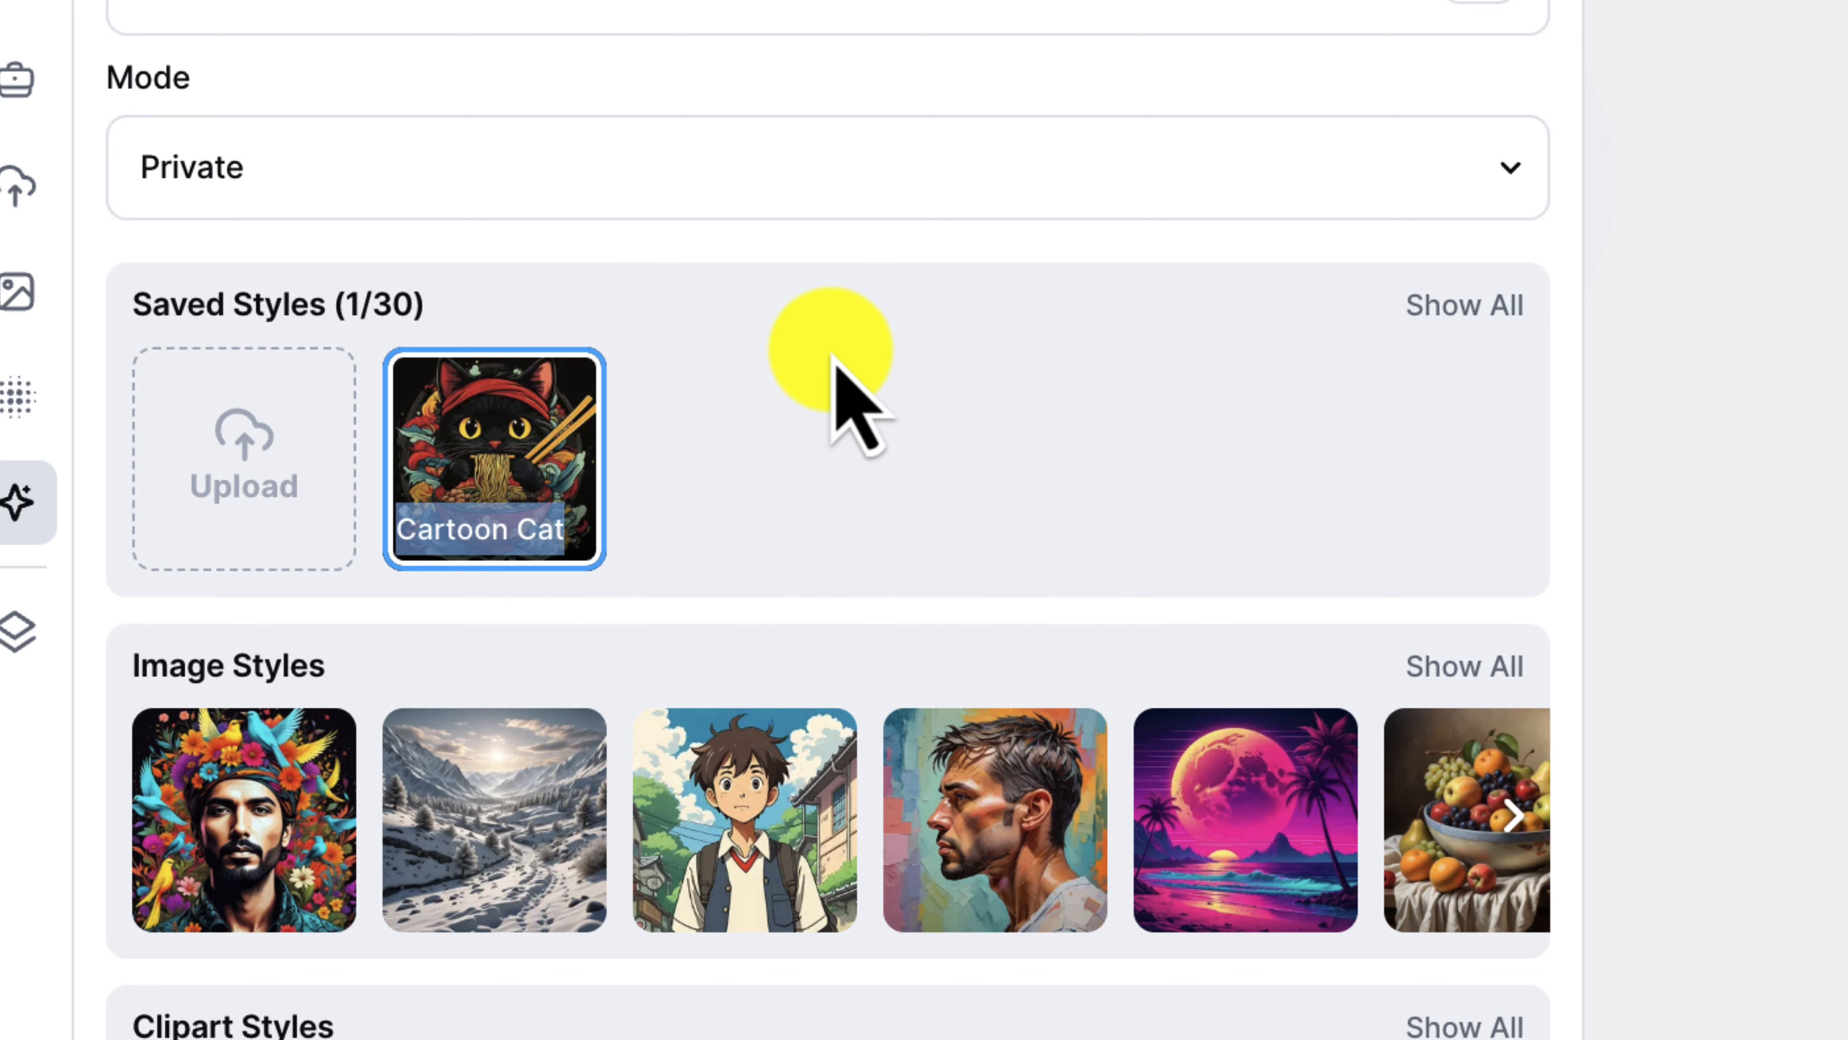
text(Ramen S)
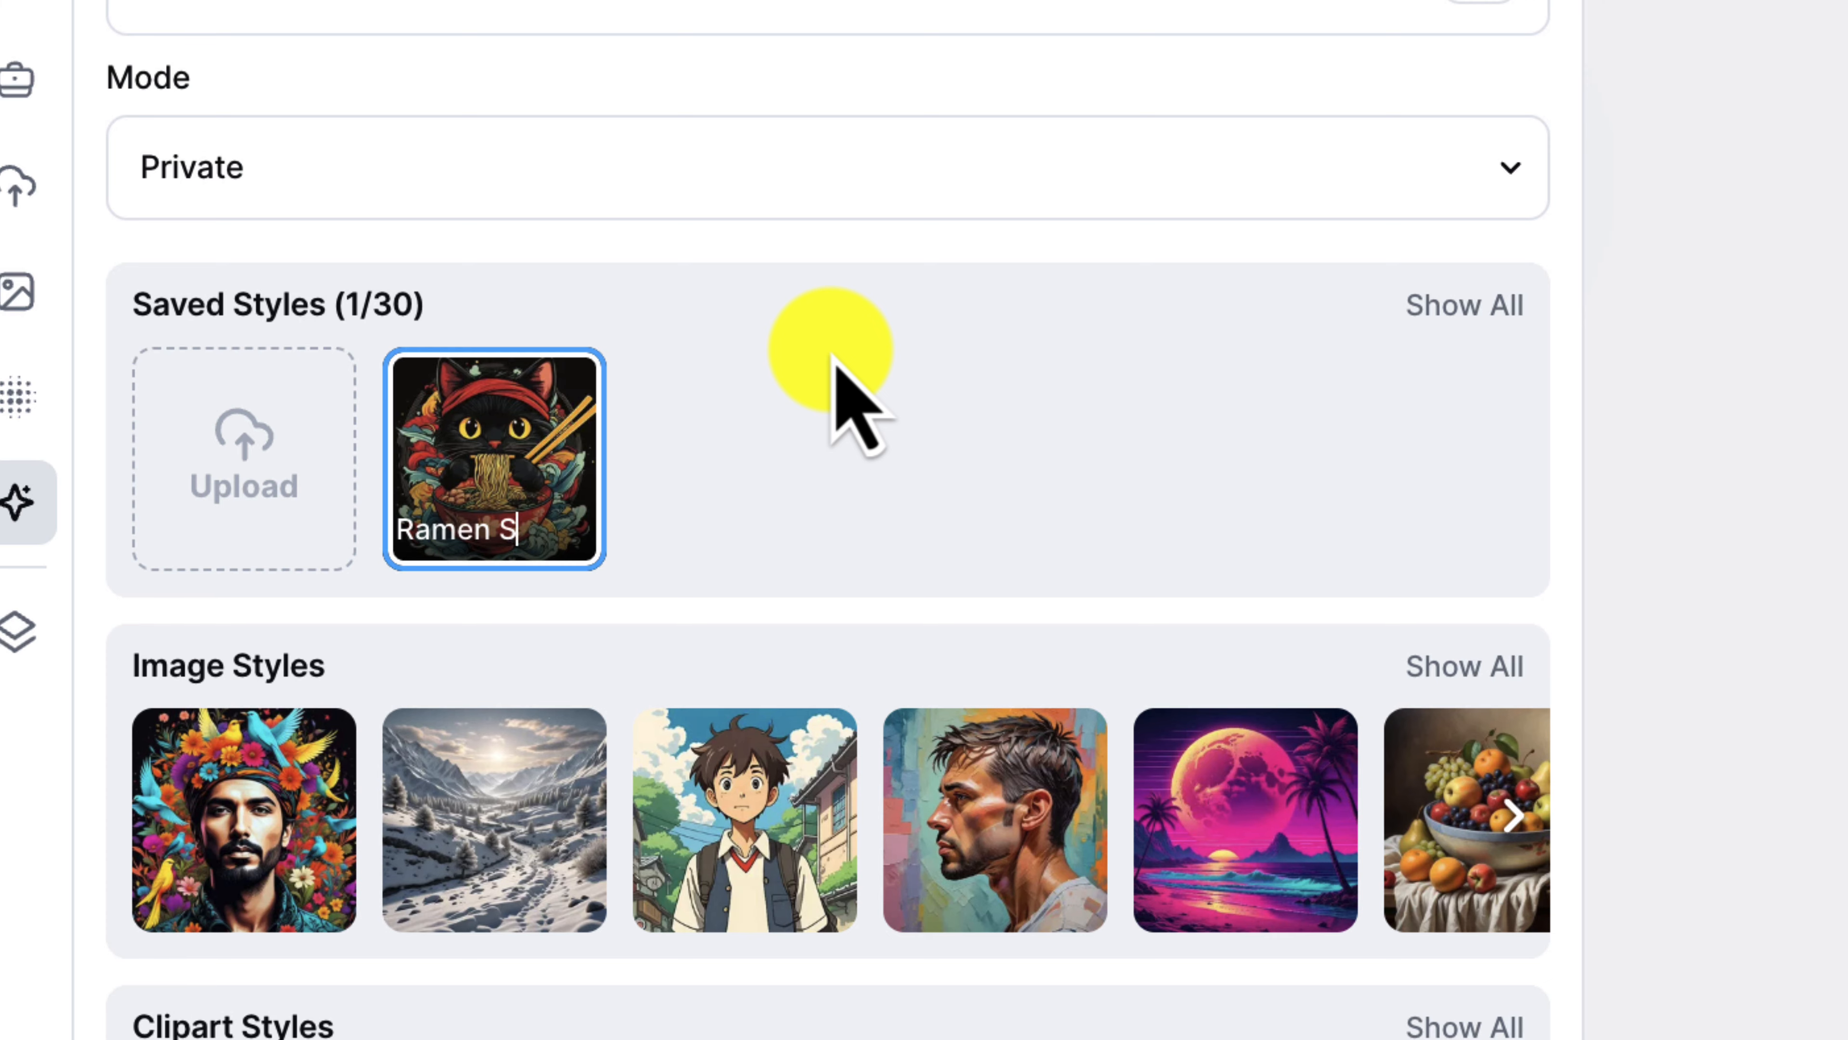
text(tyle)
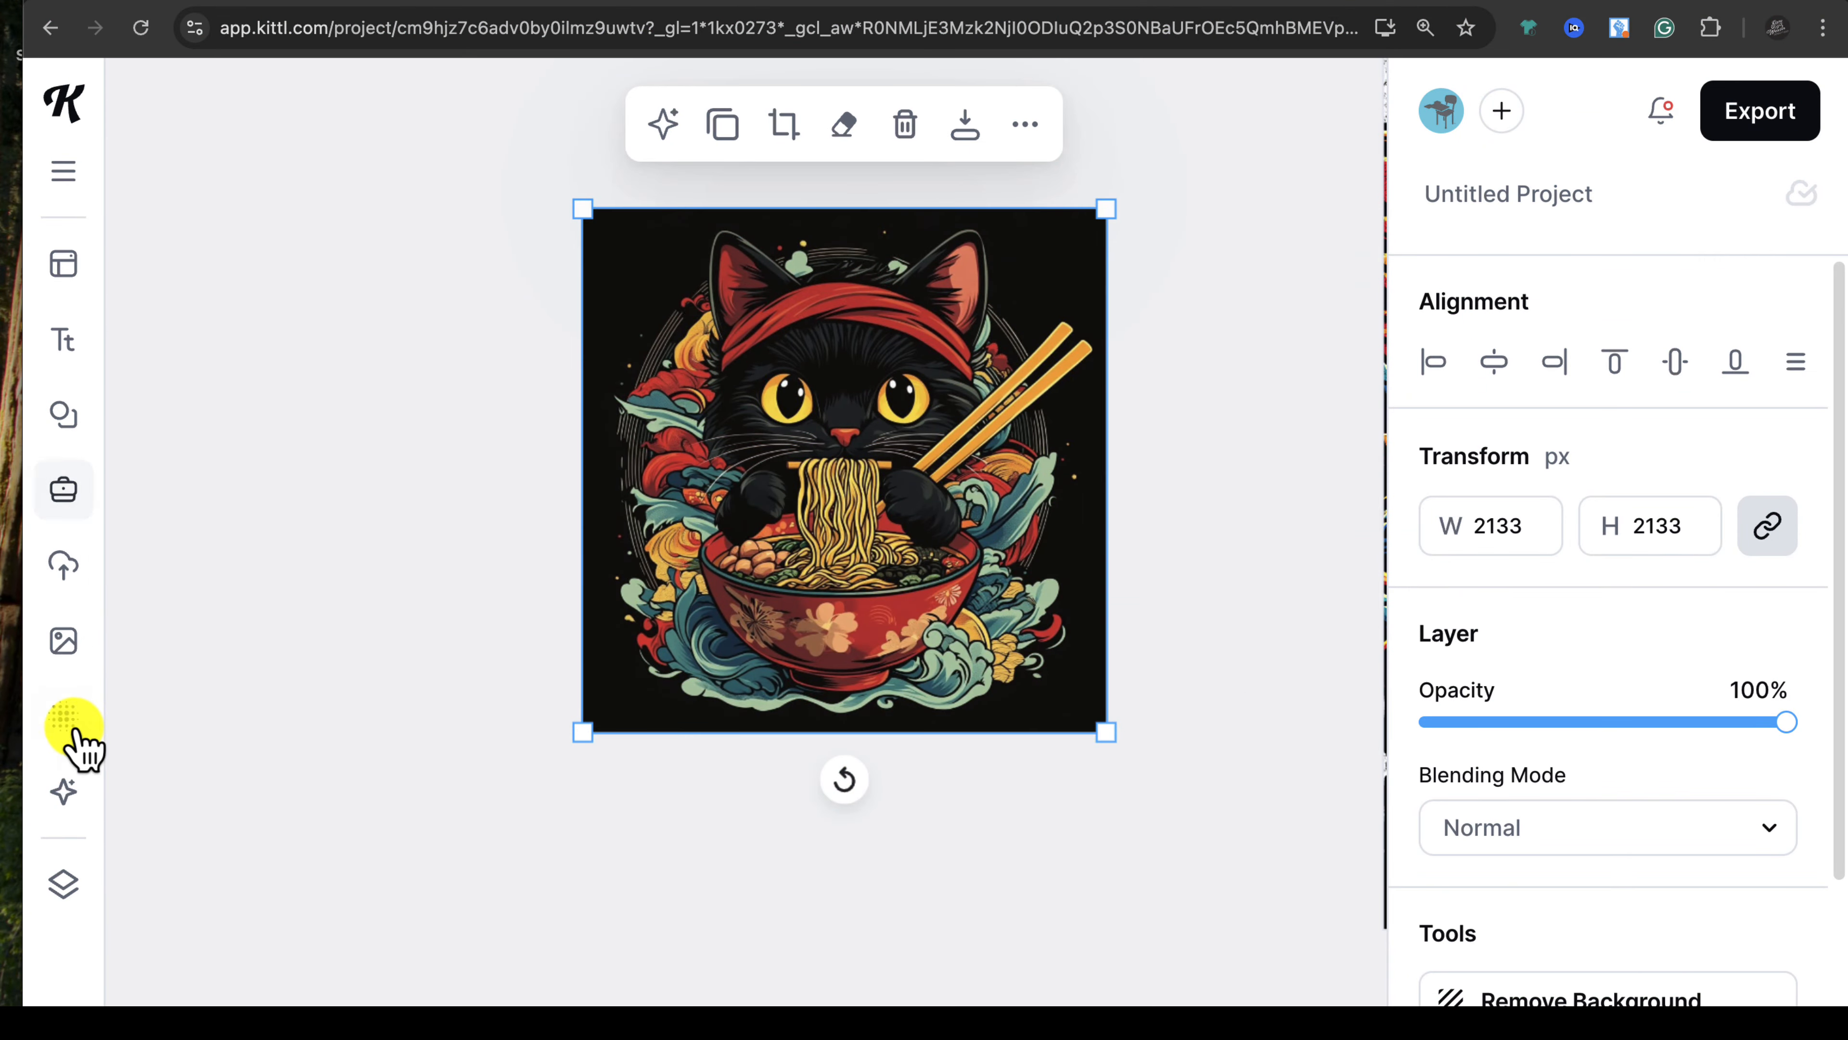
Step: Generate 'tree sloth eating ramen' in Ramen Style with the Image Generator
click(66, 795)
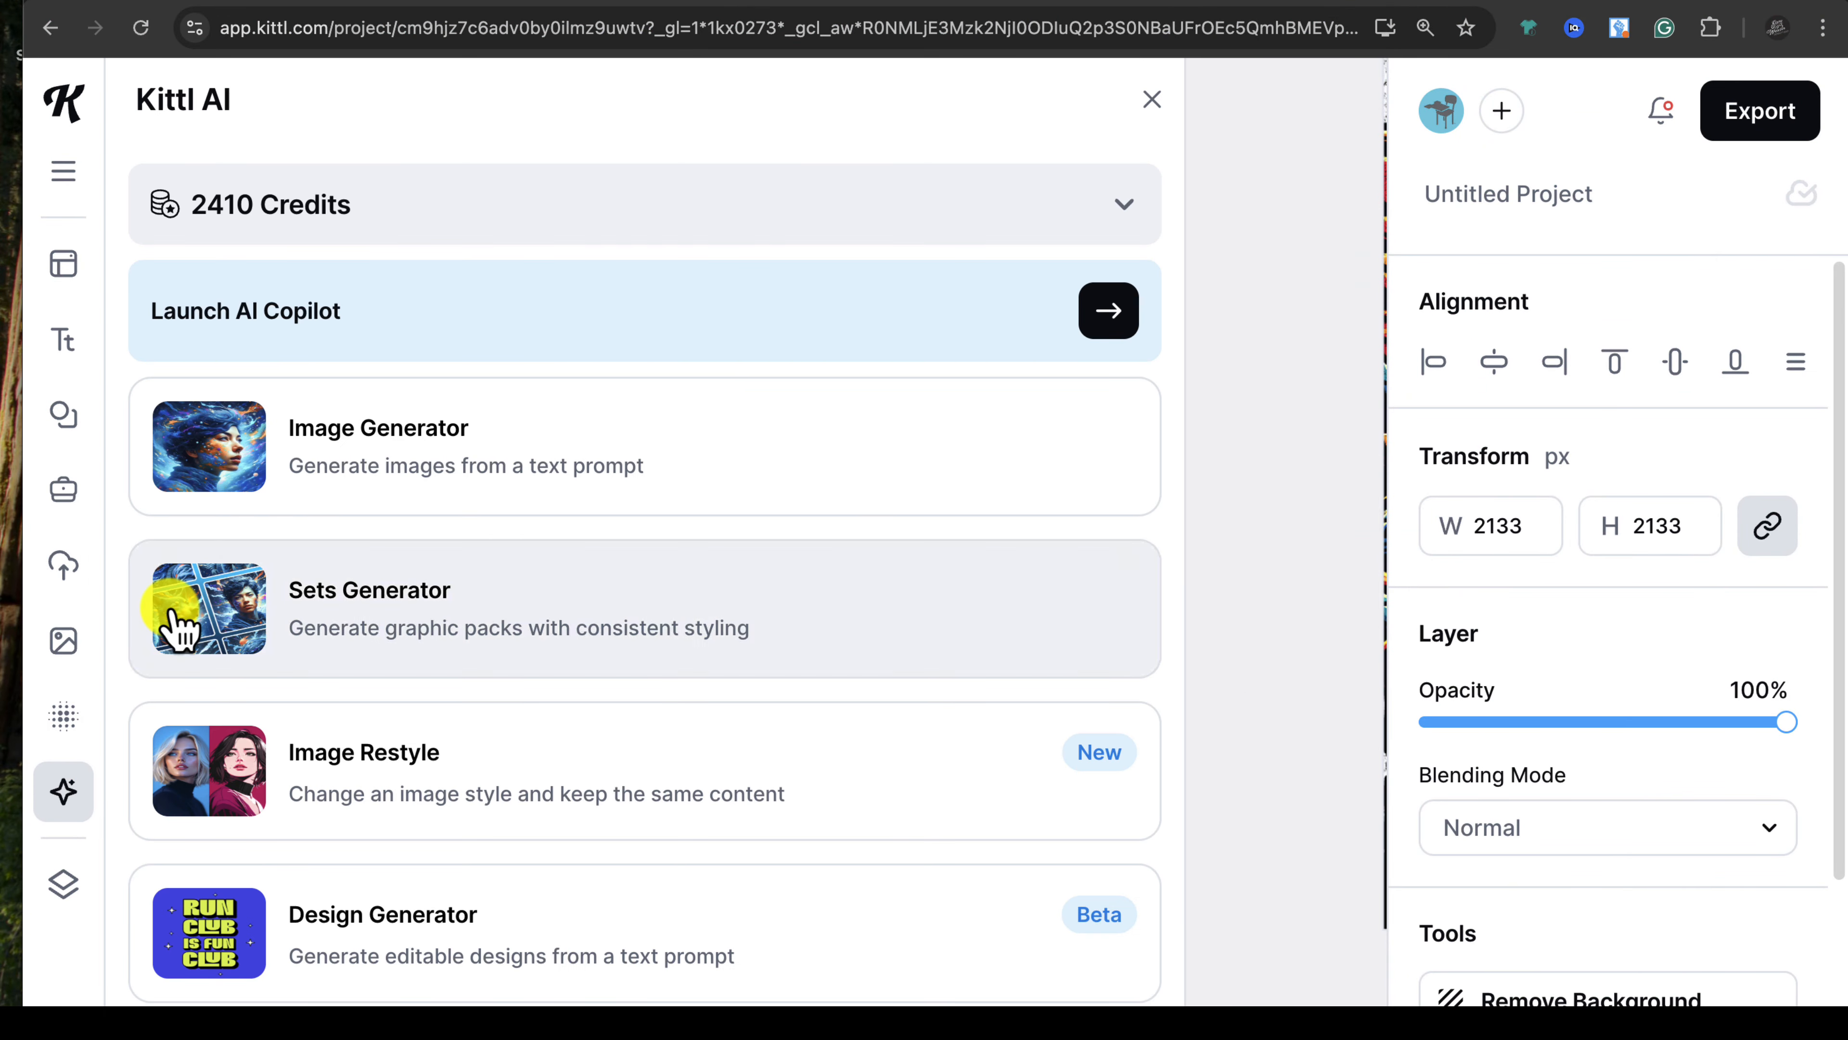
click(255, 483)
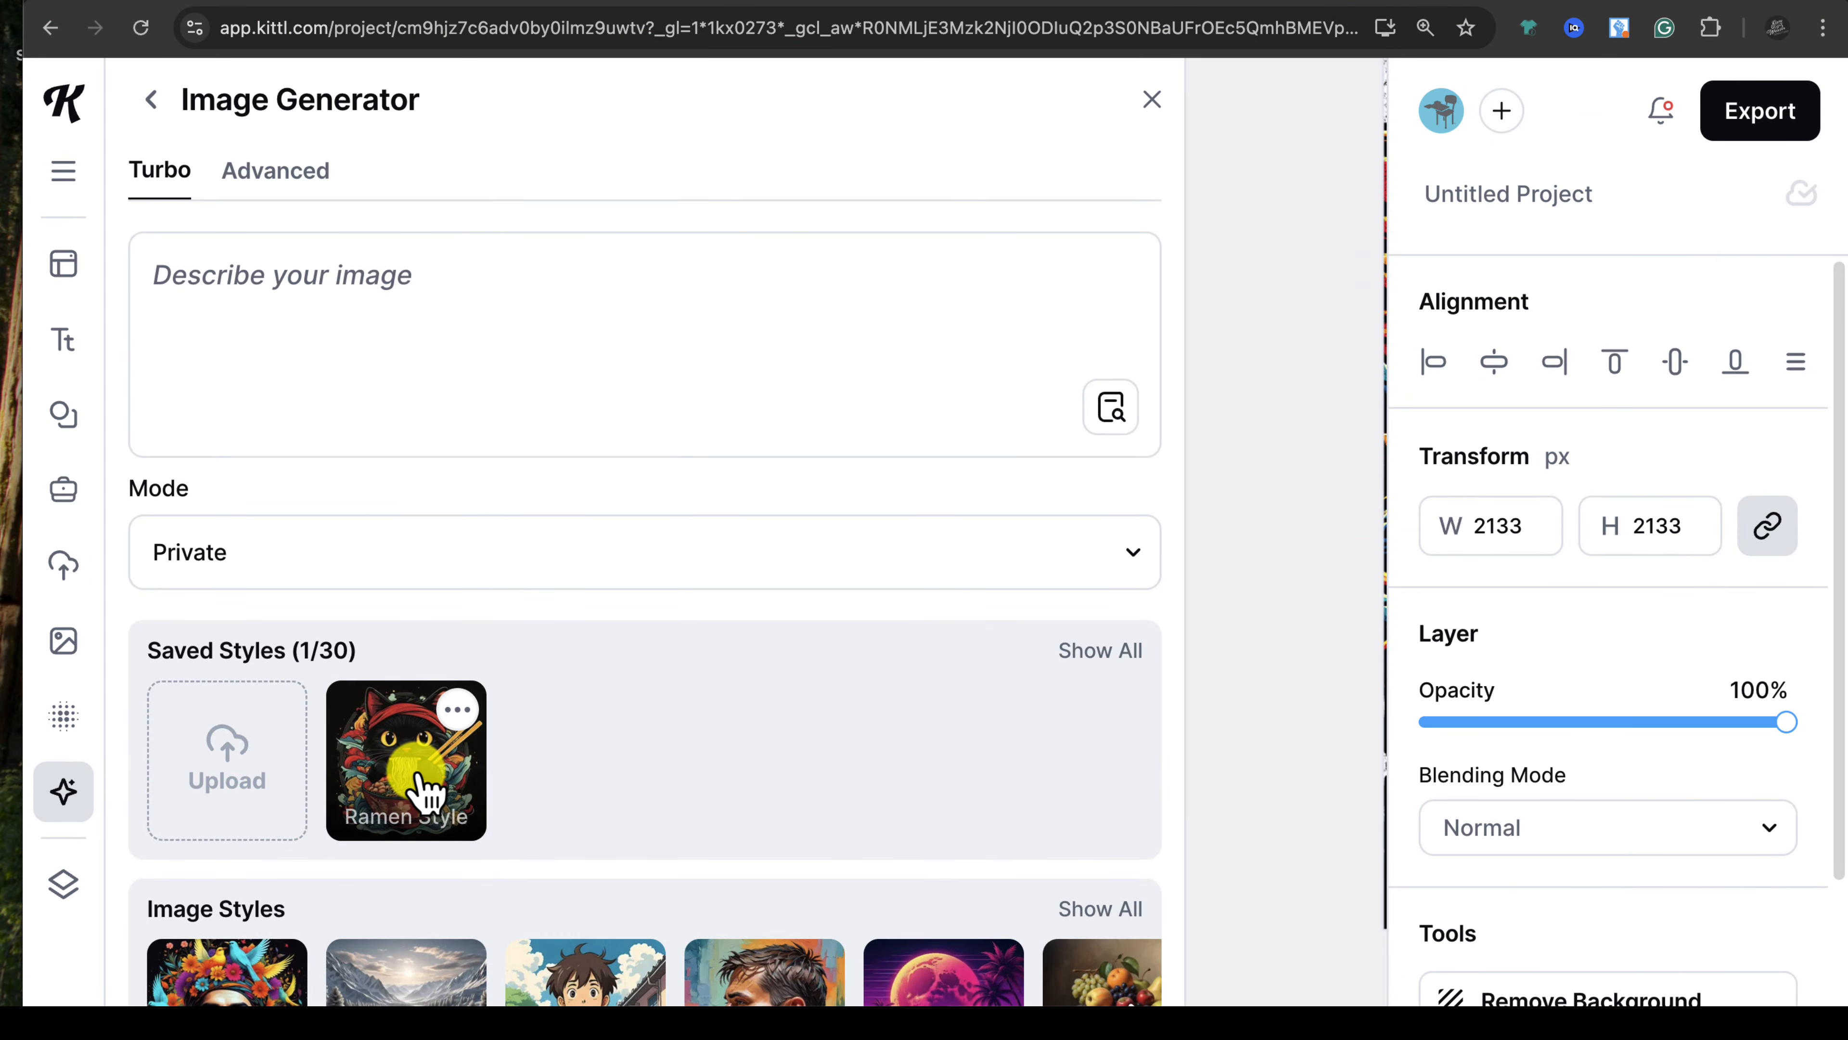
click(471, 359)
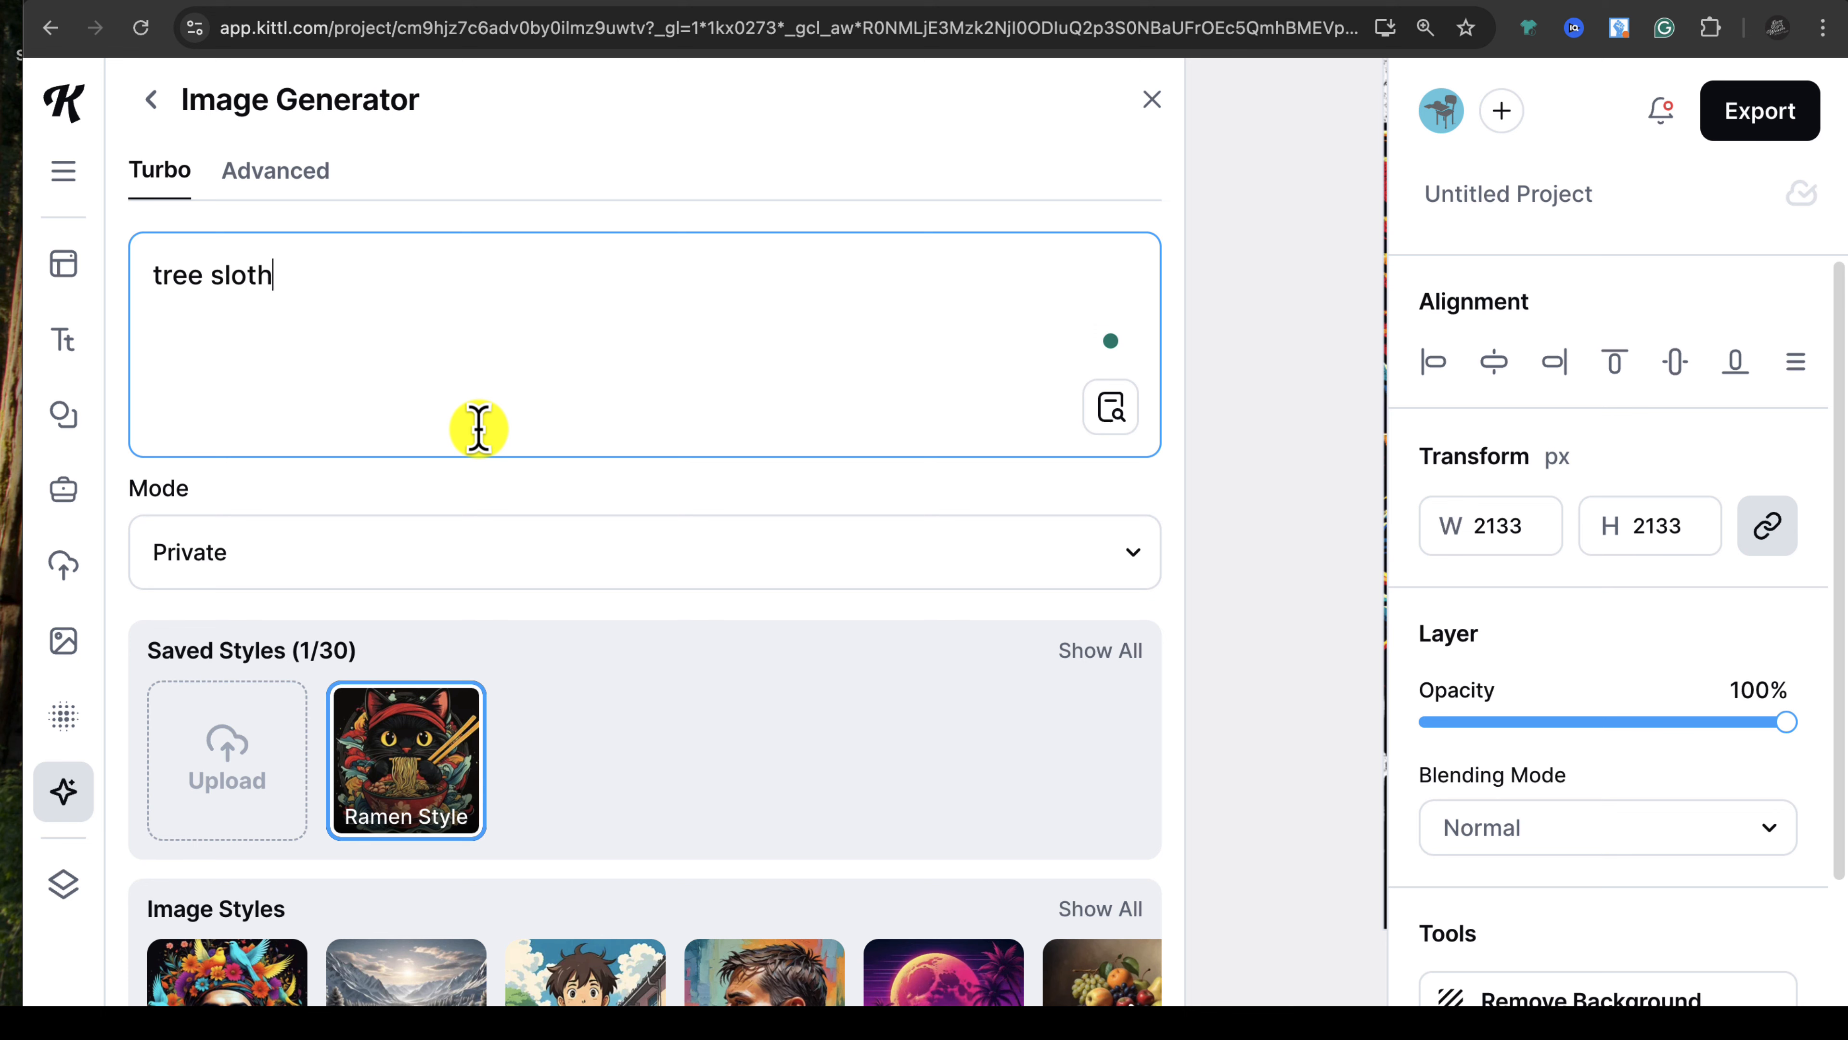
text(tree sloth eating ramen)
scroll(991, 545, down, 10)
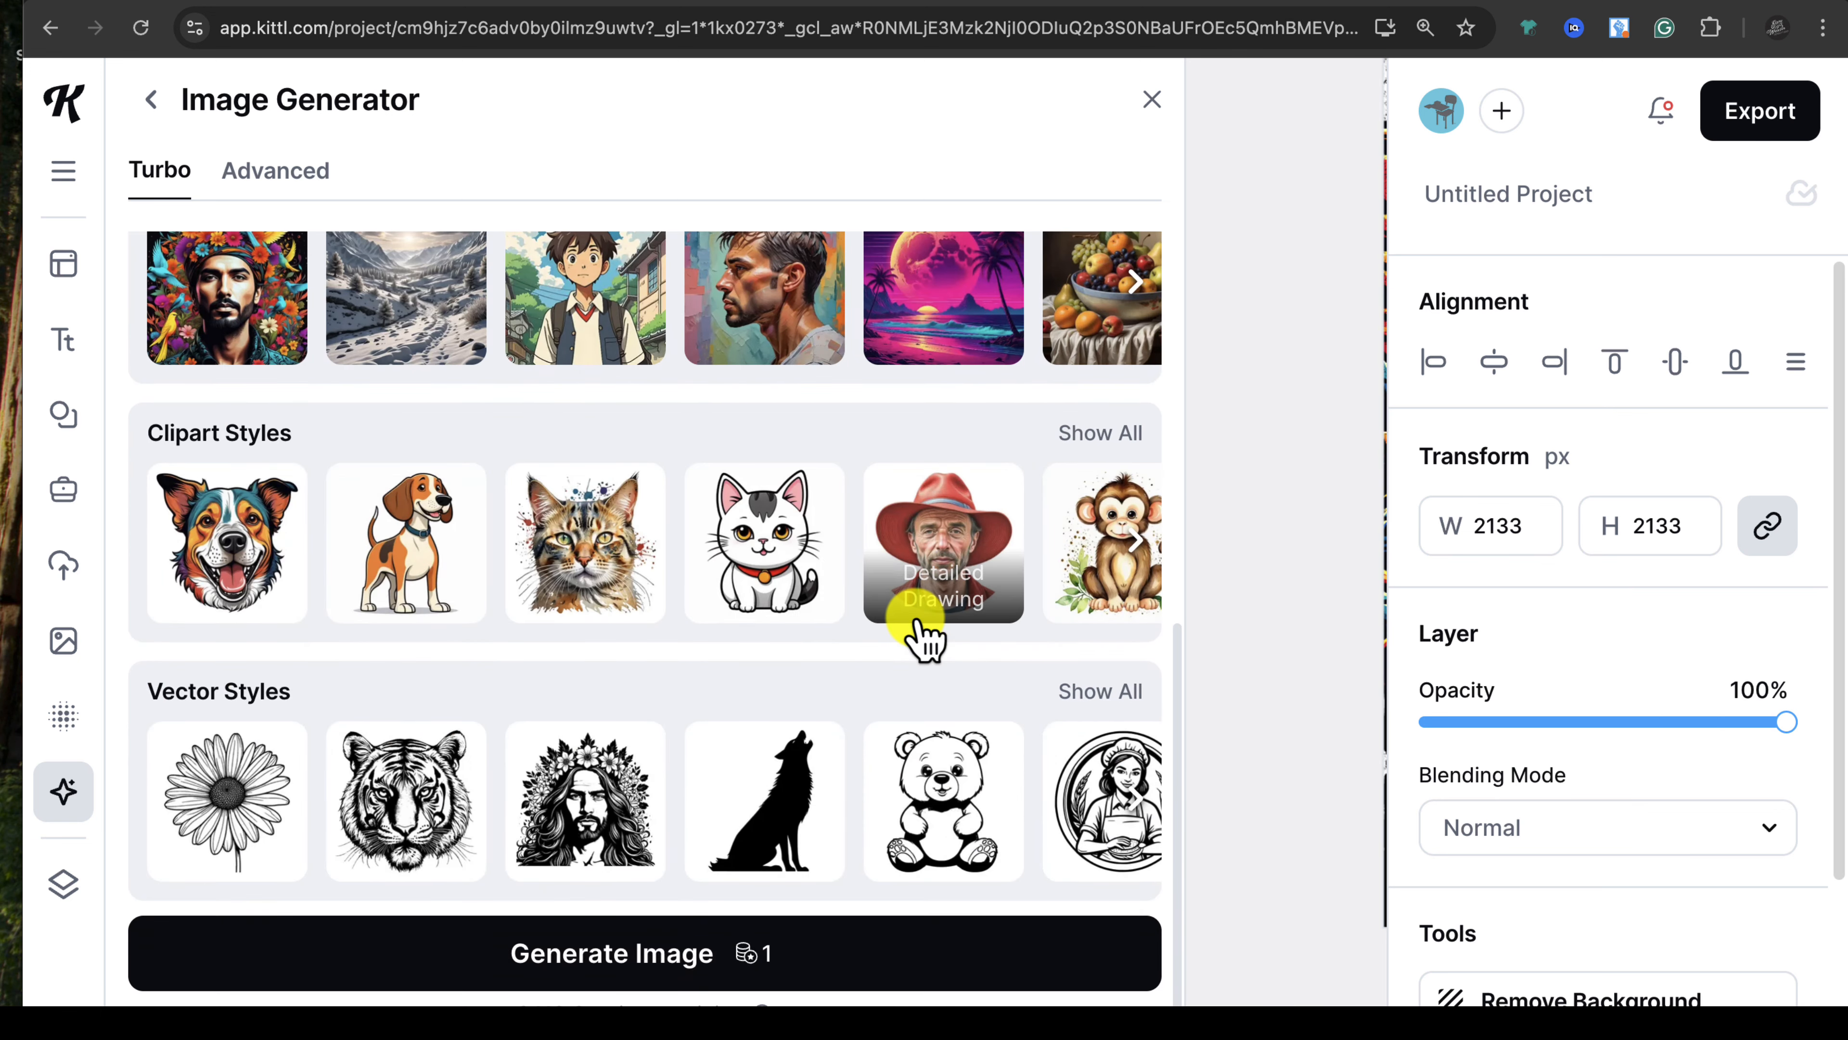
click(899, 955)
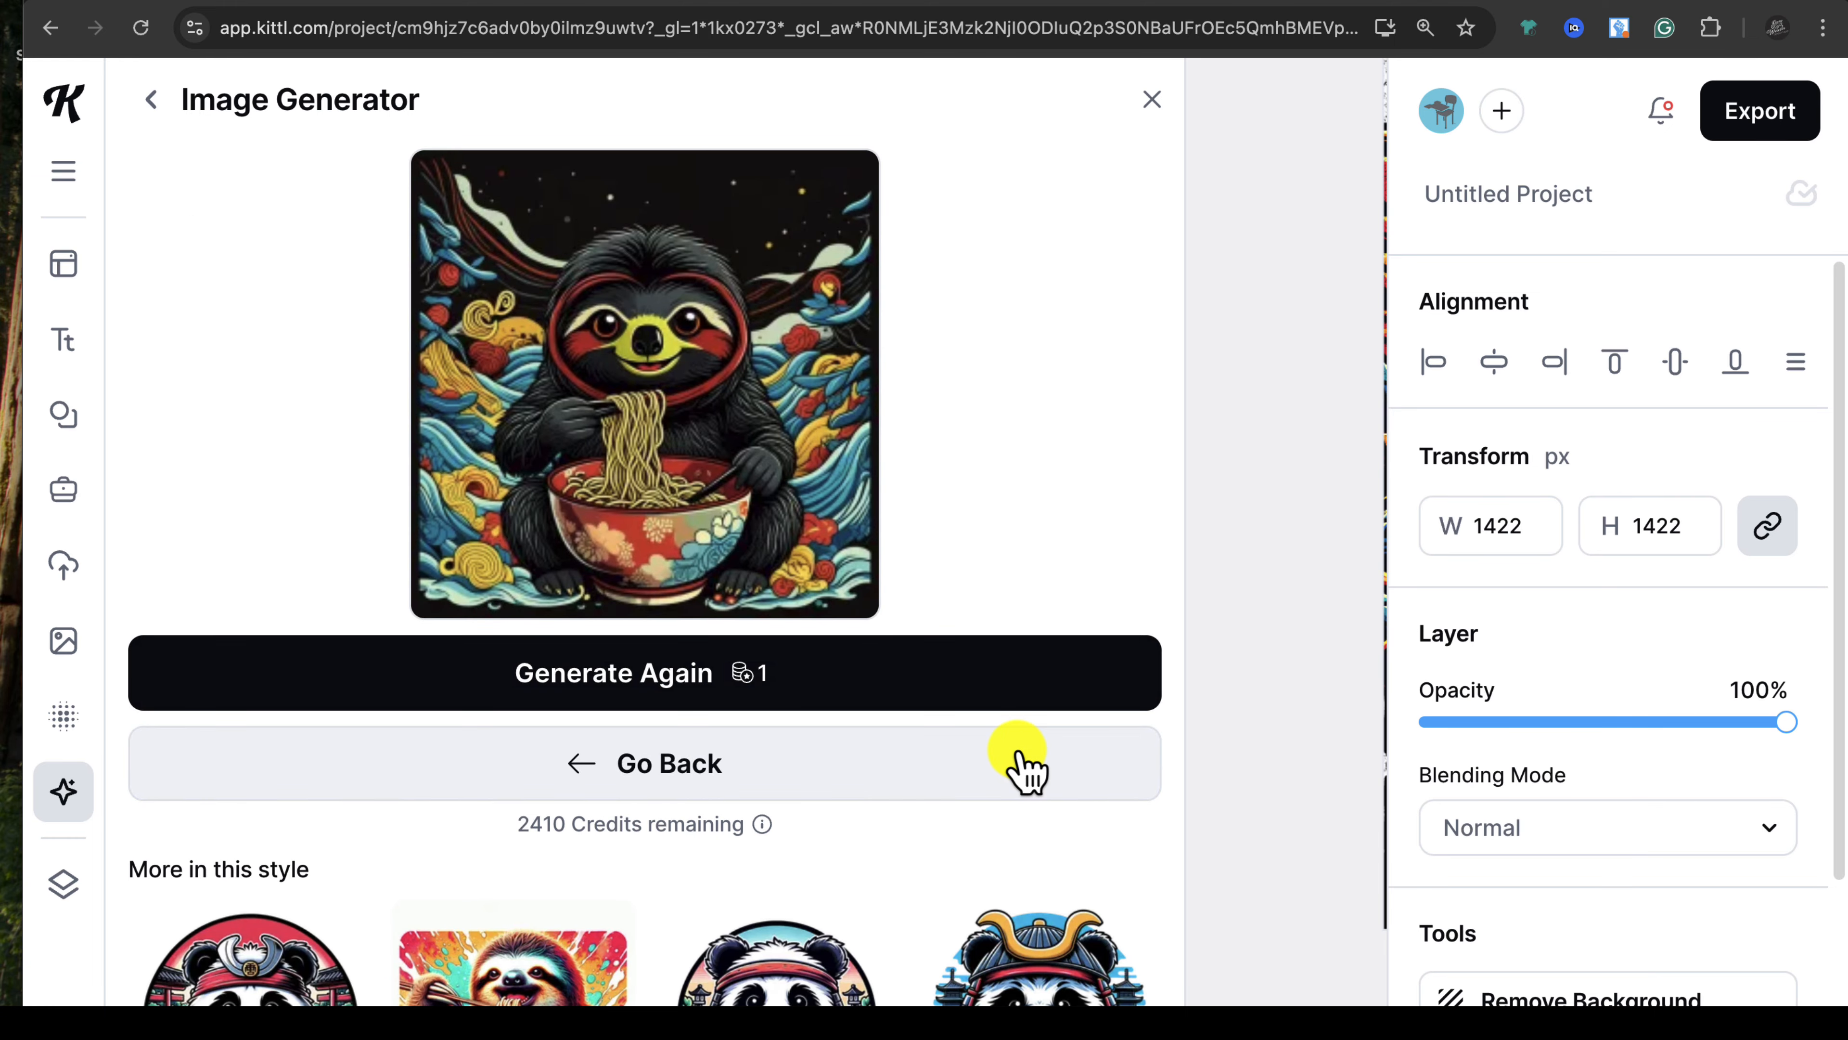
scroll(1048, 736, down, 4)
scroll(1019, 757, down, 4)
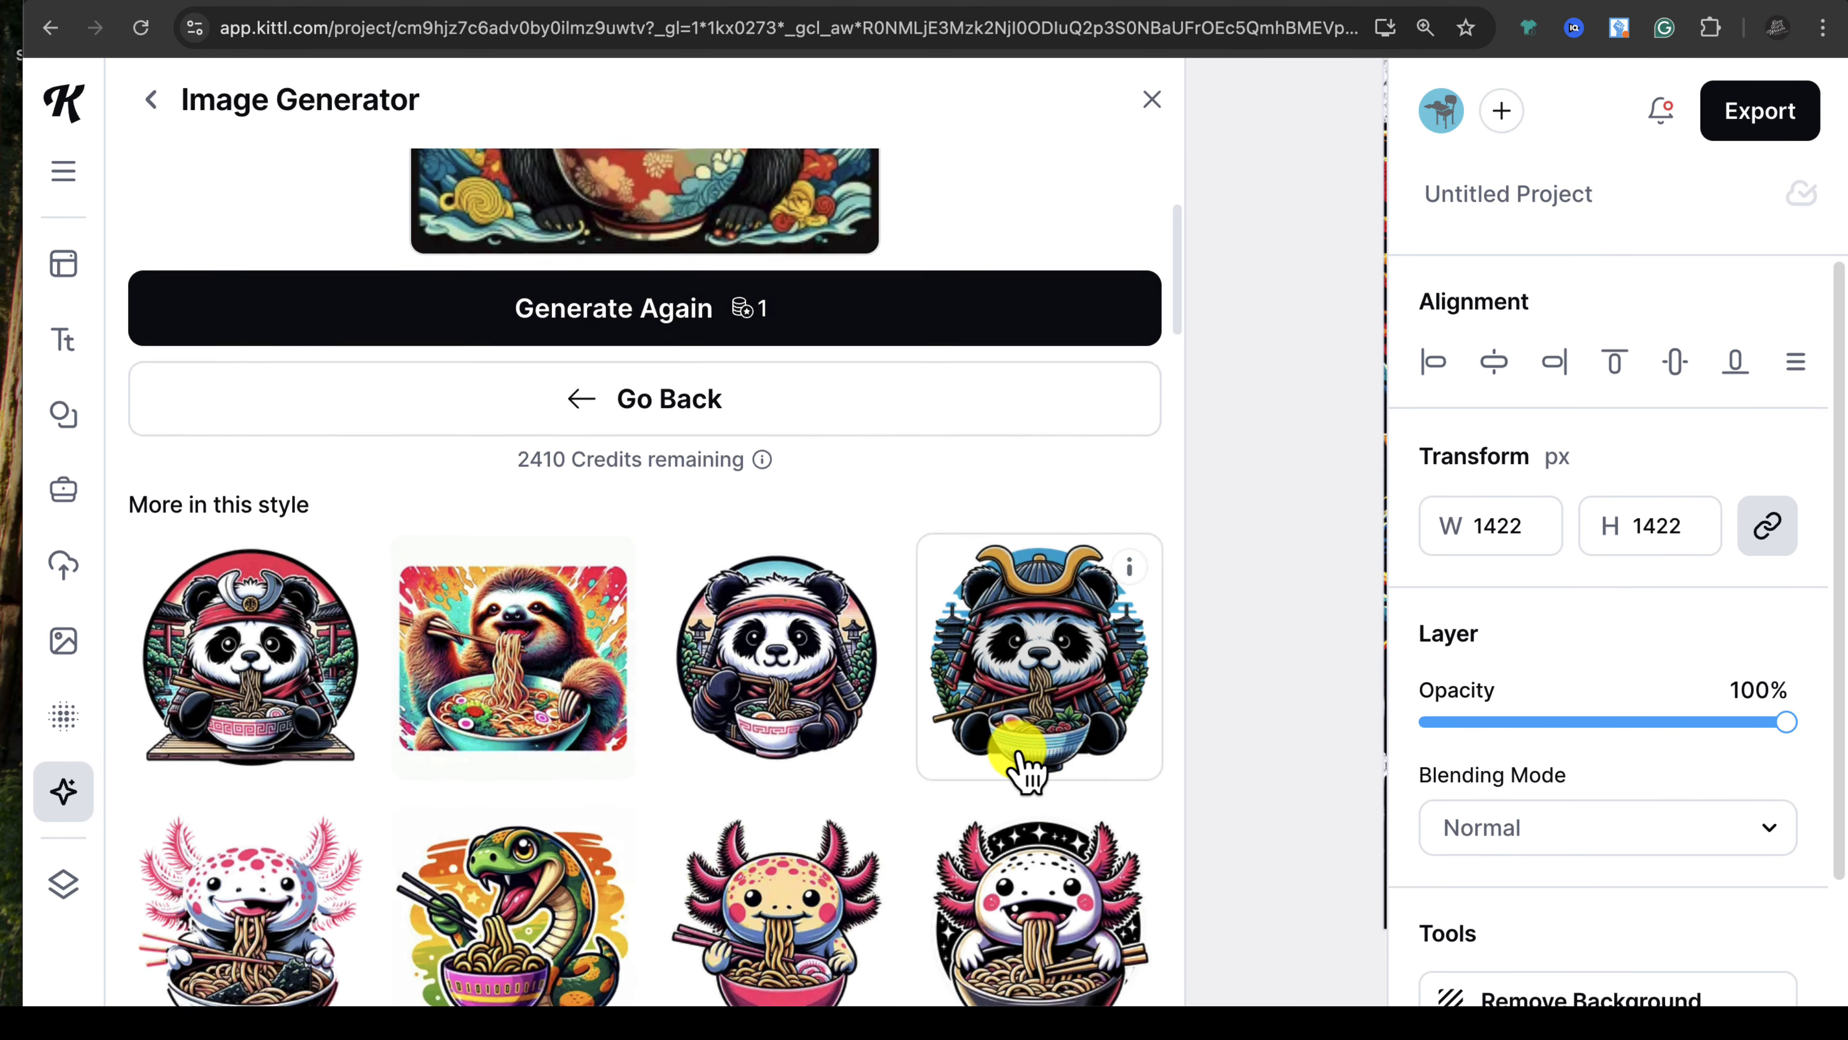
scroll(1106, 444, up, 8)
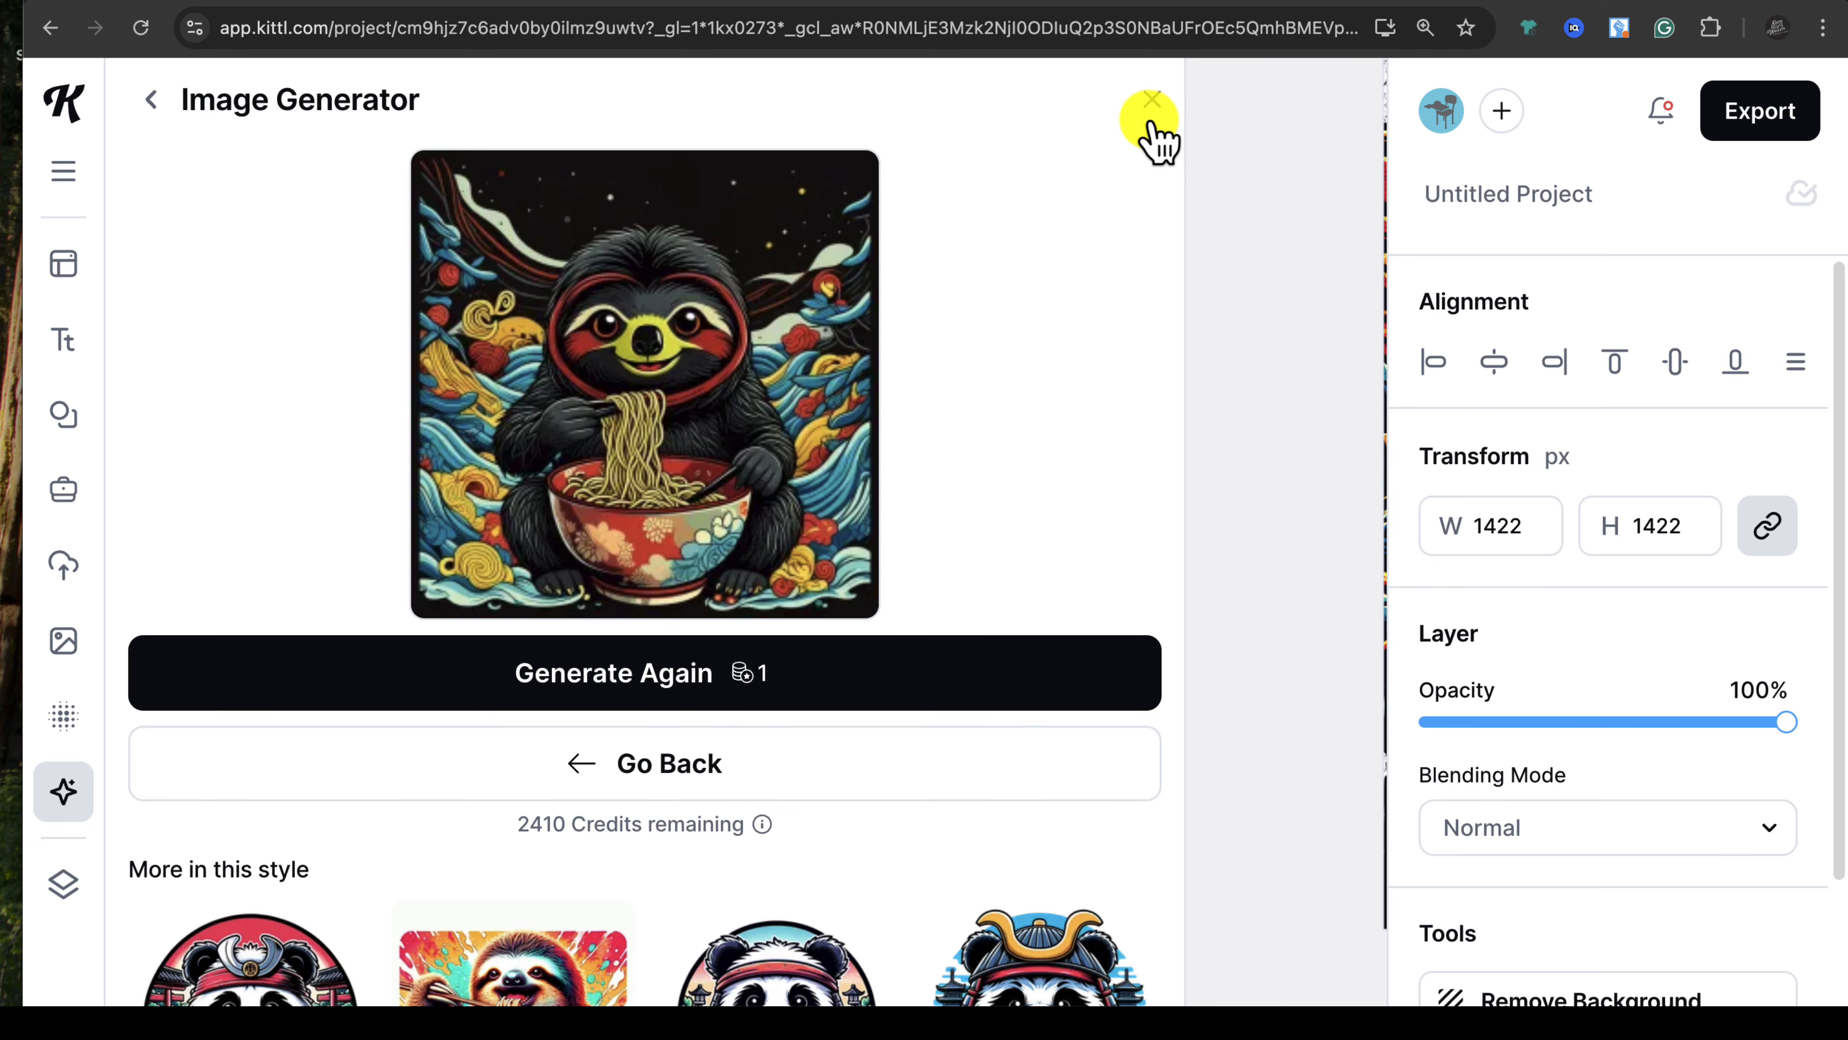
click(1151, 102)
Step: Shift the cat slightly right and enlarge the sloth to match the cat's size
click(944, 644)
drag(917, 629, 936, 634)
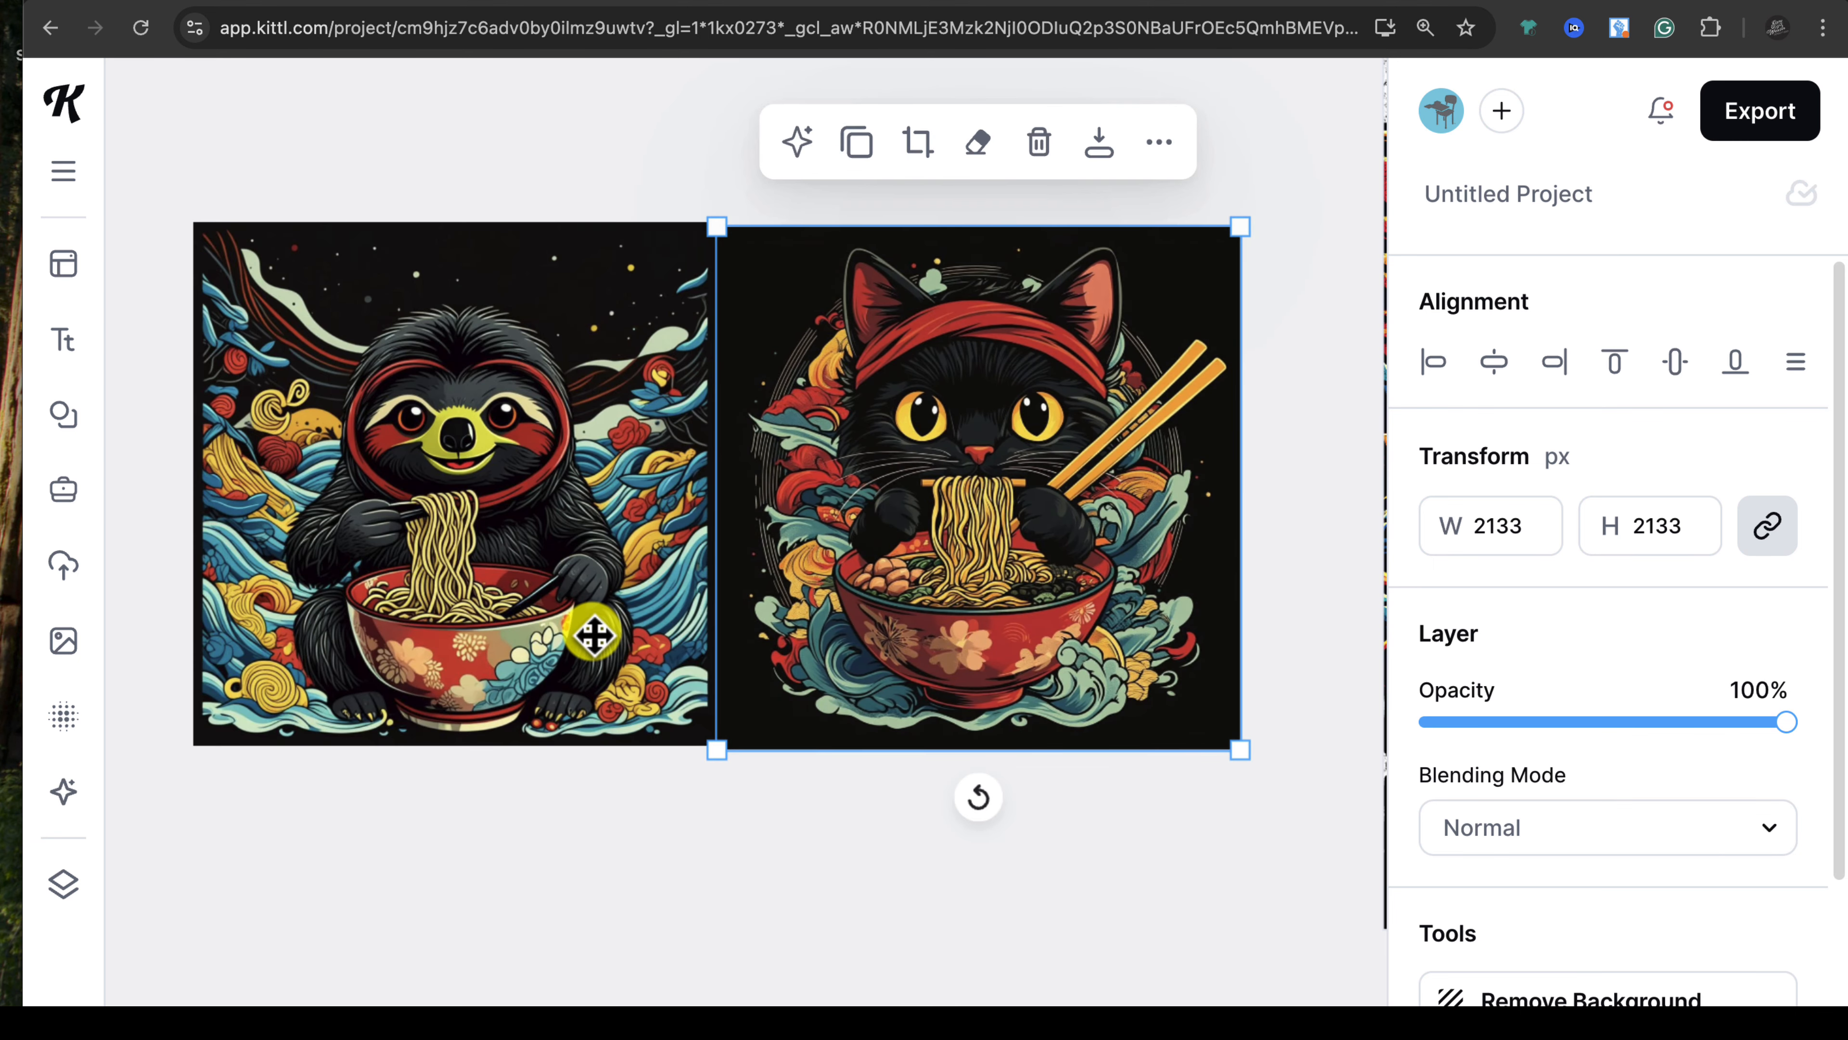
click(594, 636)
mouse_move(717, 759)
mouse_down()
mouse_move(713, 741)
mouse_move(734, 762)
mouse_up()
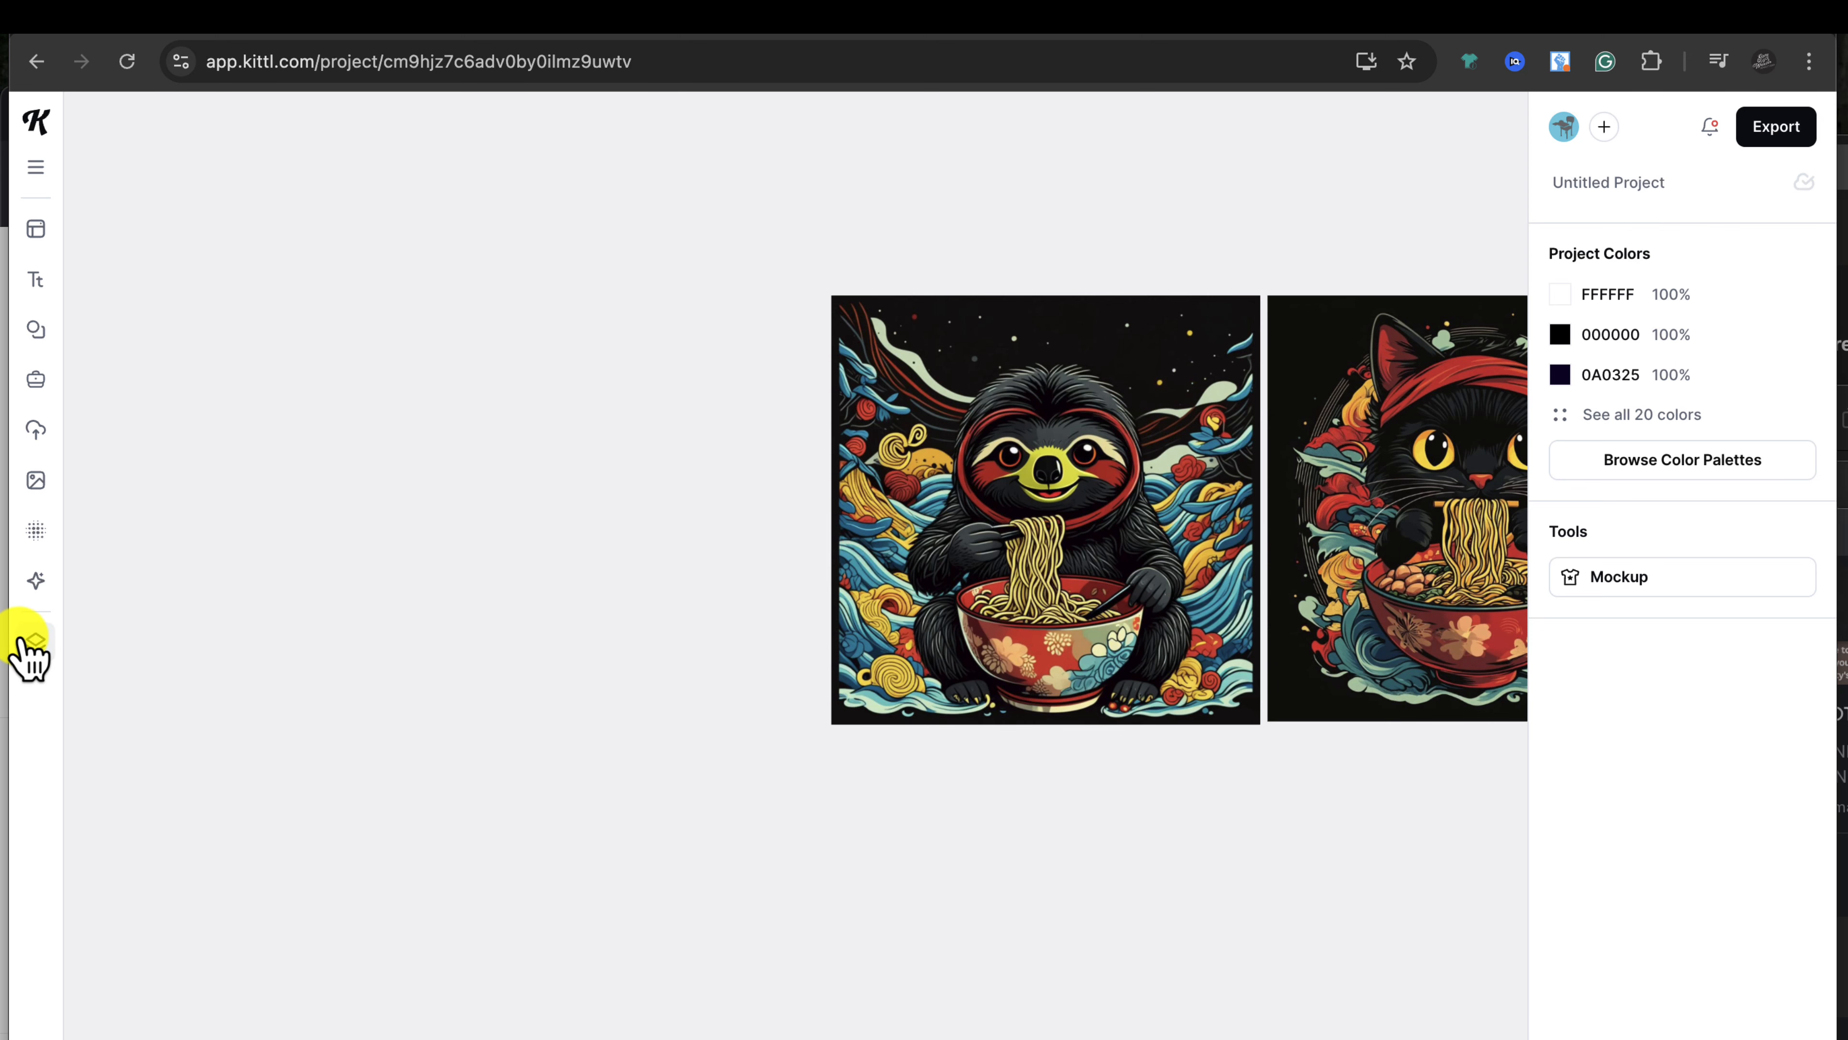
Step: Open the Design Generator with T-shirt as the design type and focus the 'For a...' field
click(35, 580)
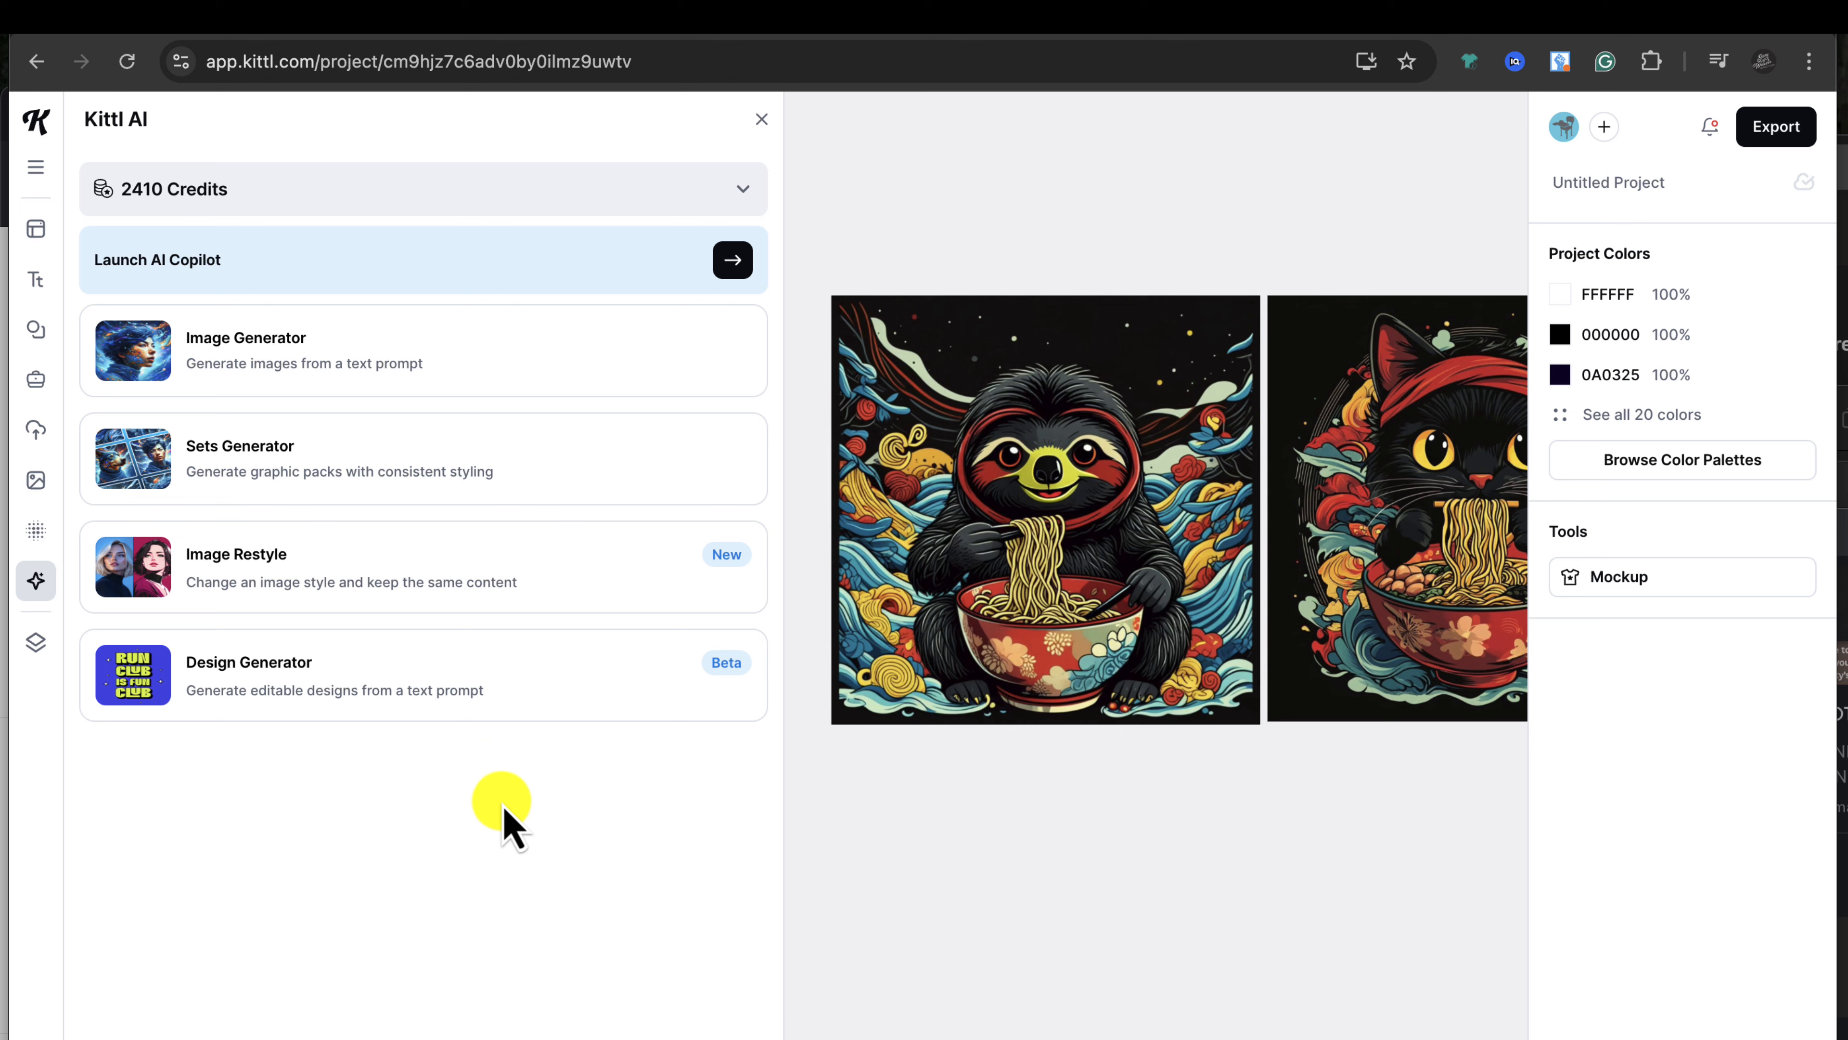
click(402, 692)
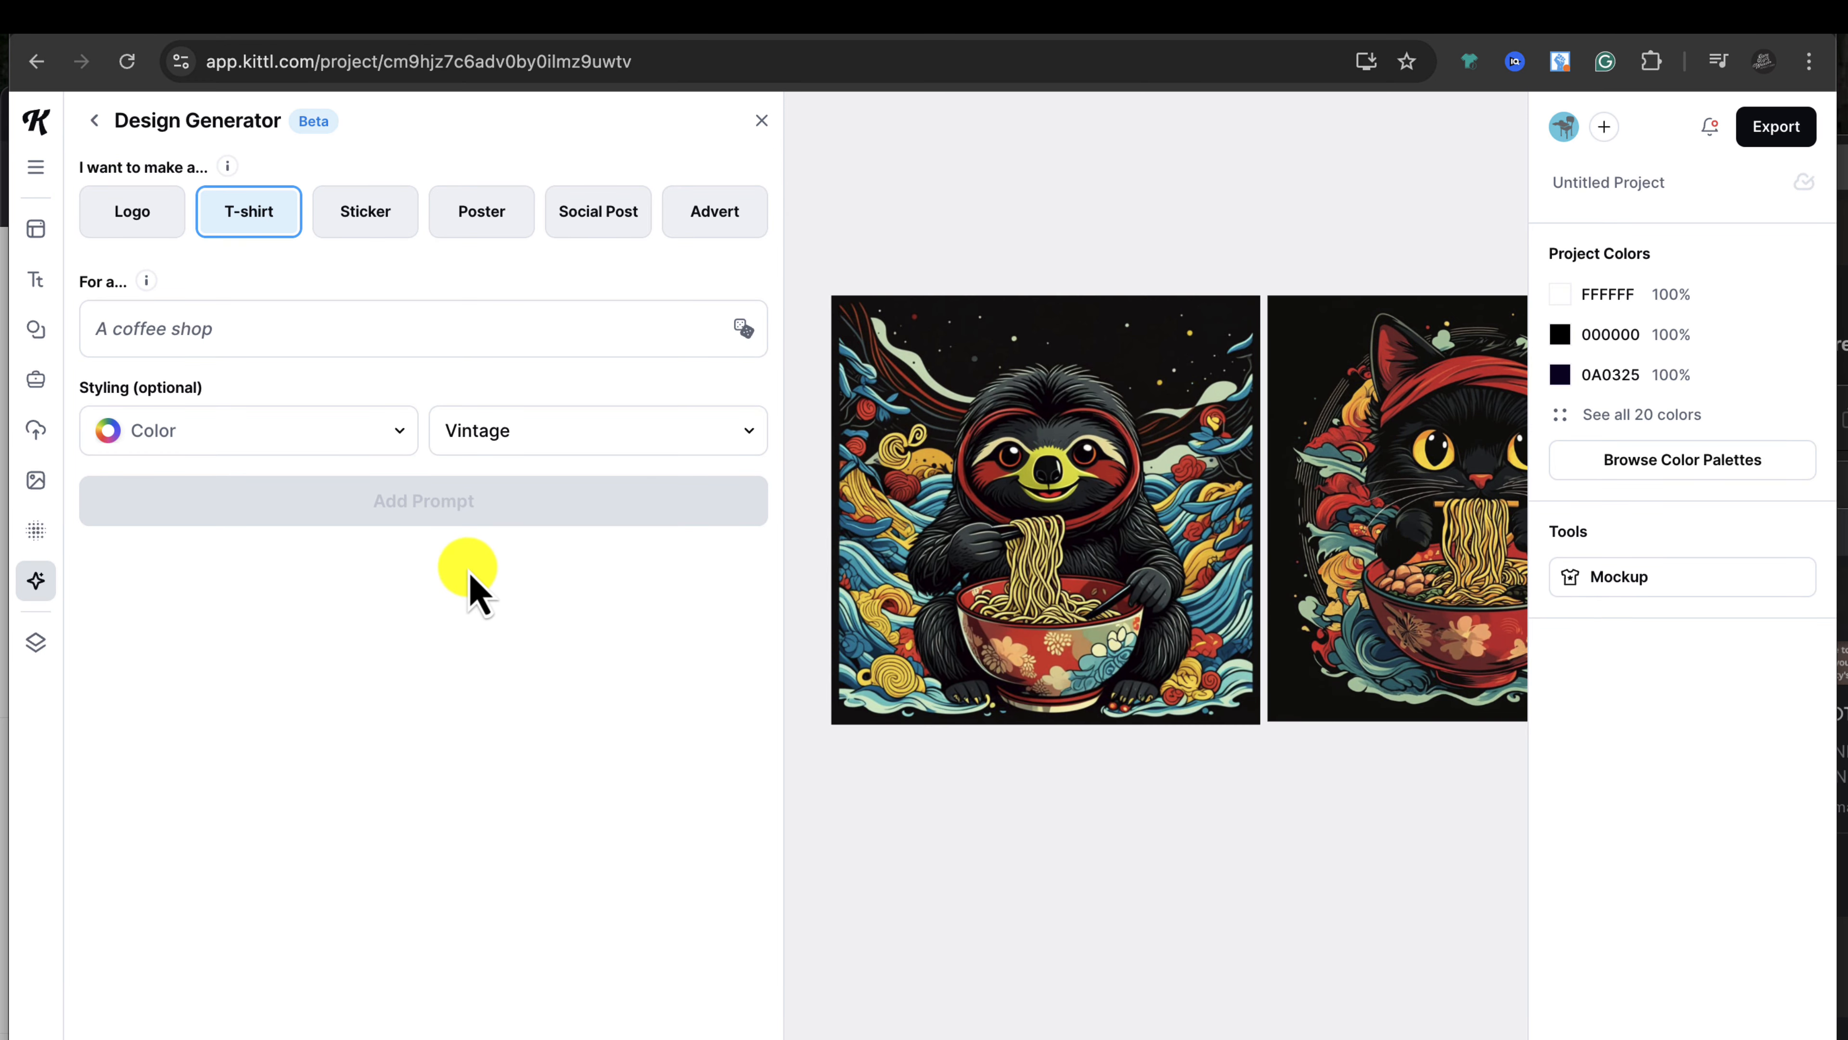
click(378, 335)
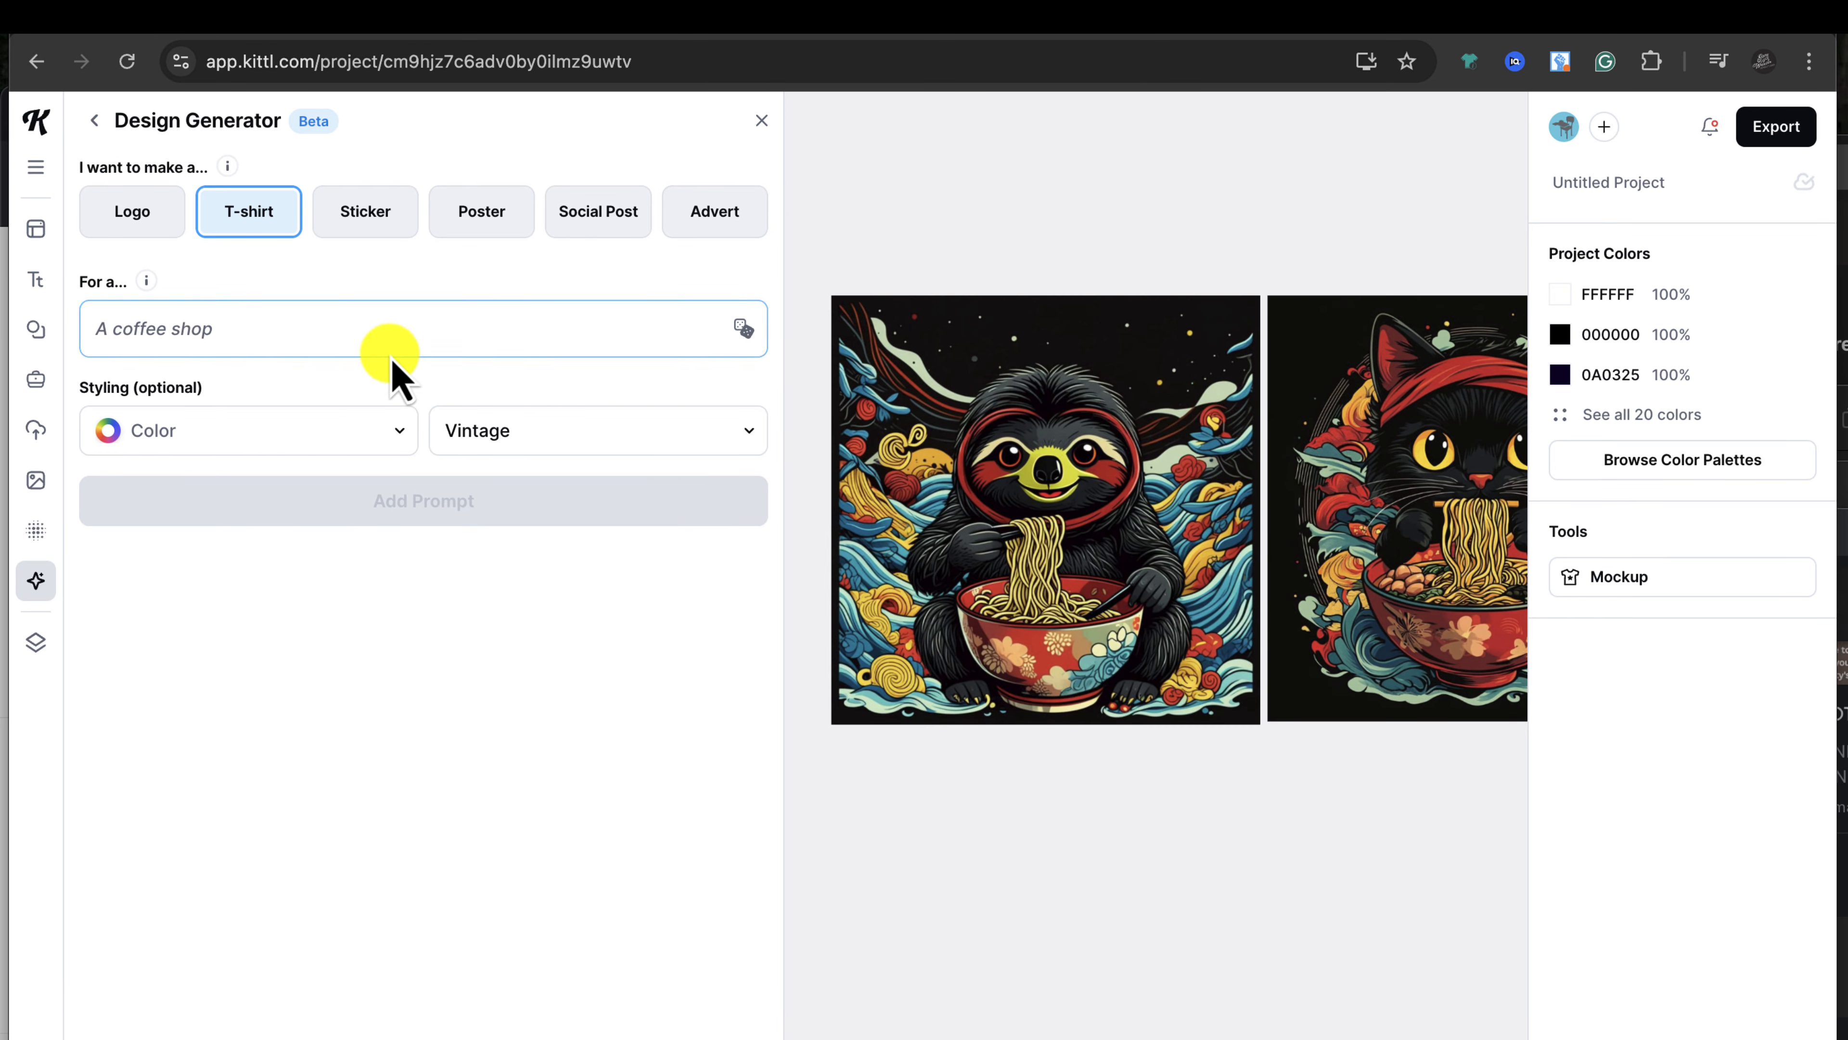
click(371, 334)
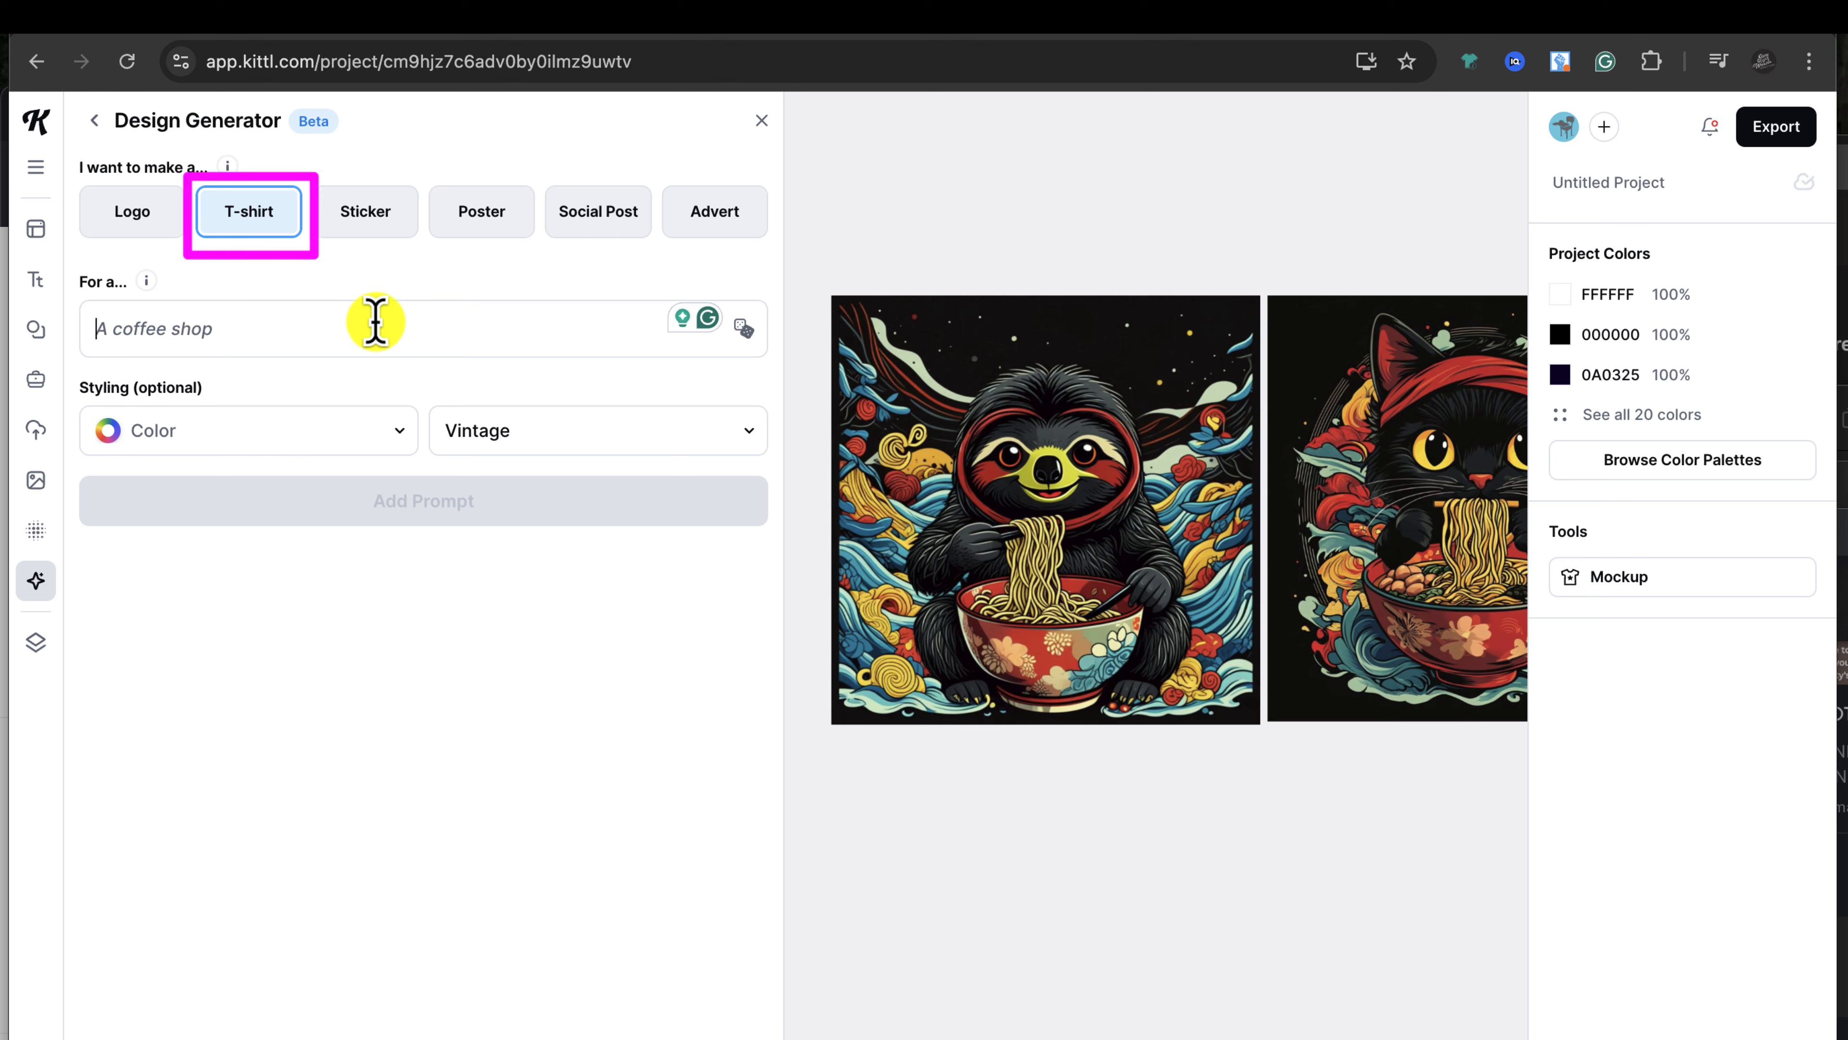
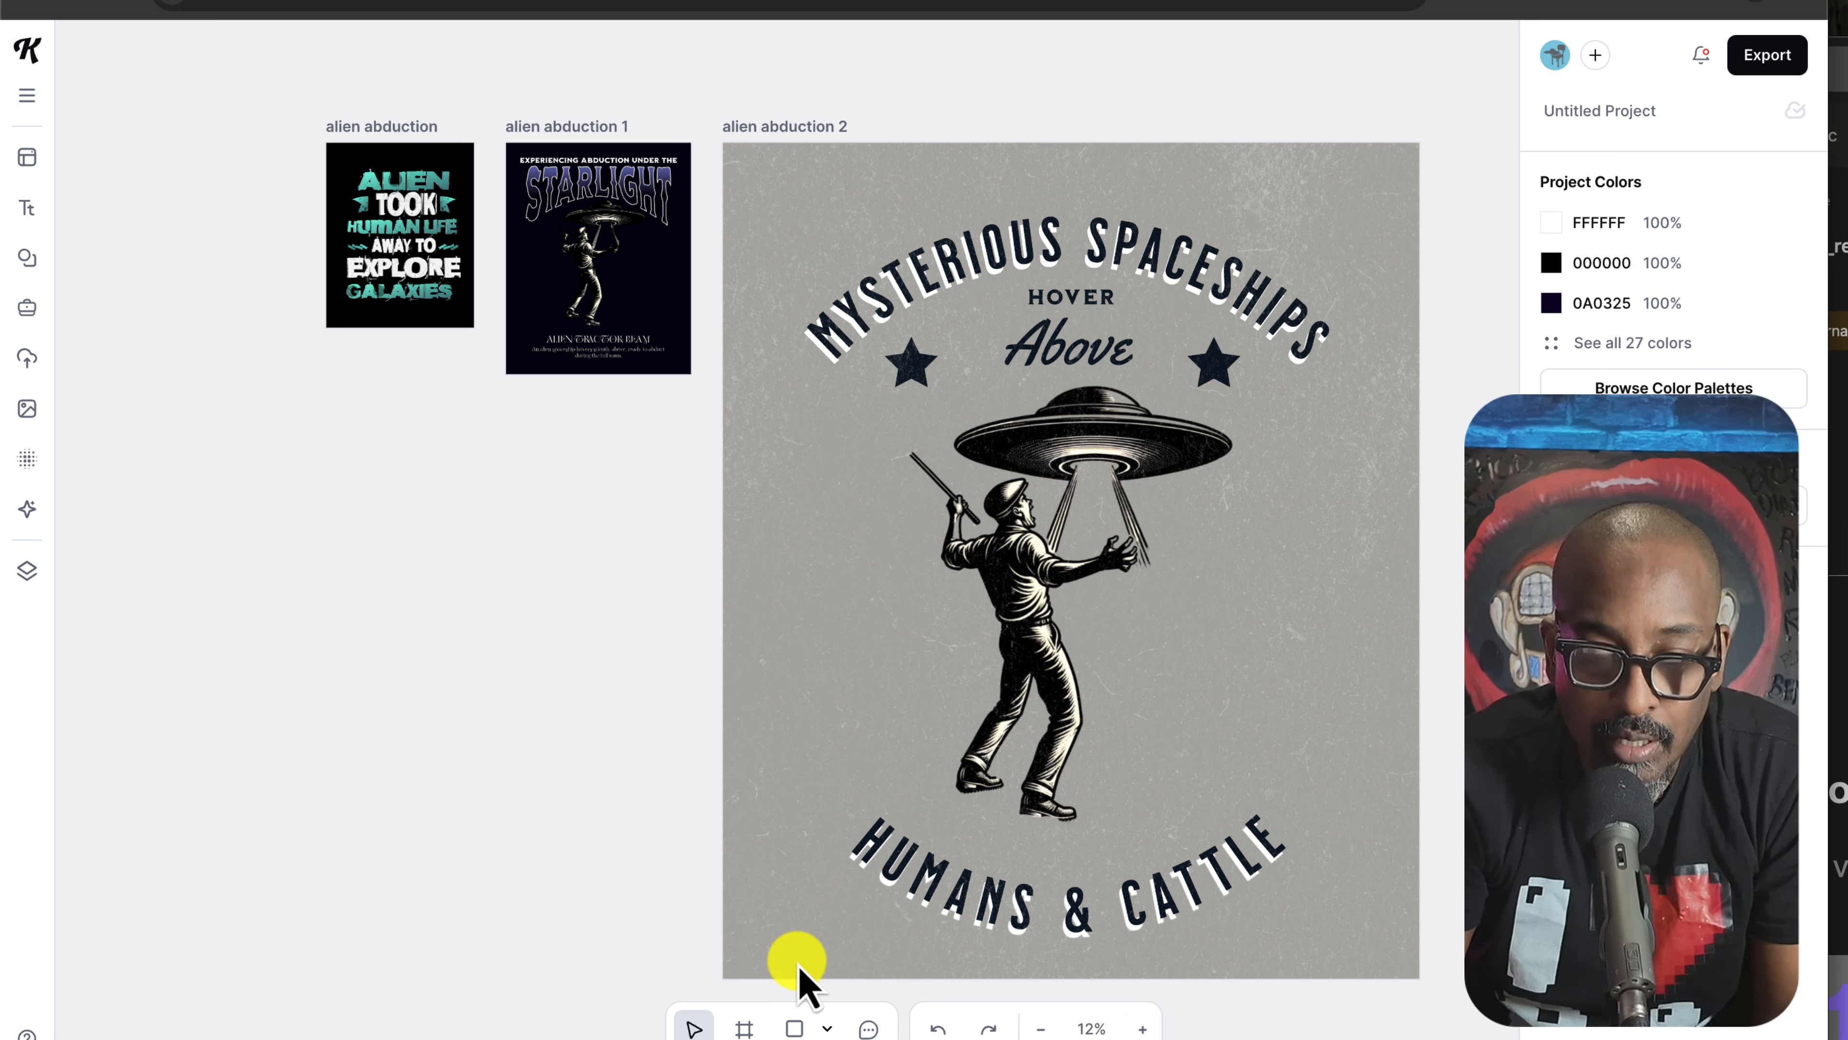
Step: Zoom in on the alien abduction 1 design and retype its STARLIGHT headline
click(1141, 1029)
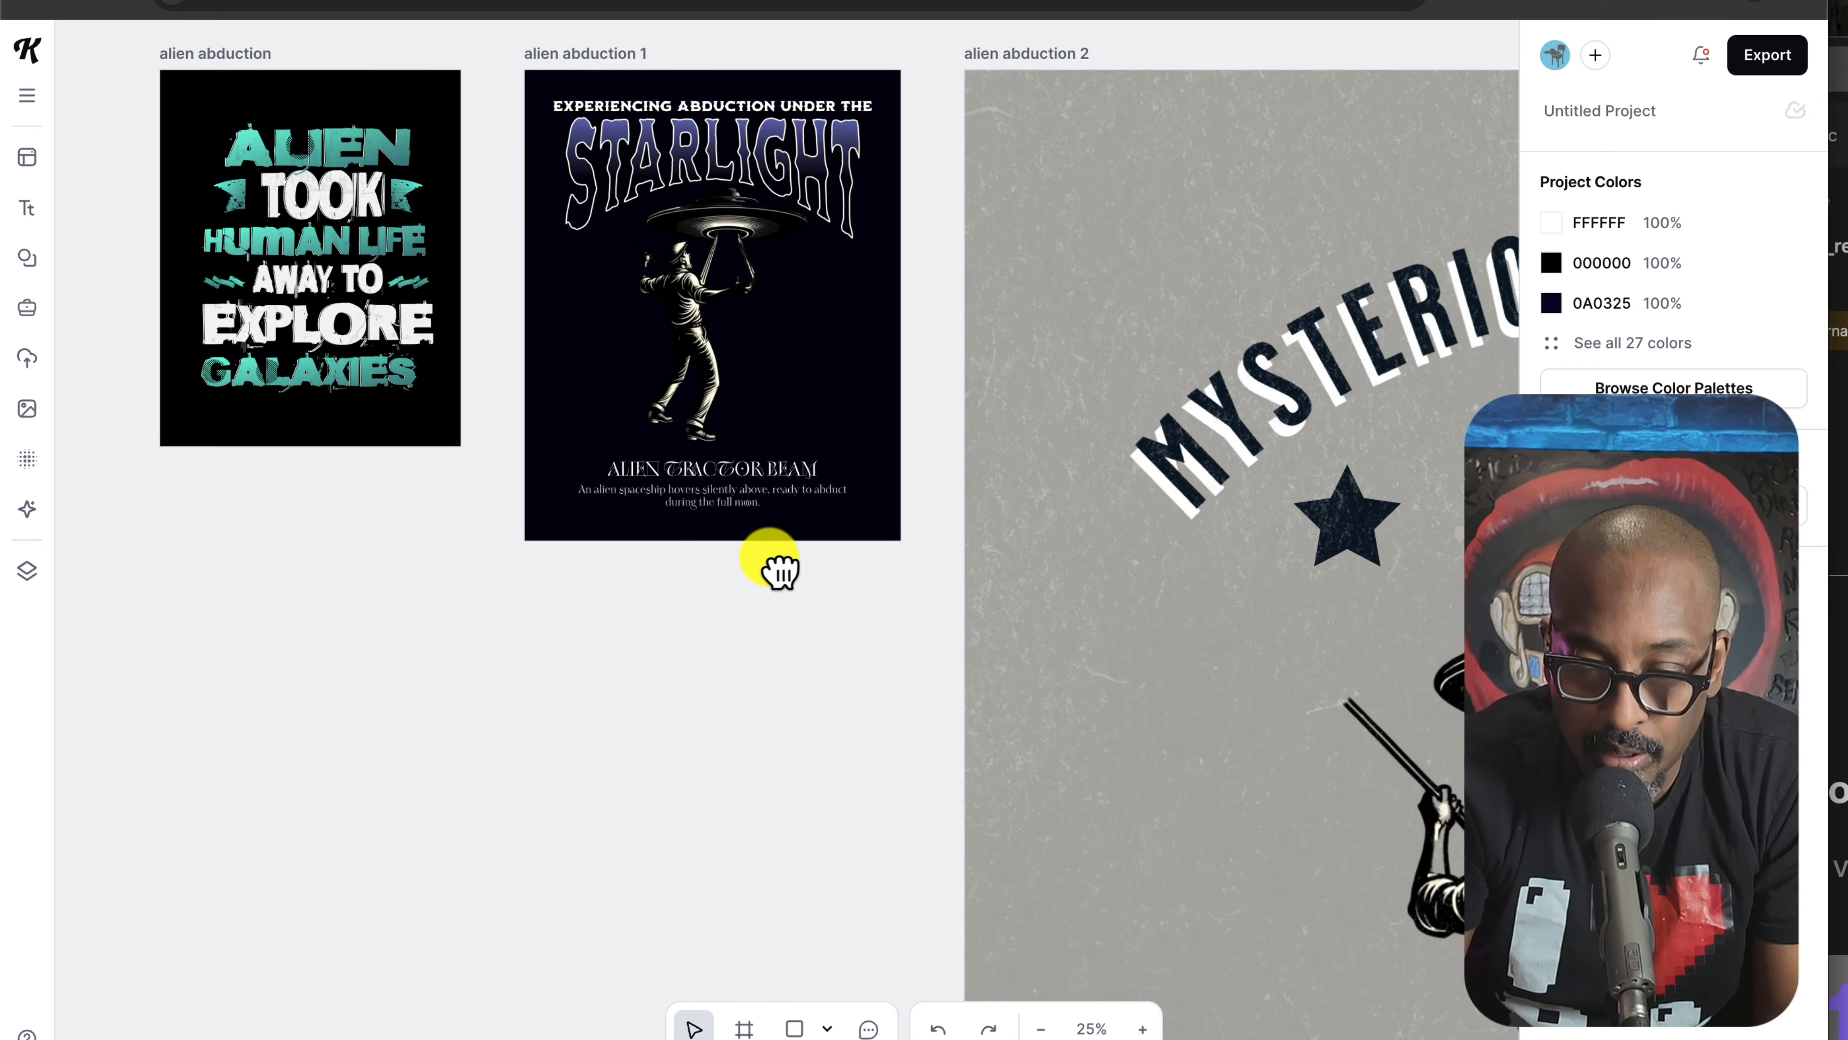
drag(771, 565, 837, 666)
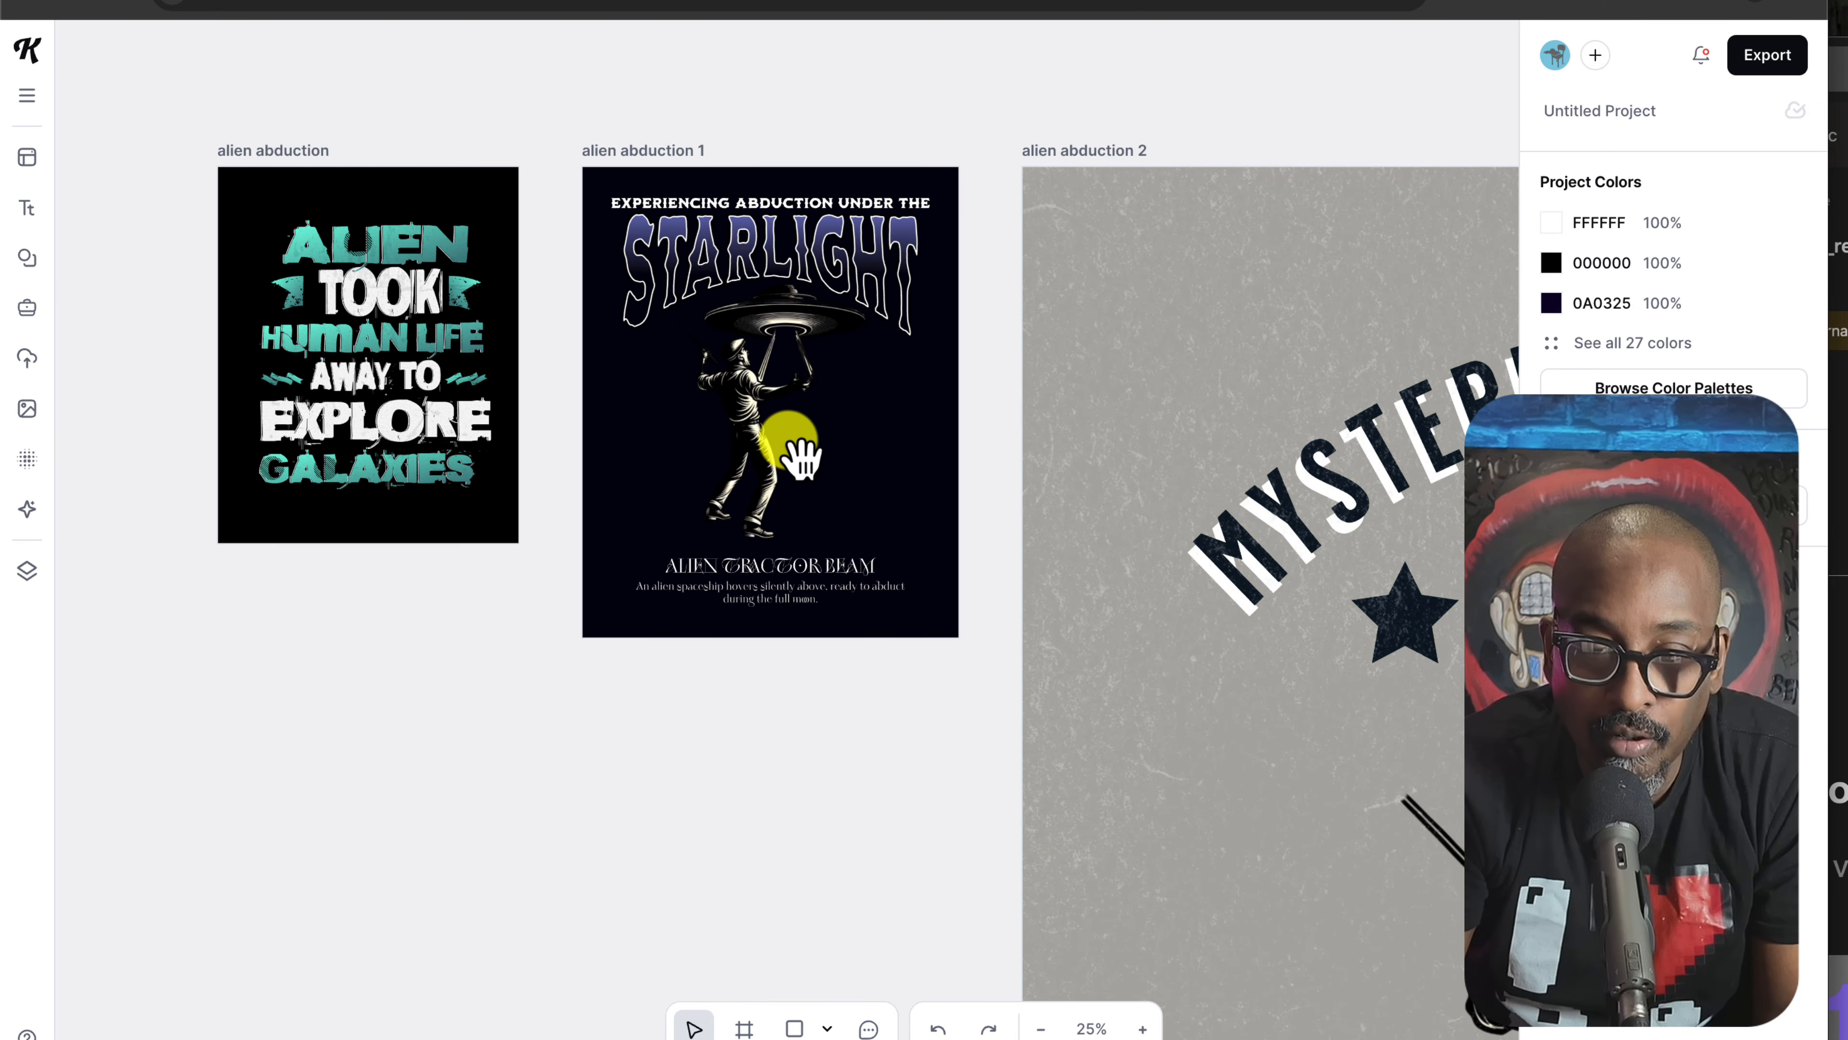
drag(801, 455, 818, 575)
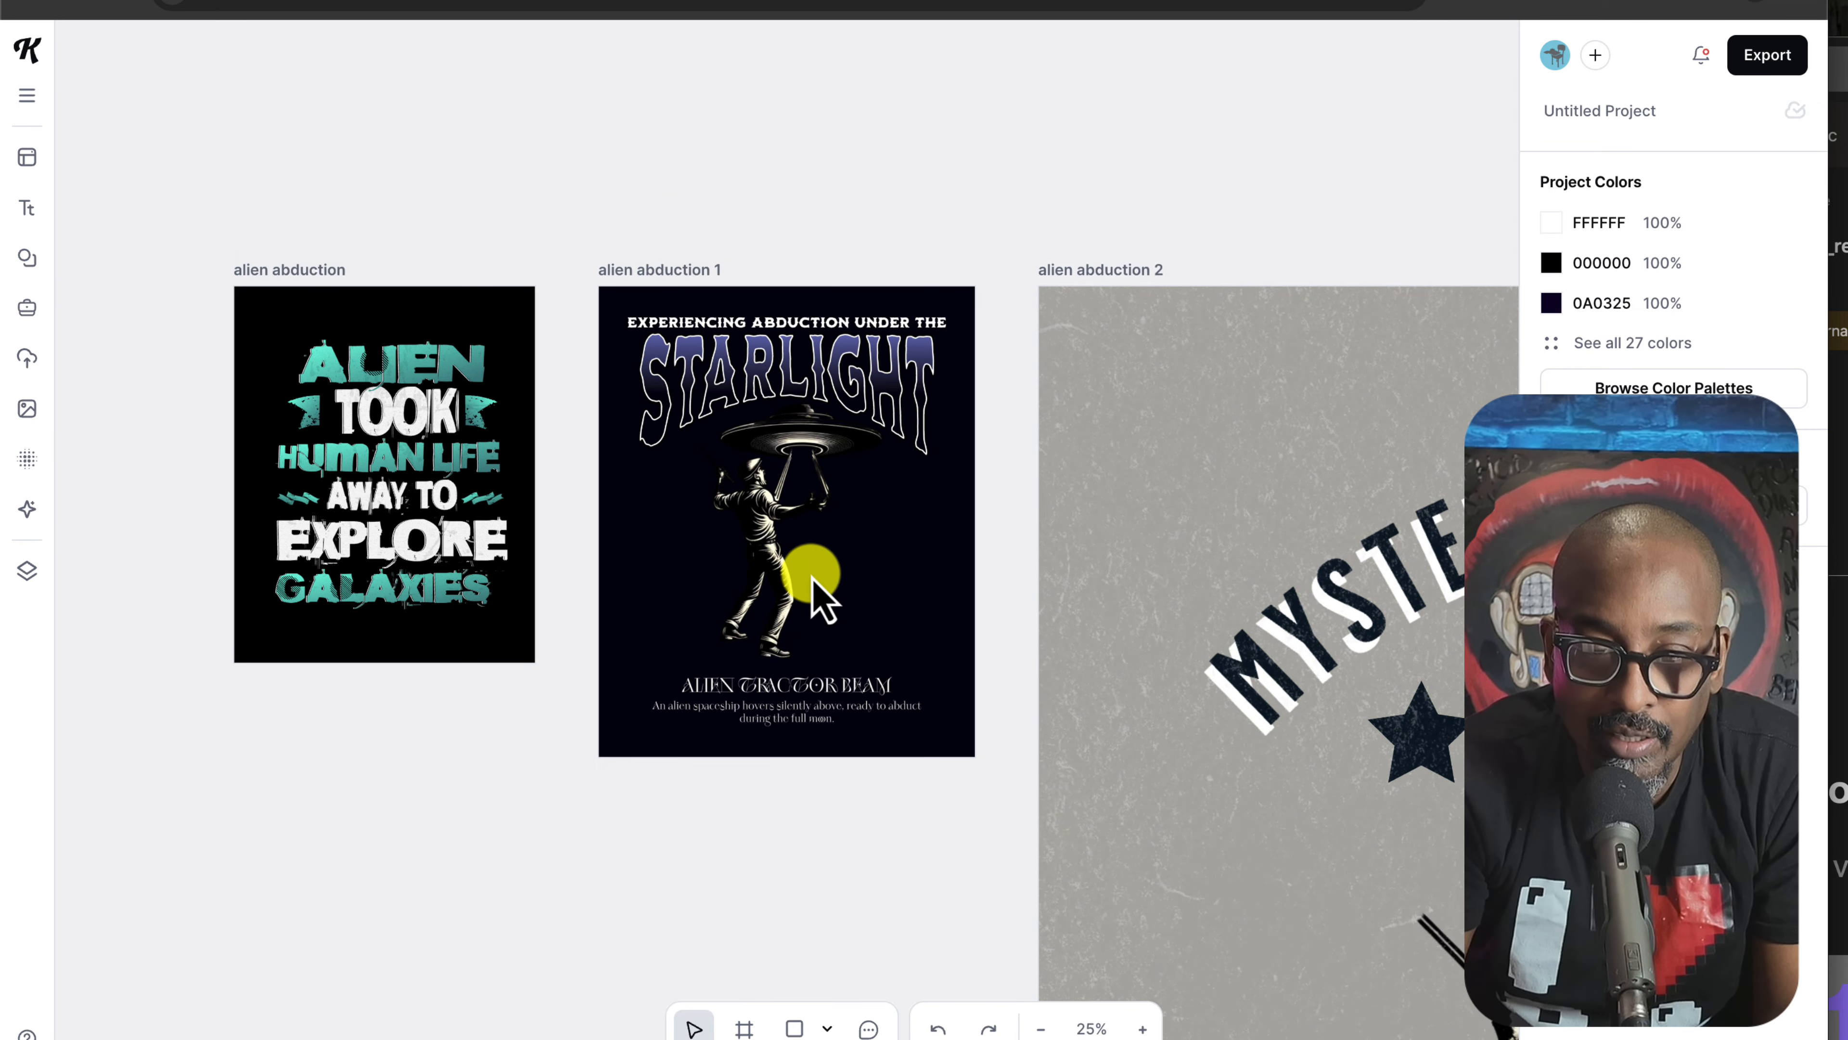
click(1144, 1028)
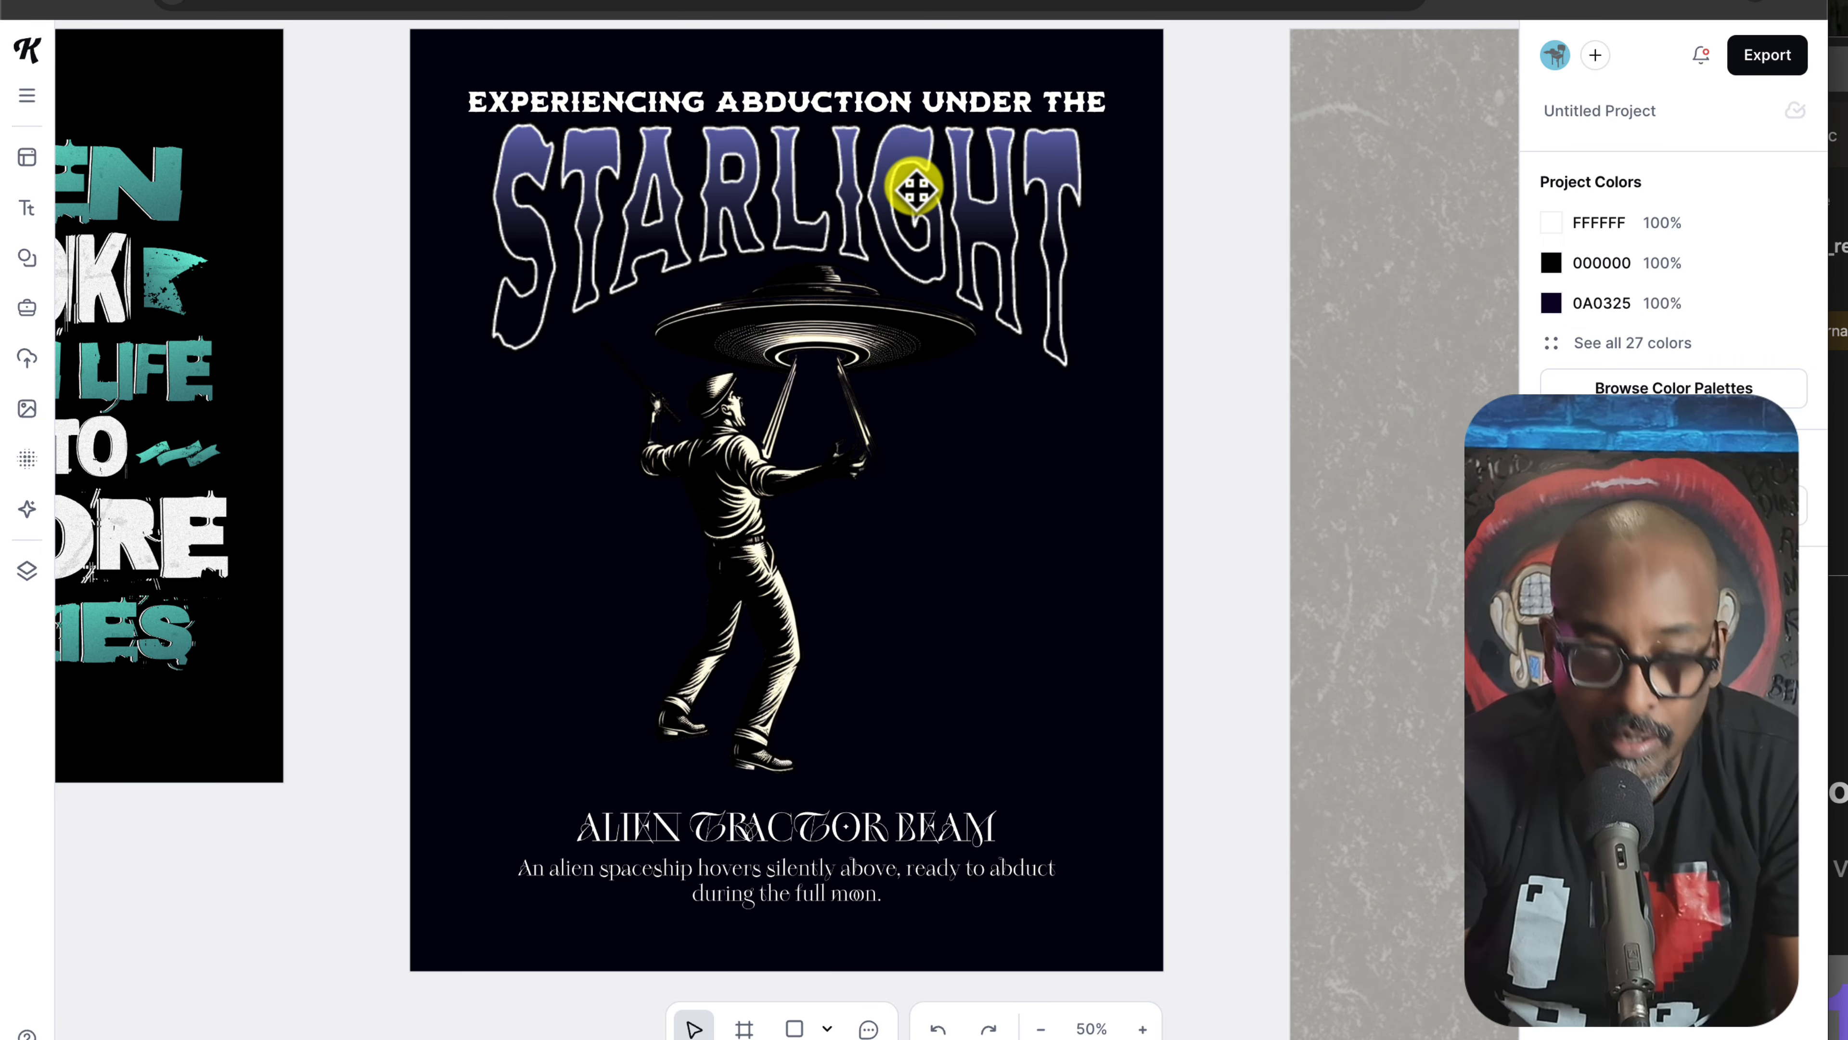
click(932, 217)
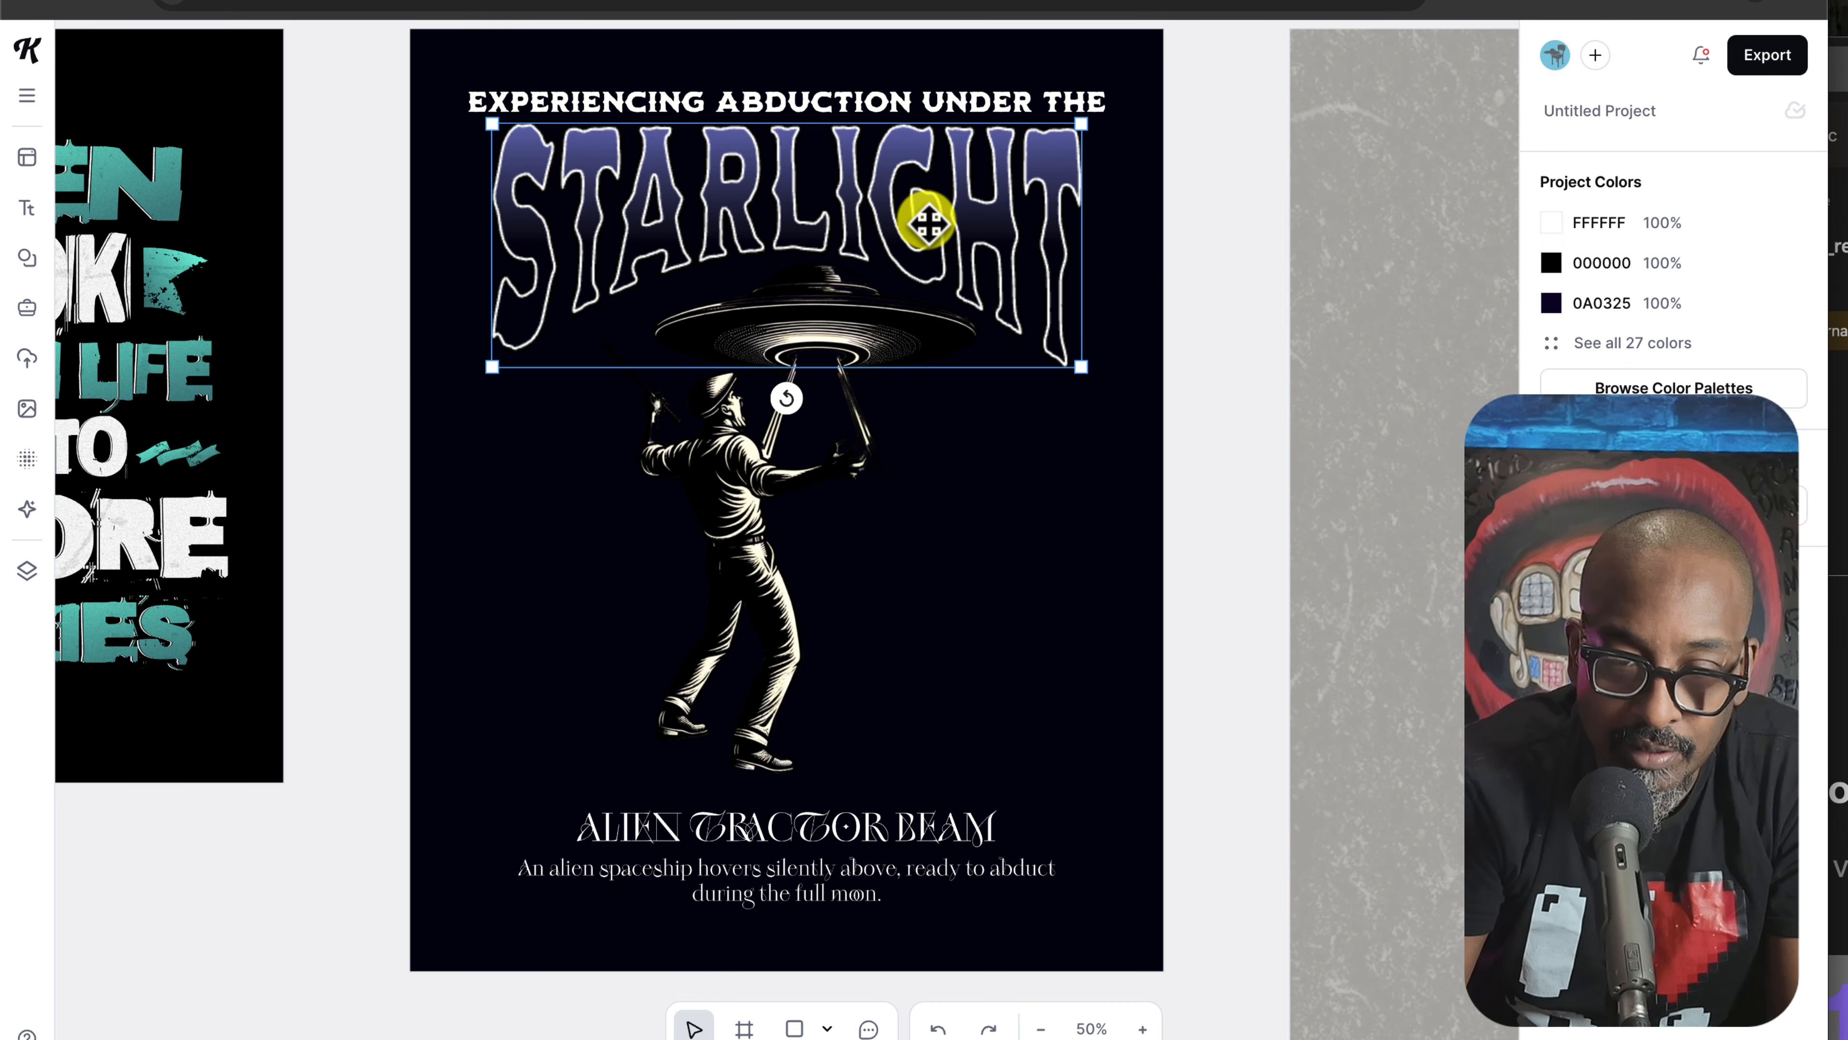
double_click(931, 218)
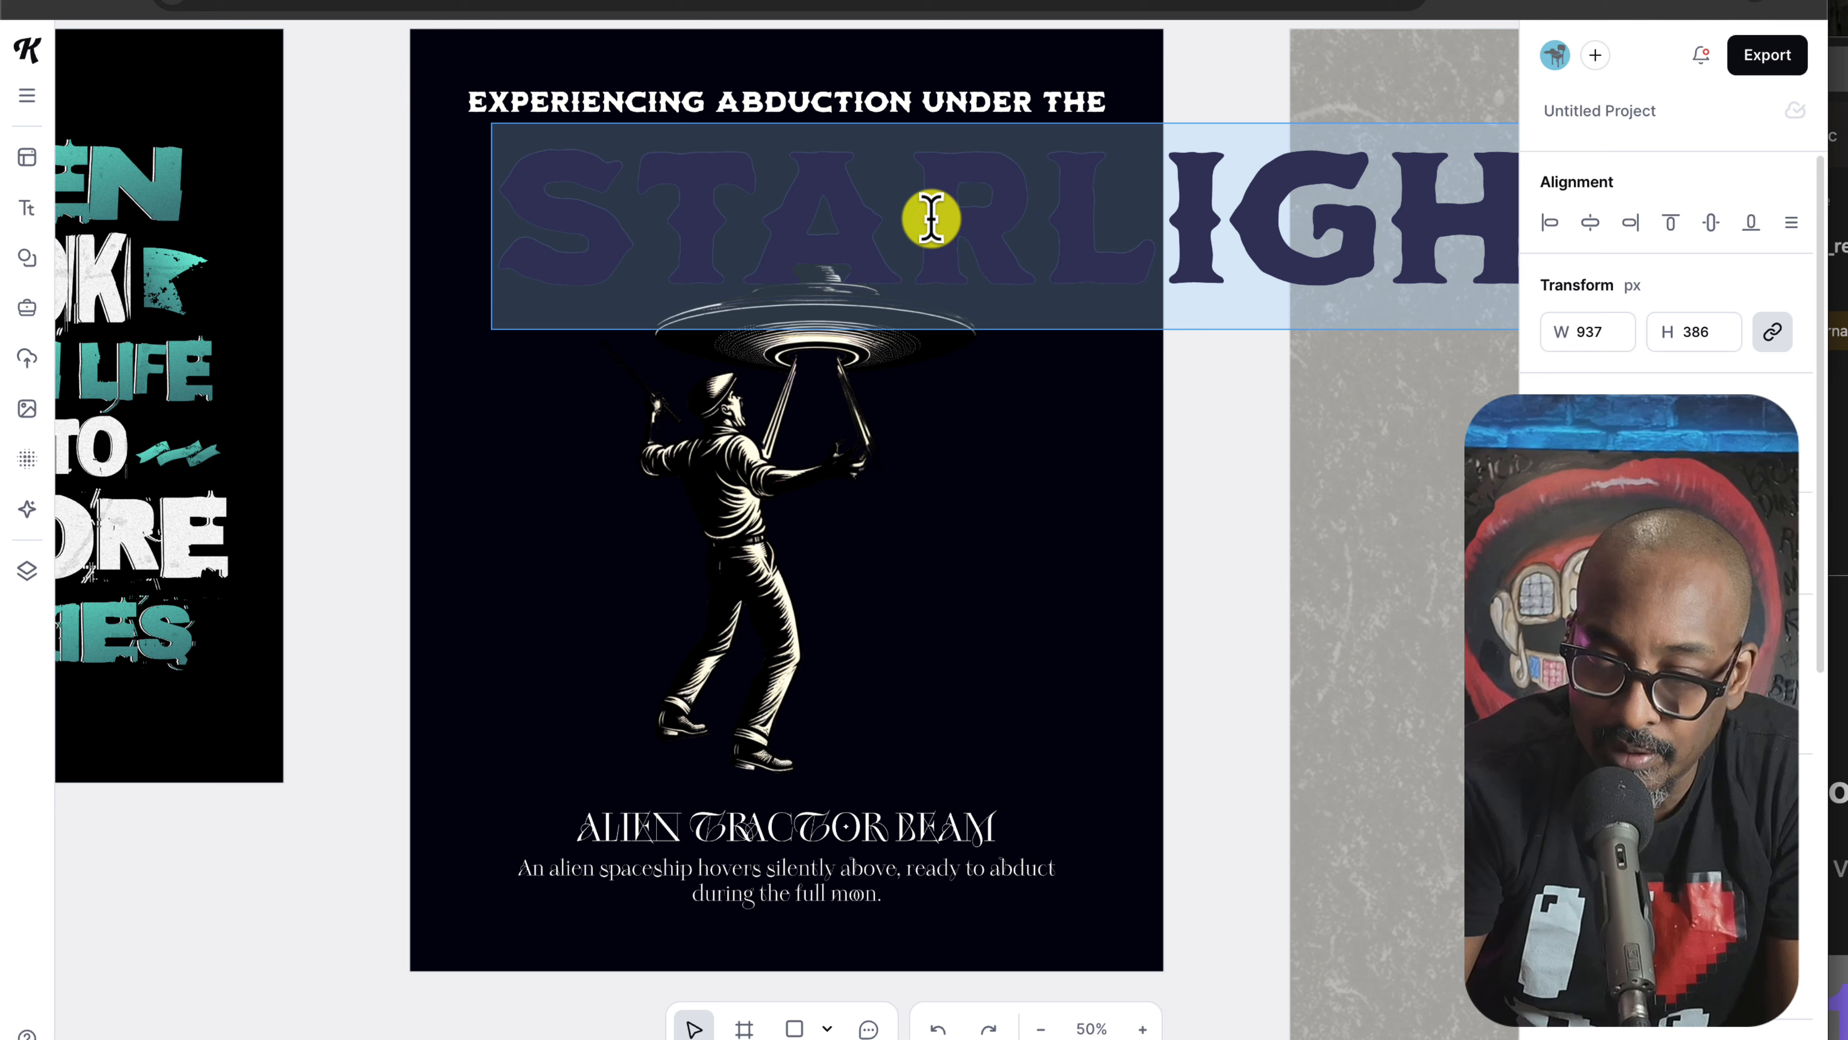
text(GO)
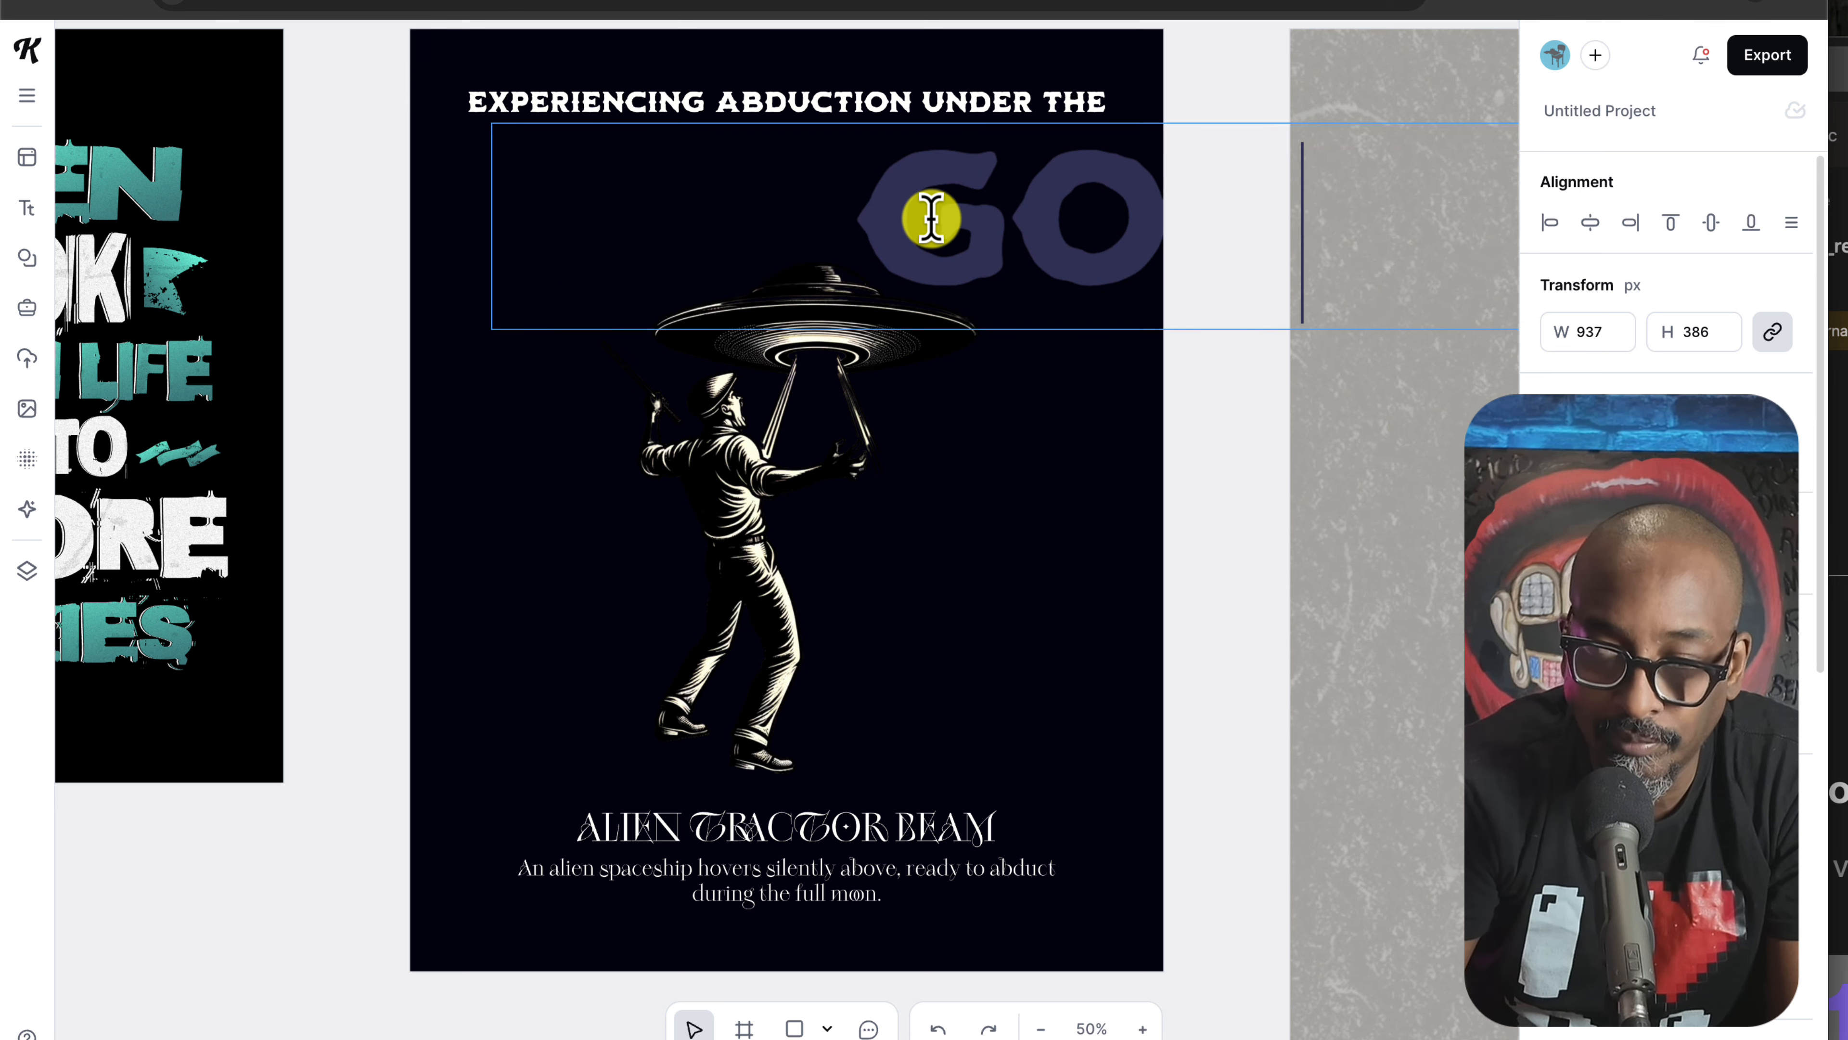
text(L YO)
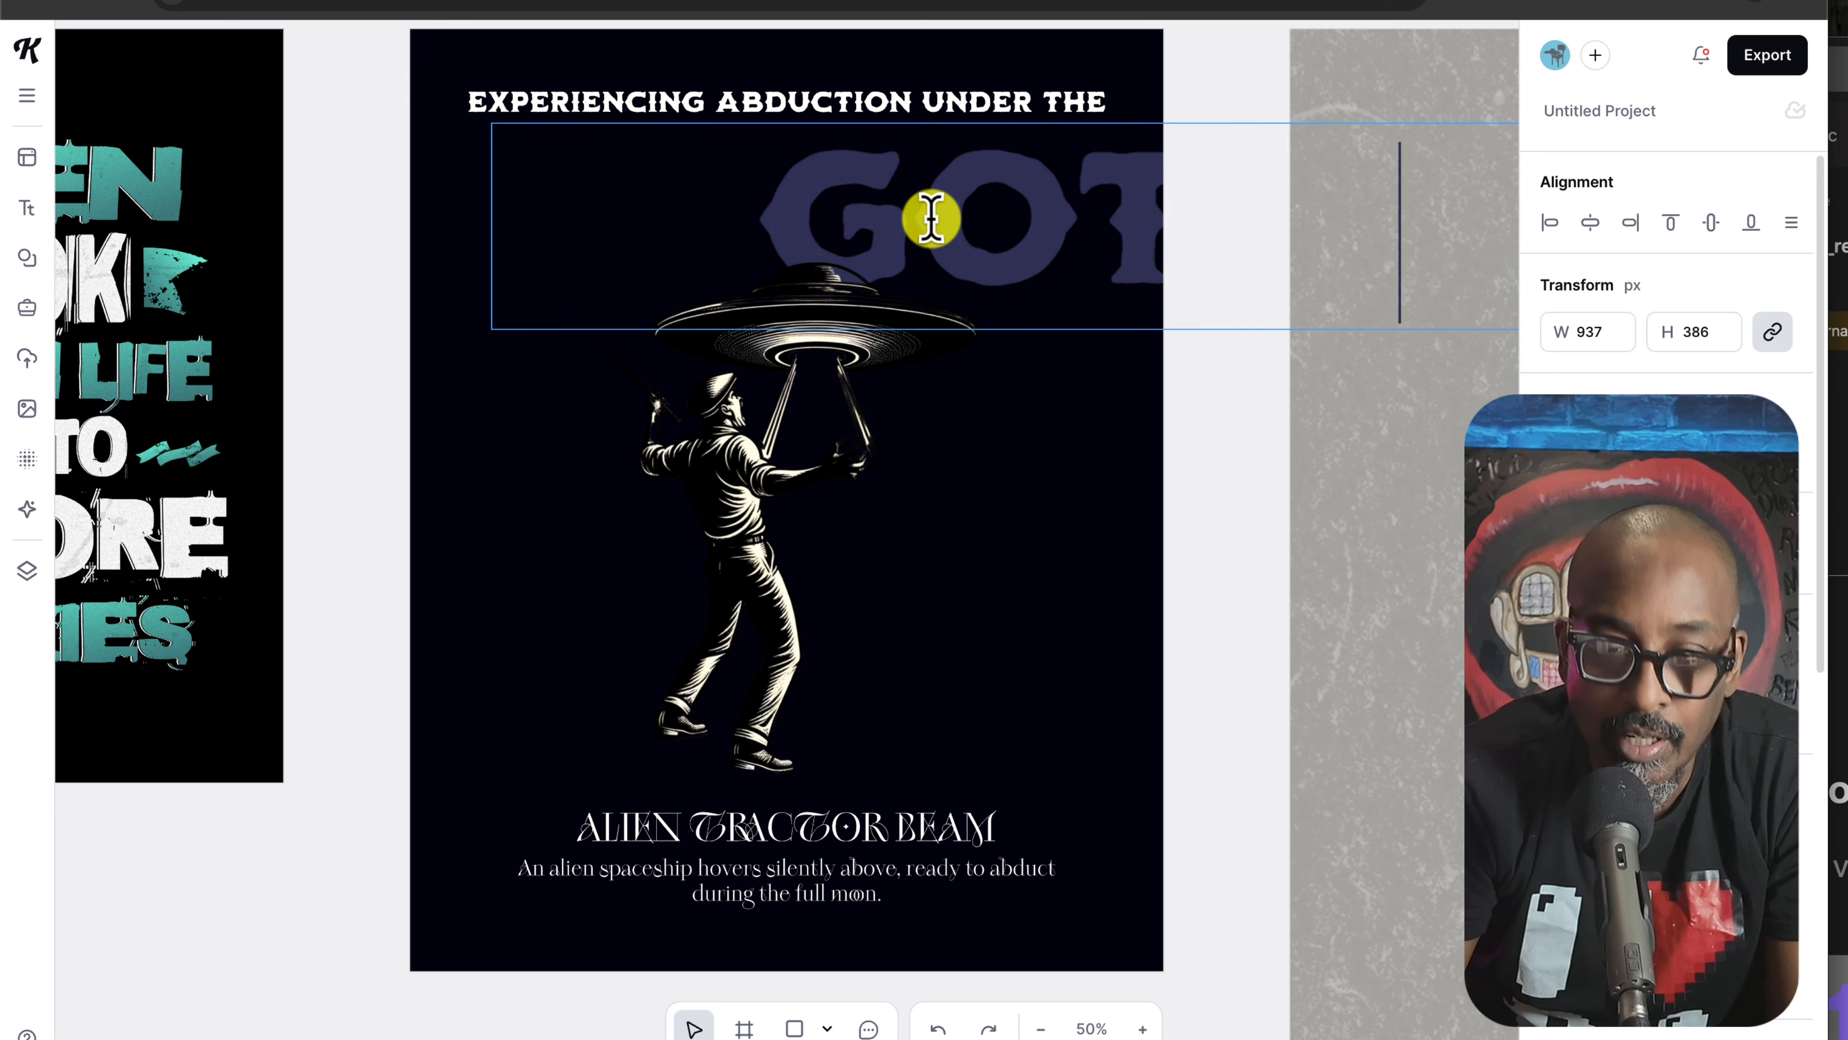
text(U)
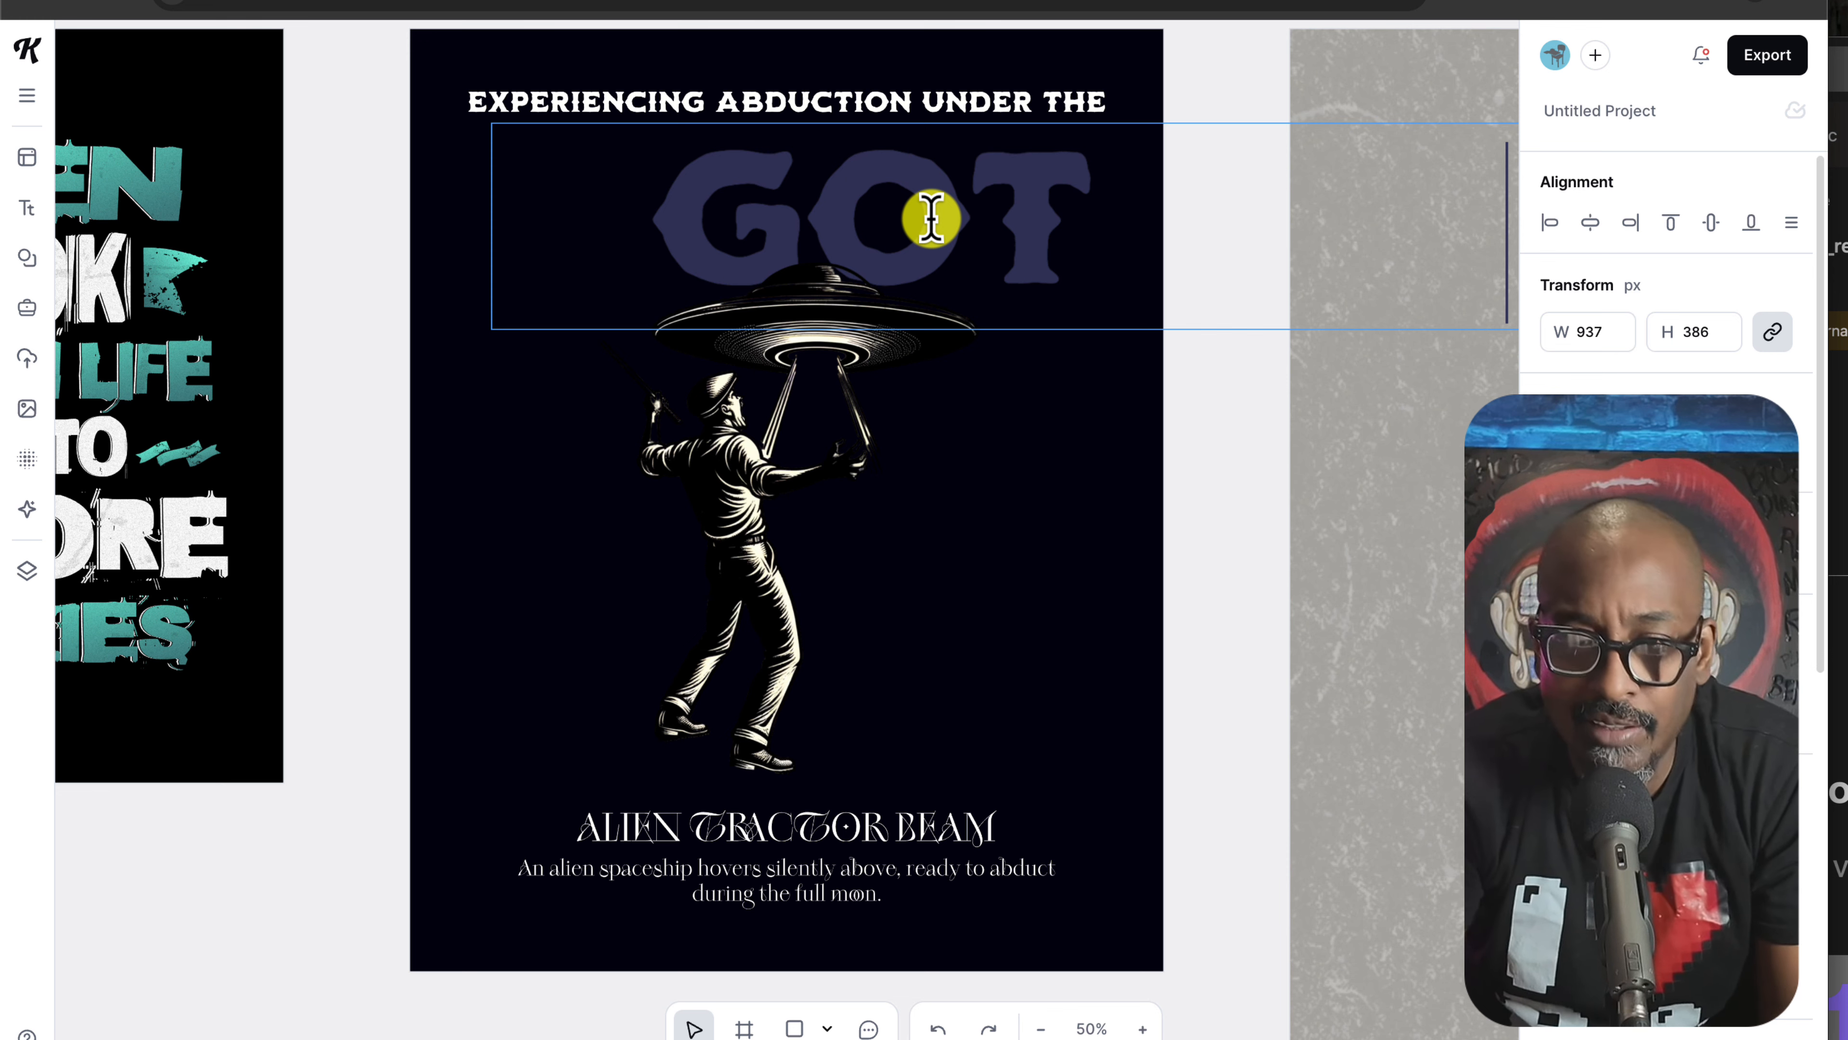
key(Escape)
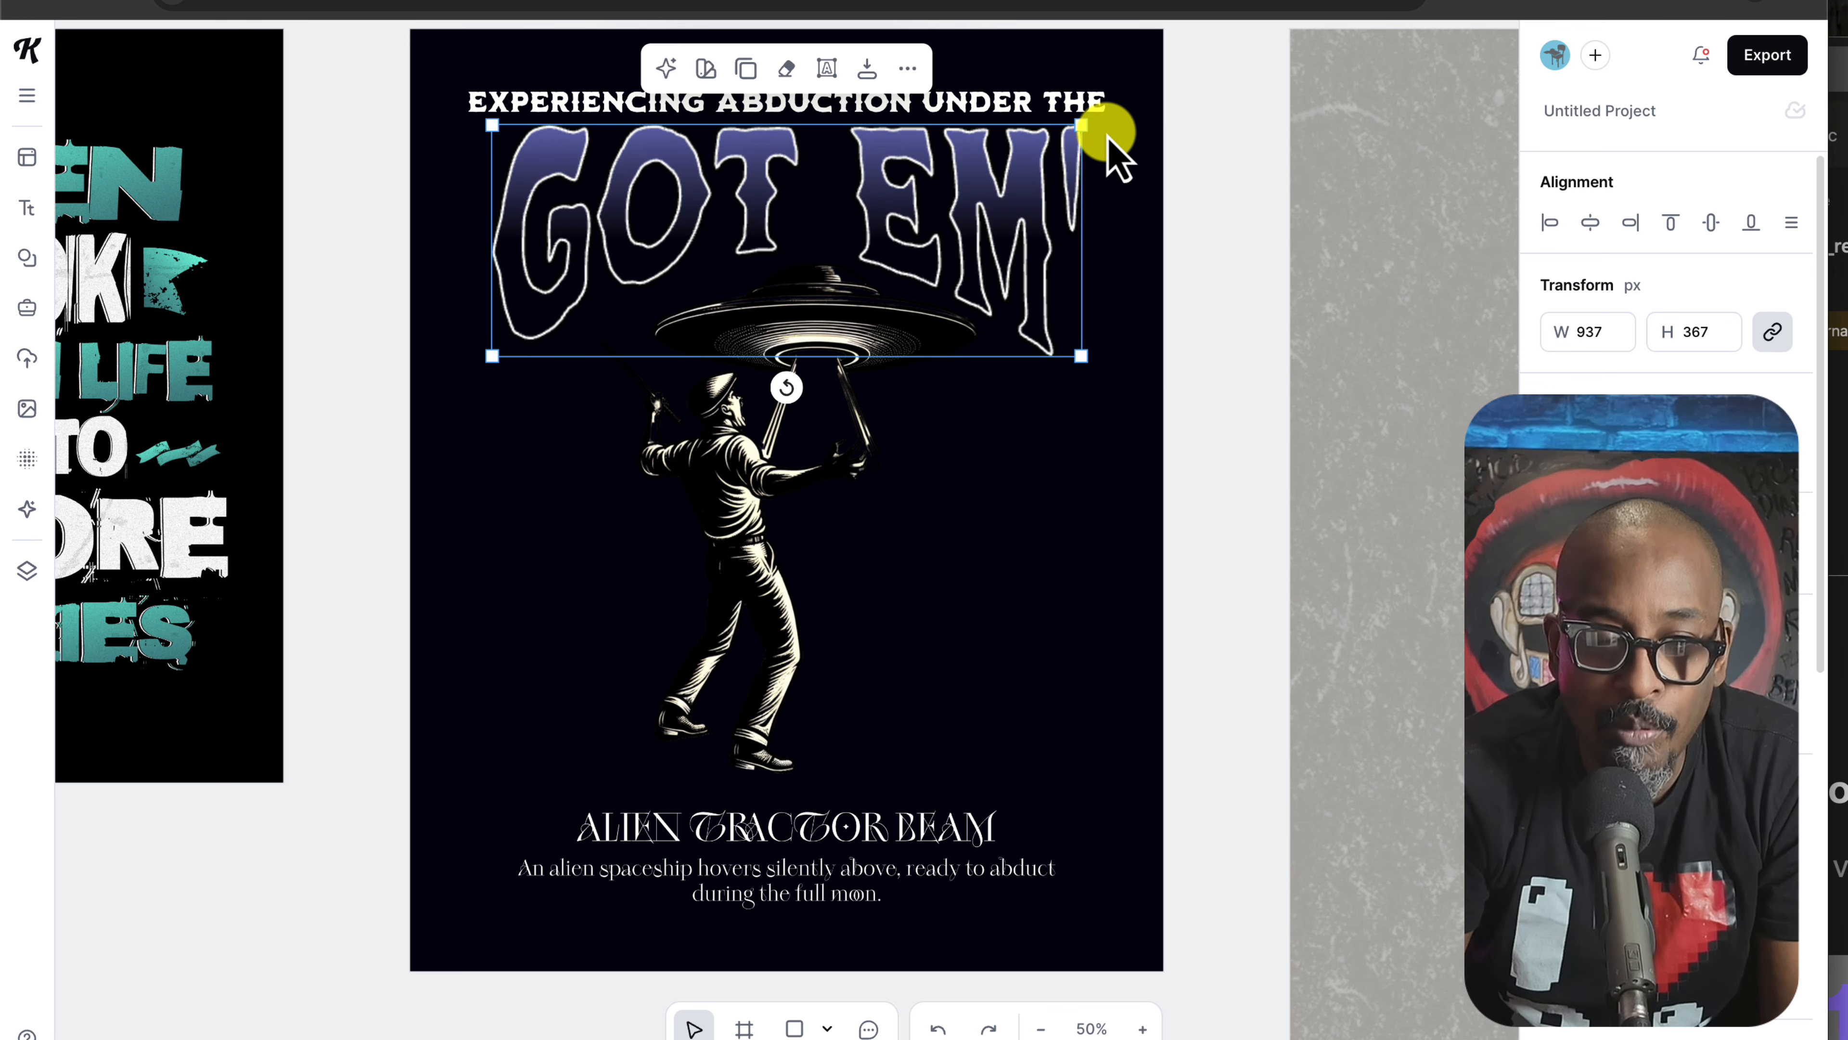
Step: Fix the headline text so it reads GOT 'EM, adding the apostrophe before EM
double_click(1075, 176)
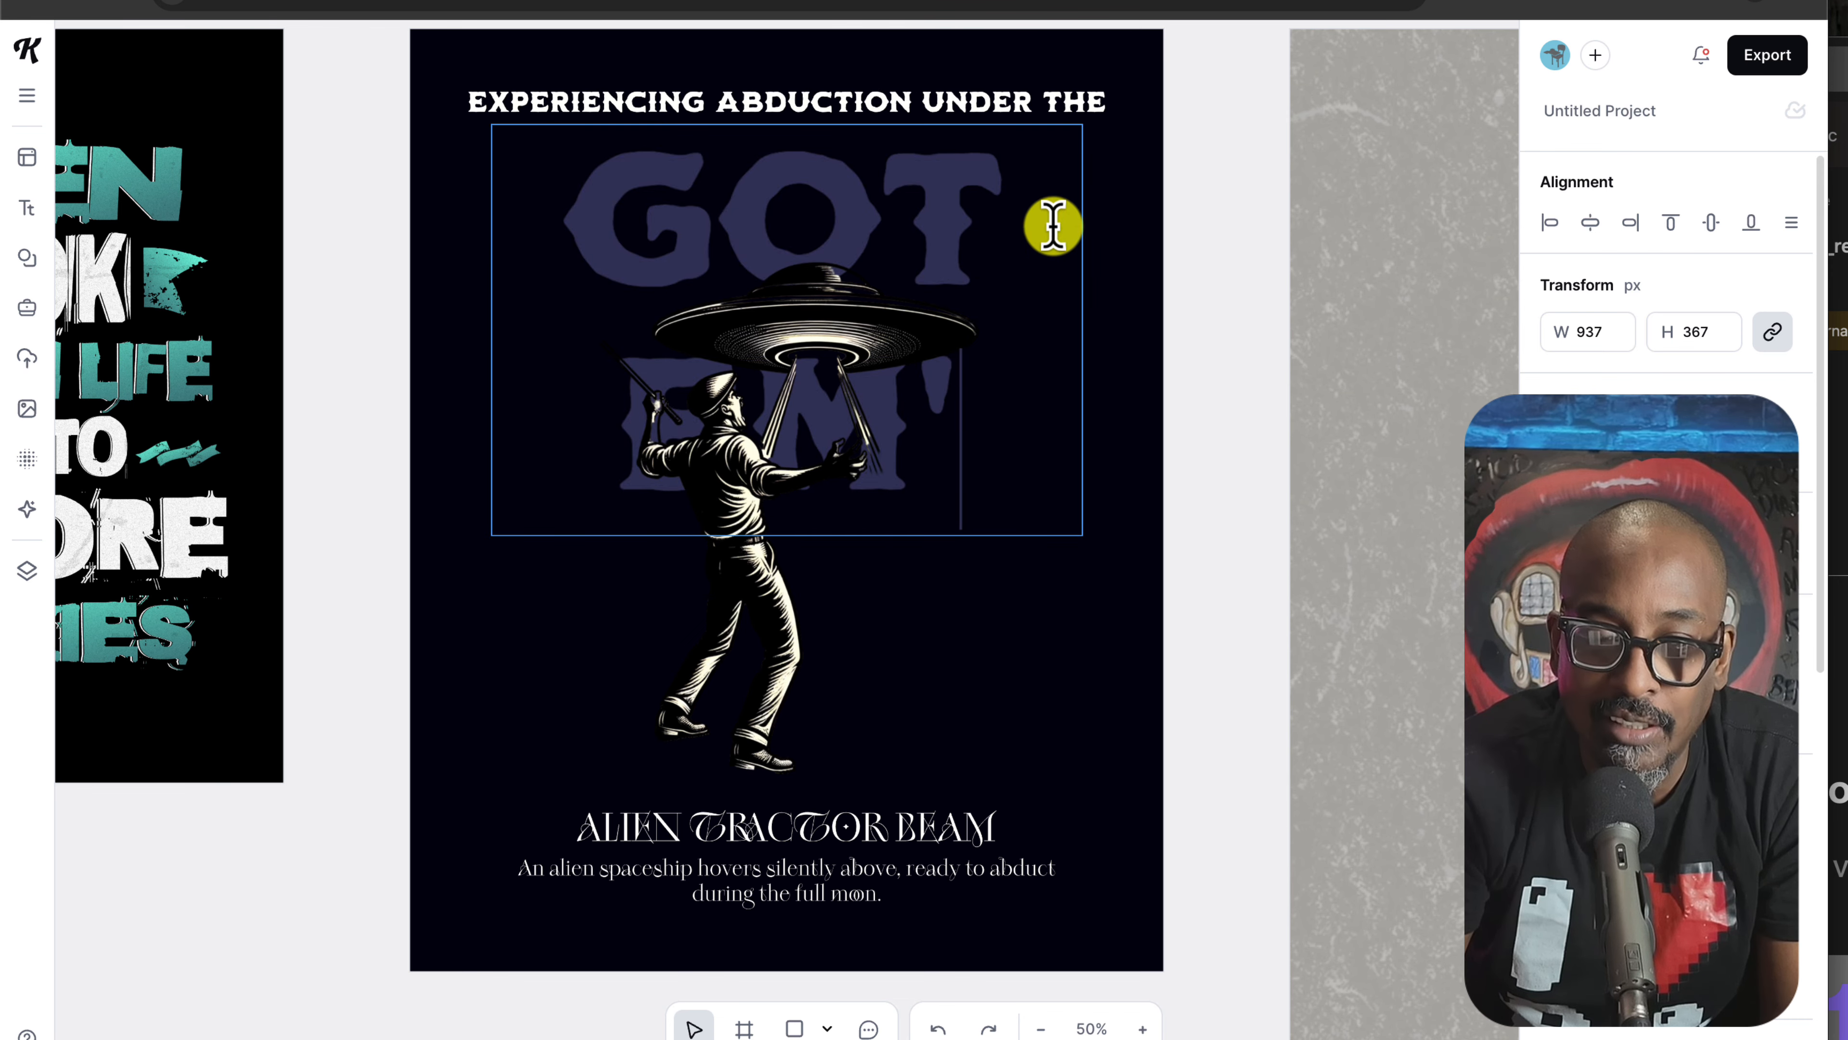
key(Escape)
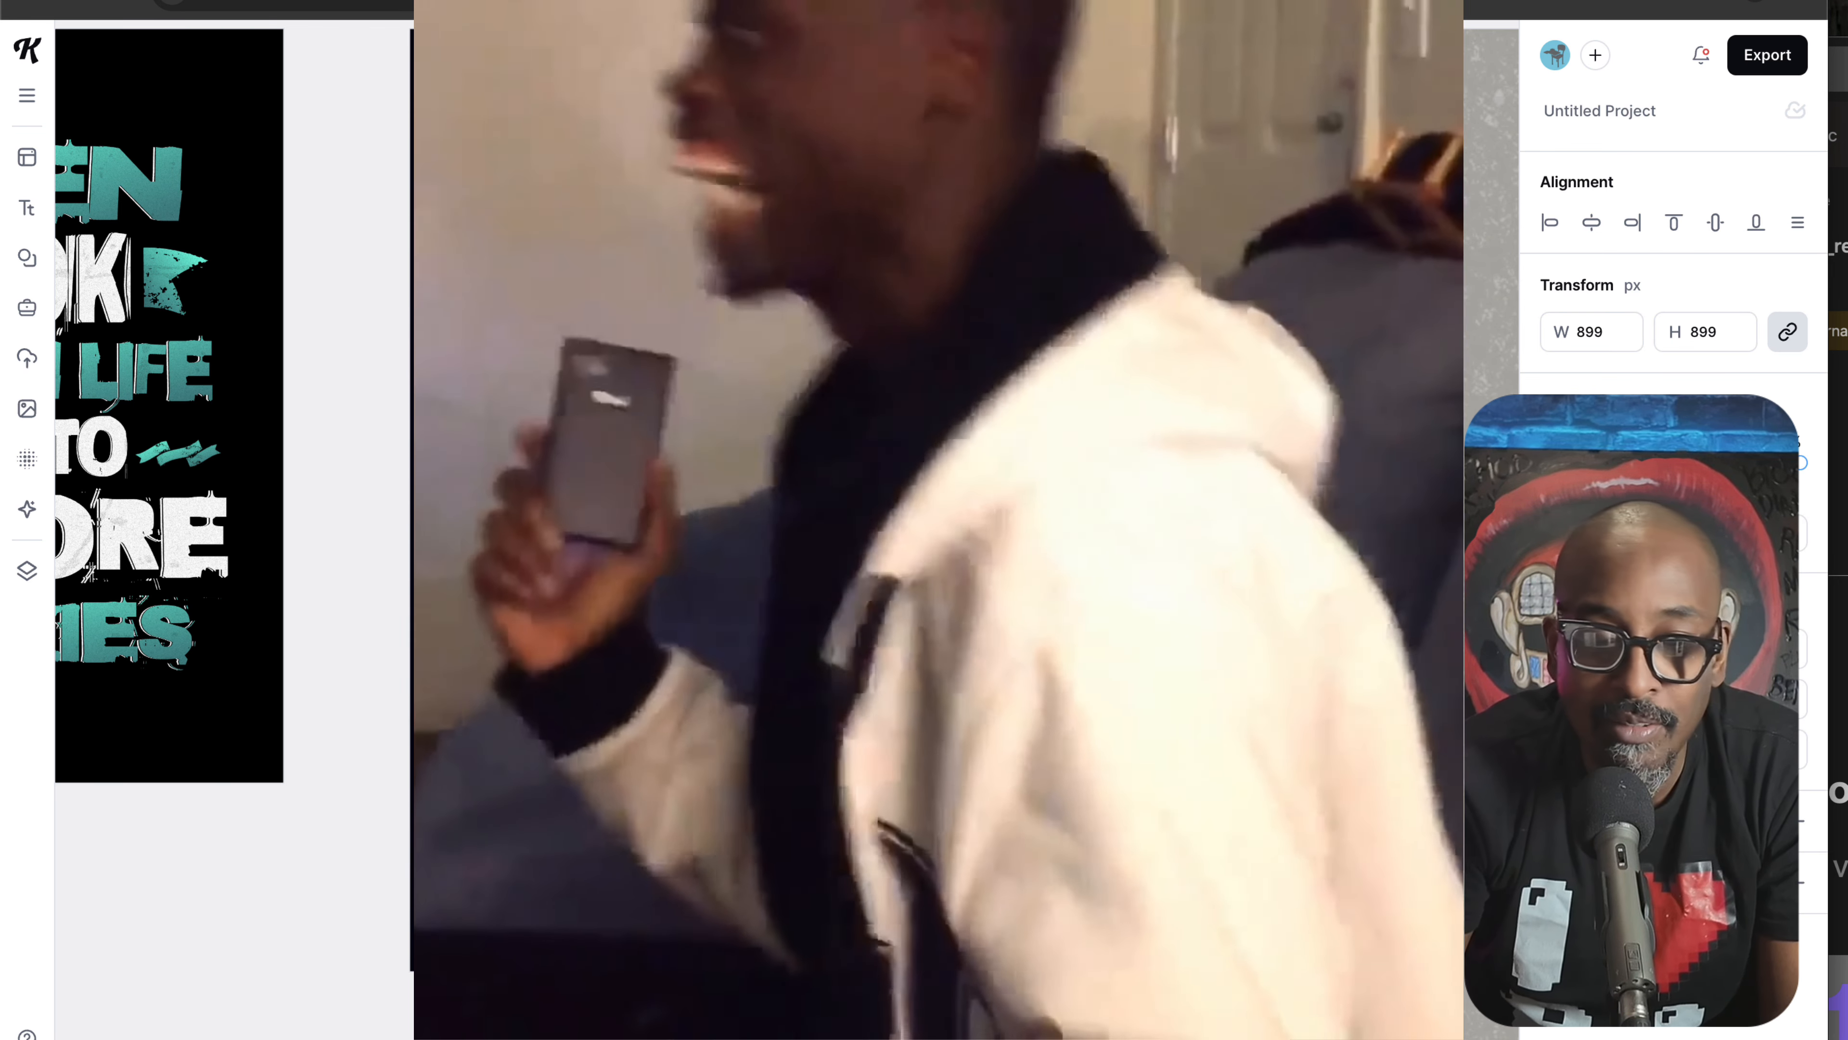
click(877, 103)
click(877, 155)
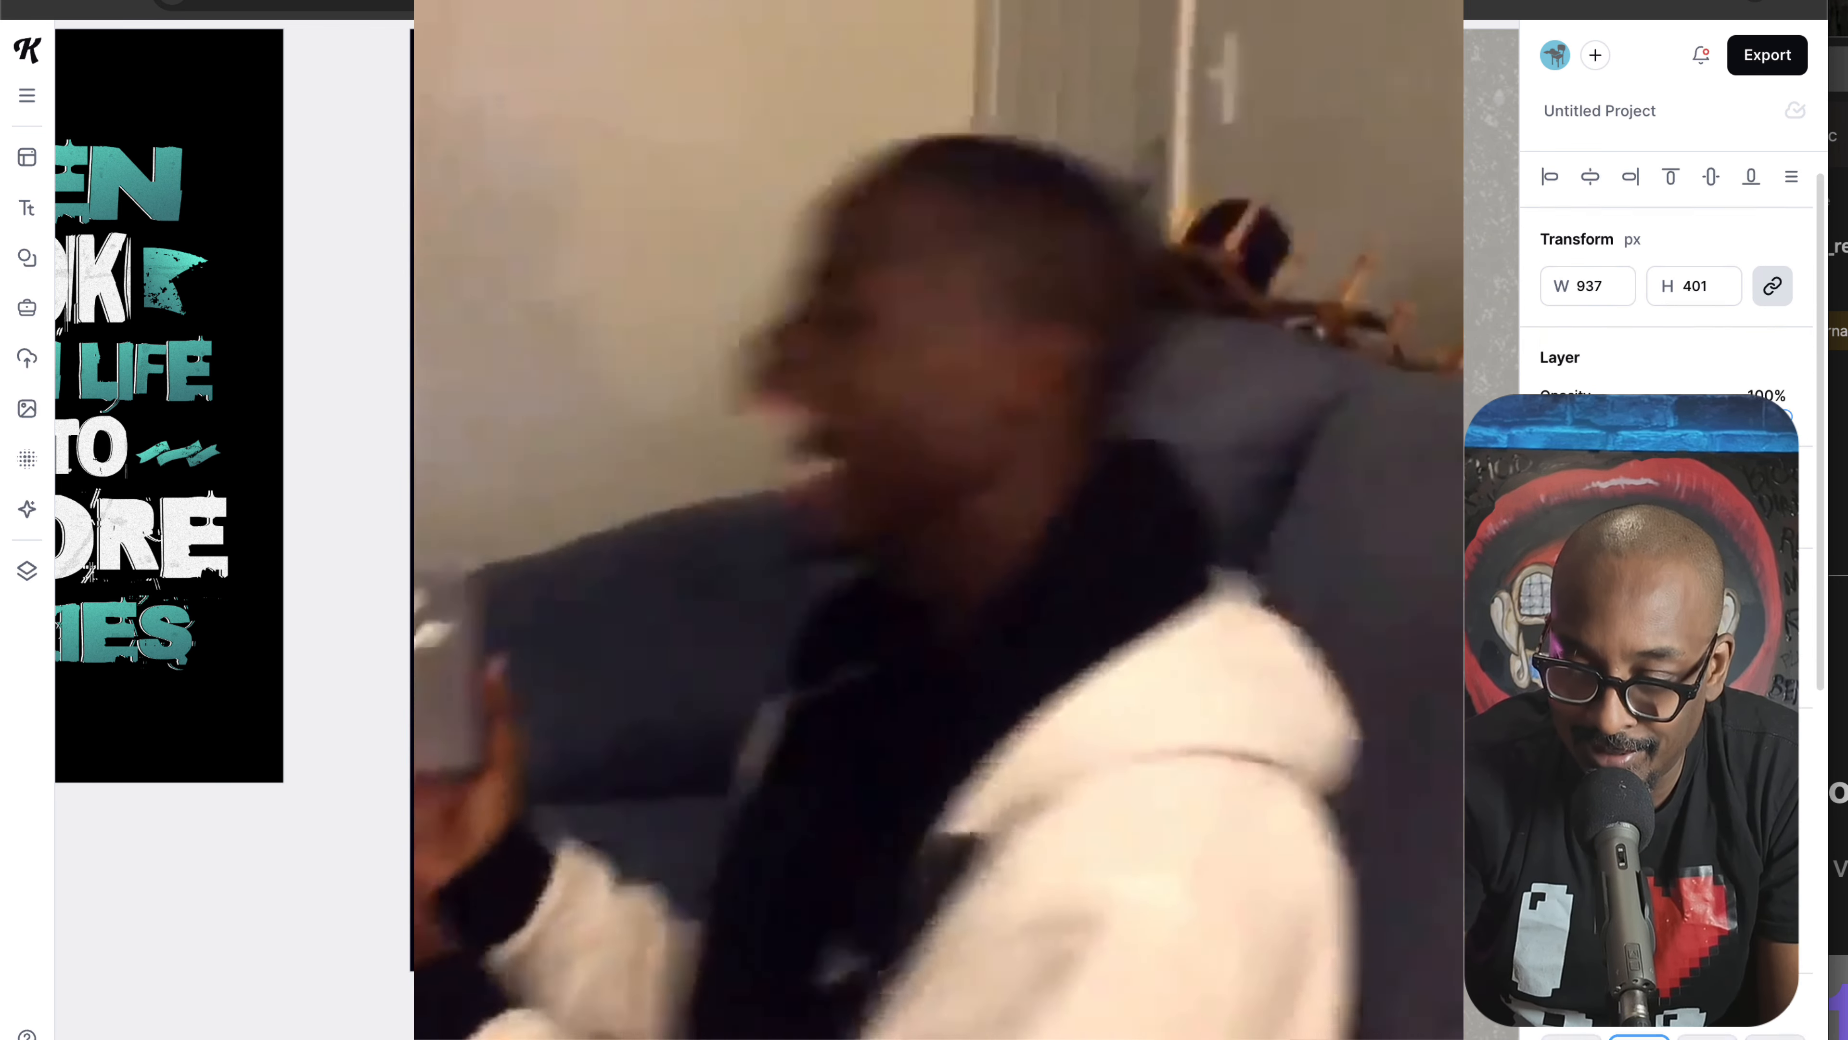
double_click(877, 153)
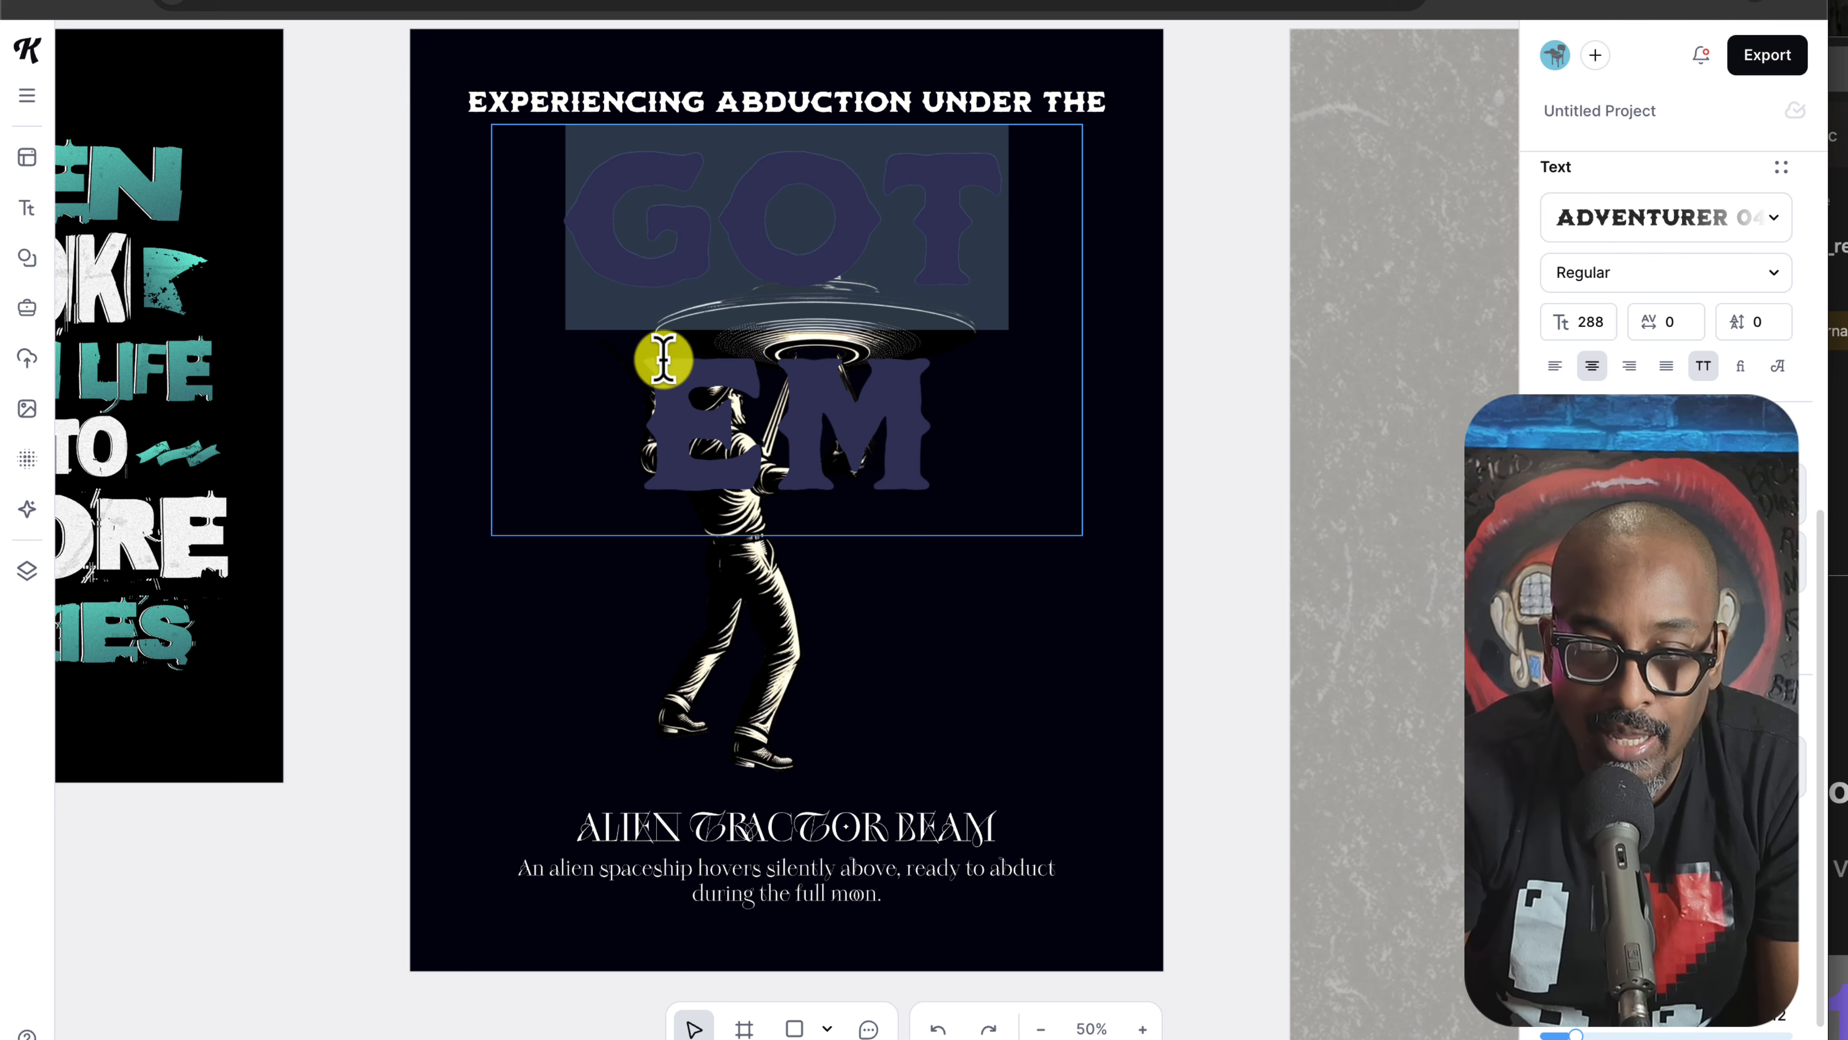
click(650, 362)
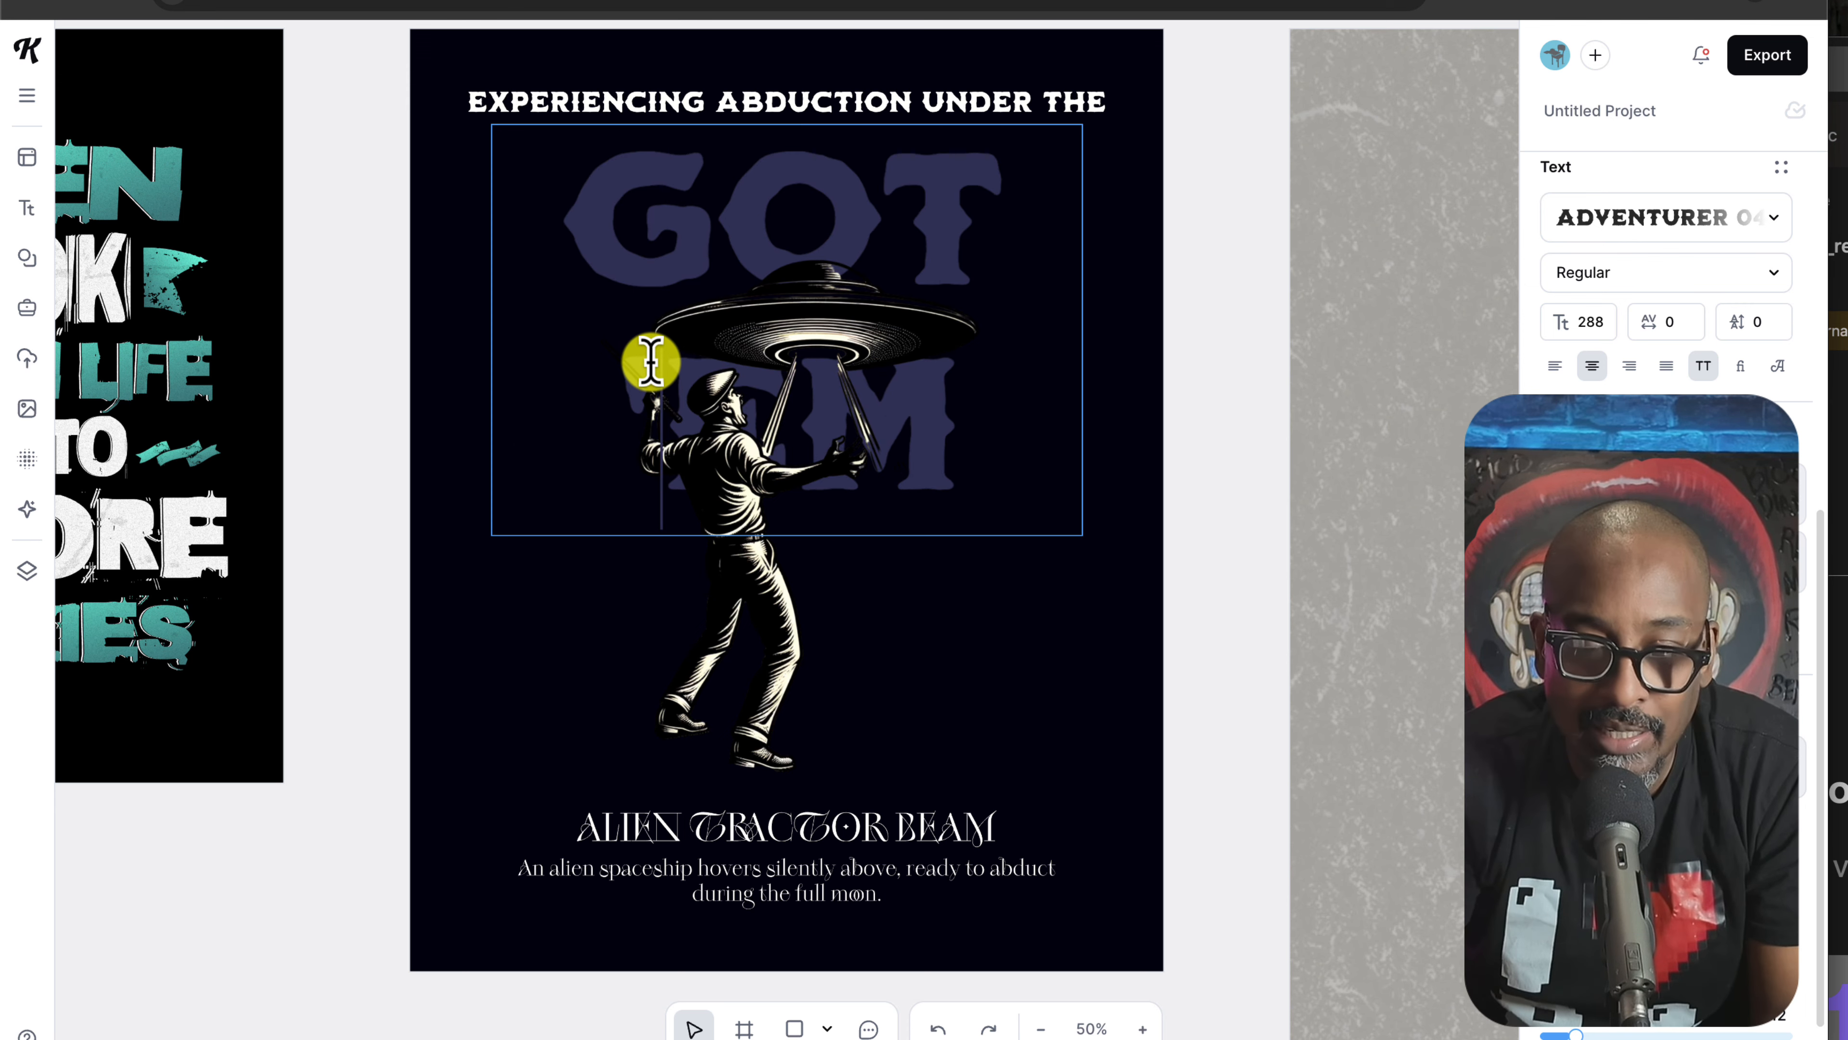
key(Escape)
scroll(1002, 690, left, 1)
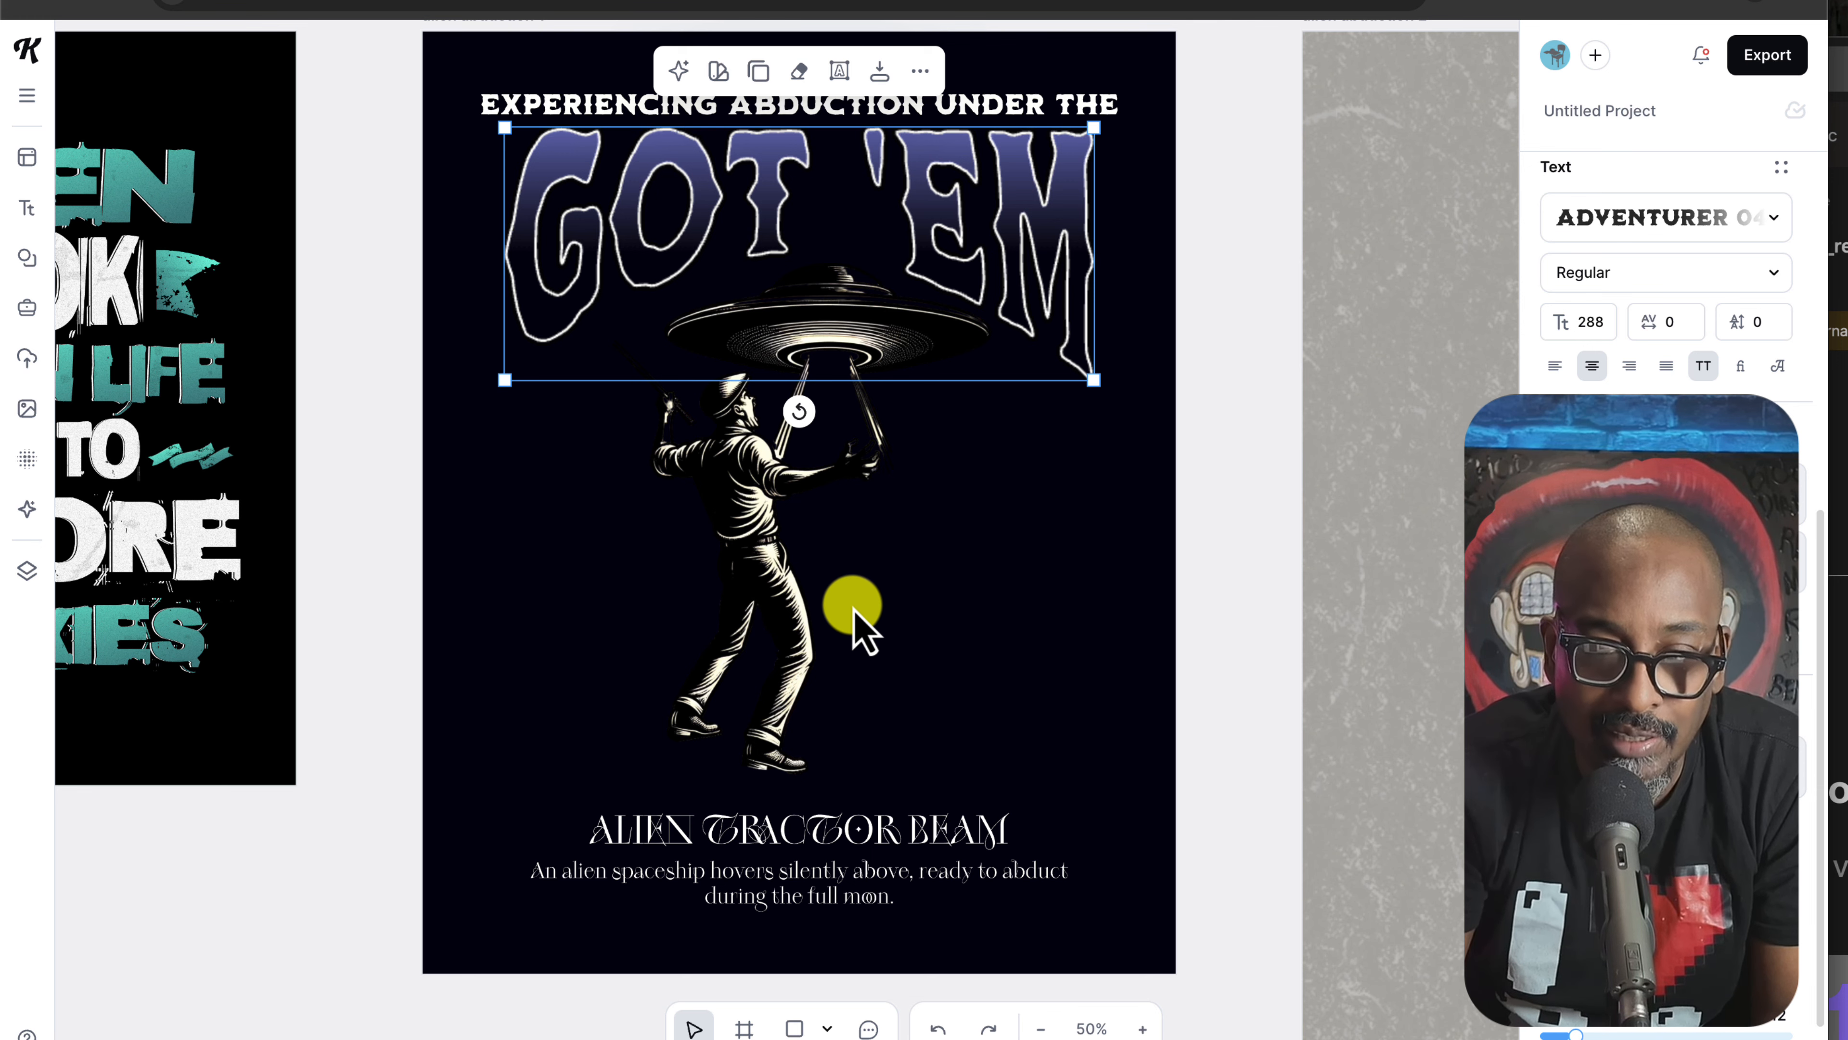
scroll(853, 628, left, 3)
scroll(887, 779, left, 15)
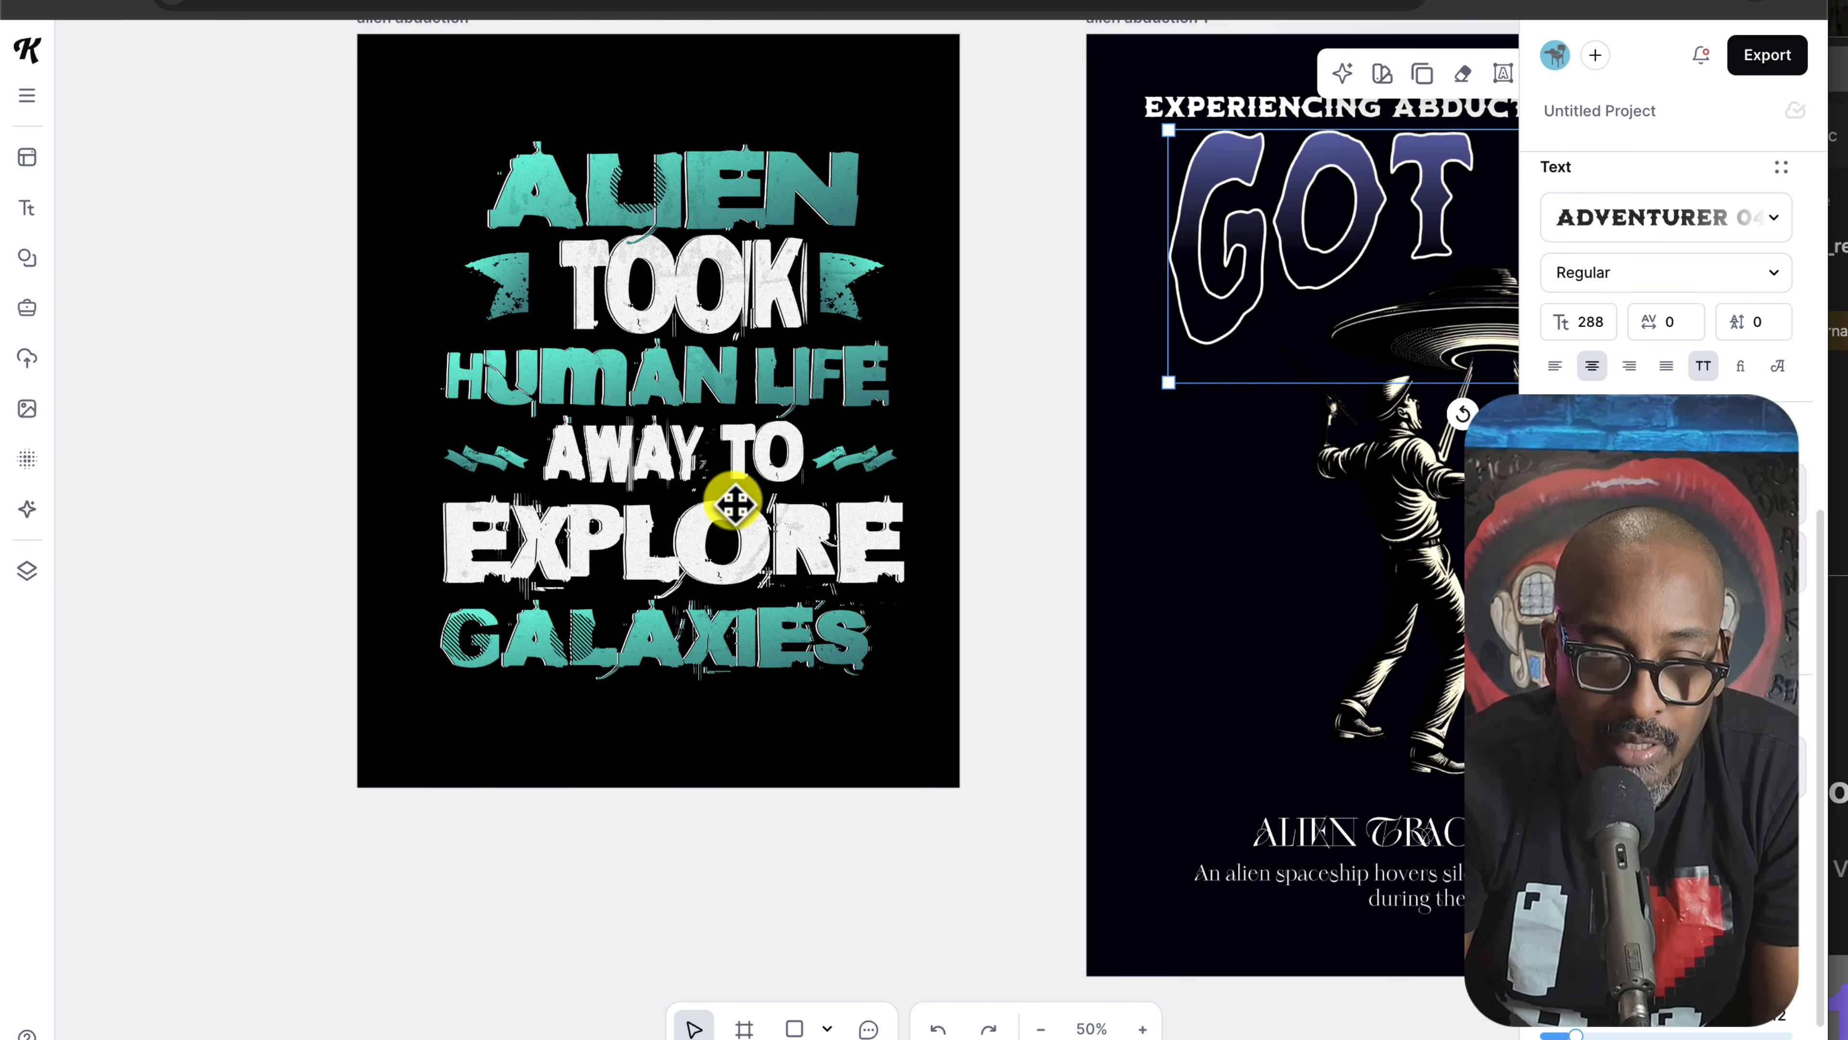
click(692, 338)
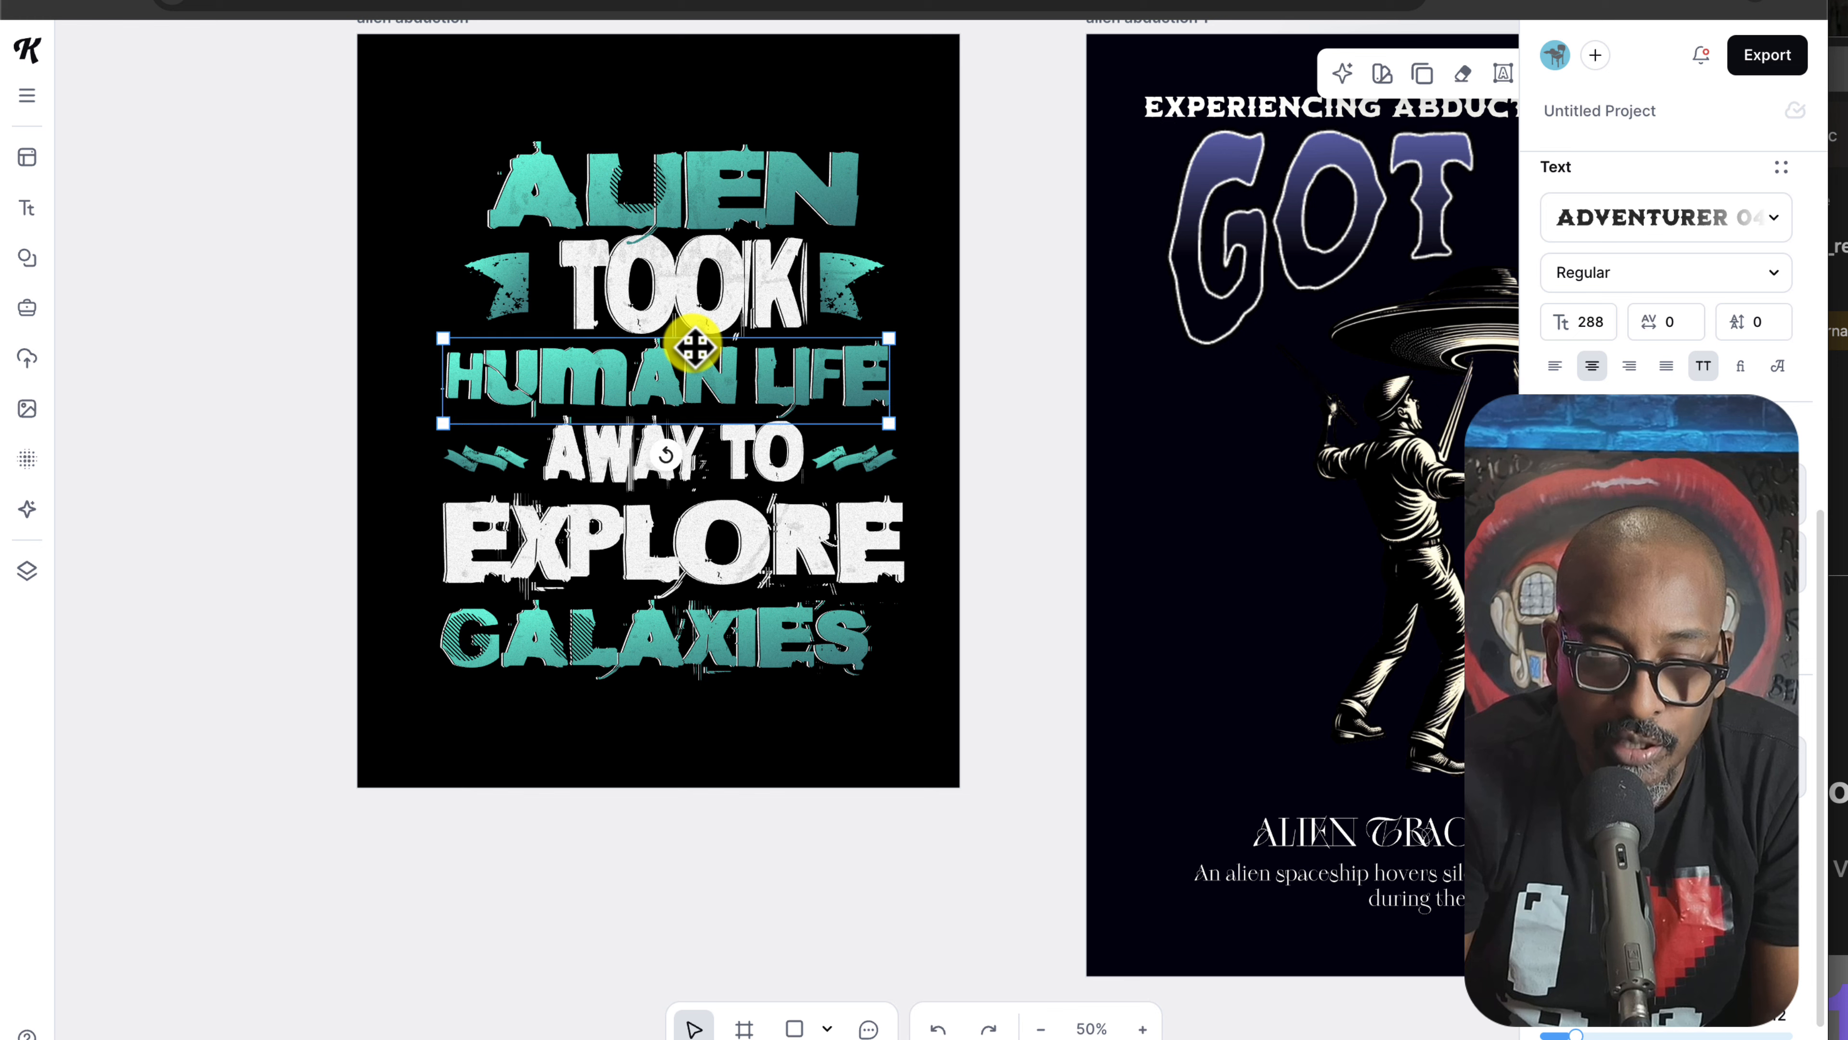
click(669, 198)
click(693, 316)
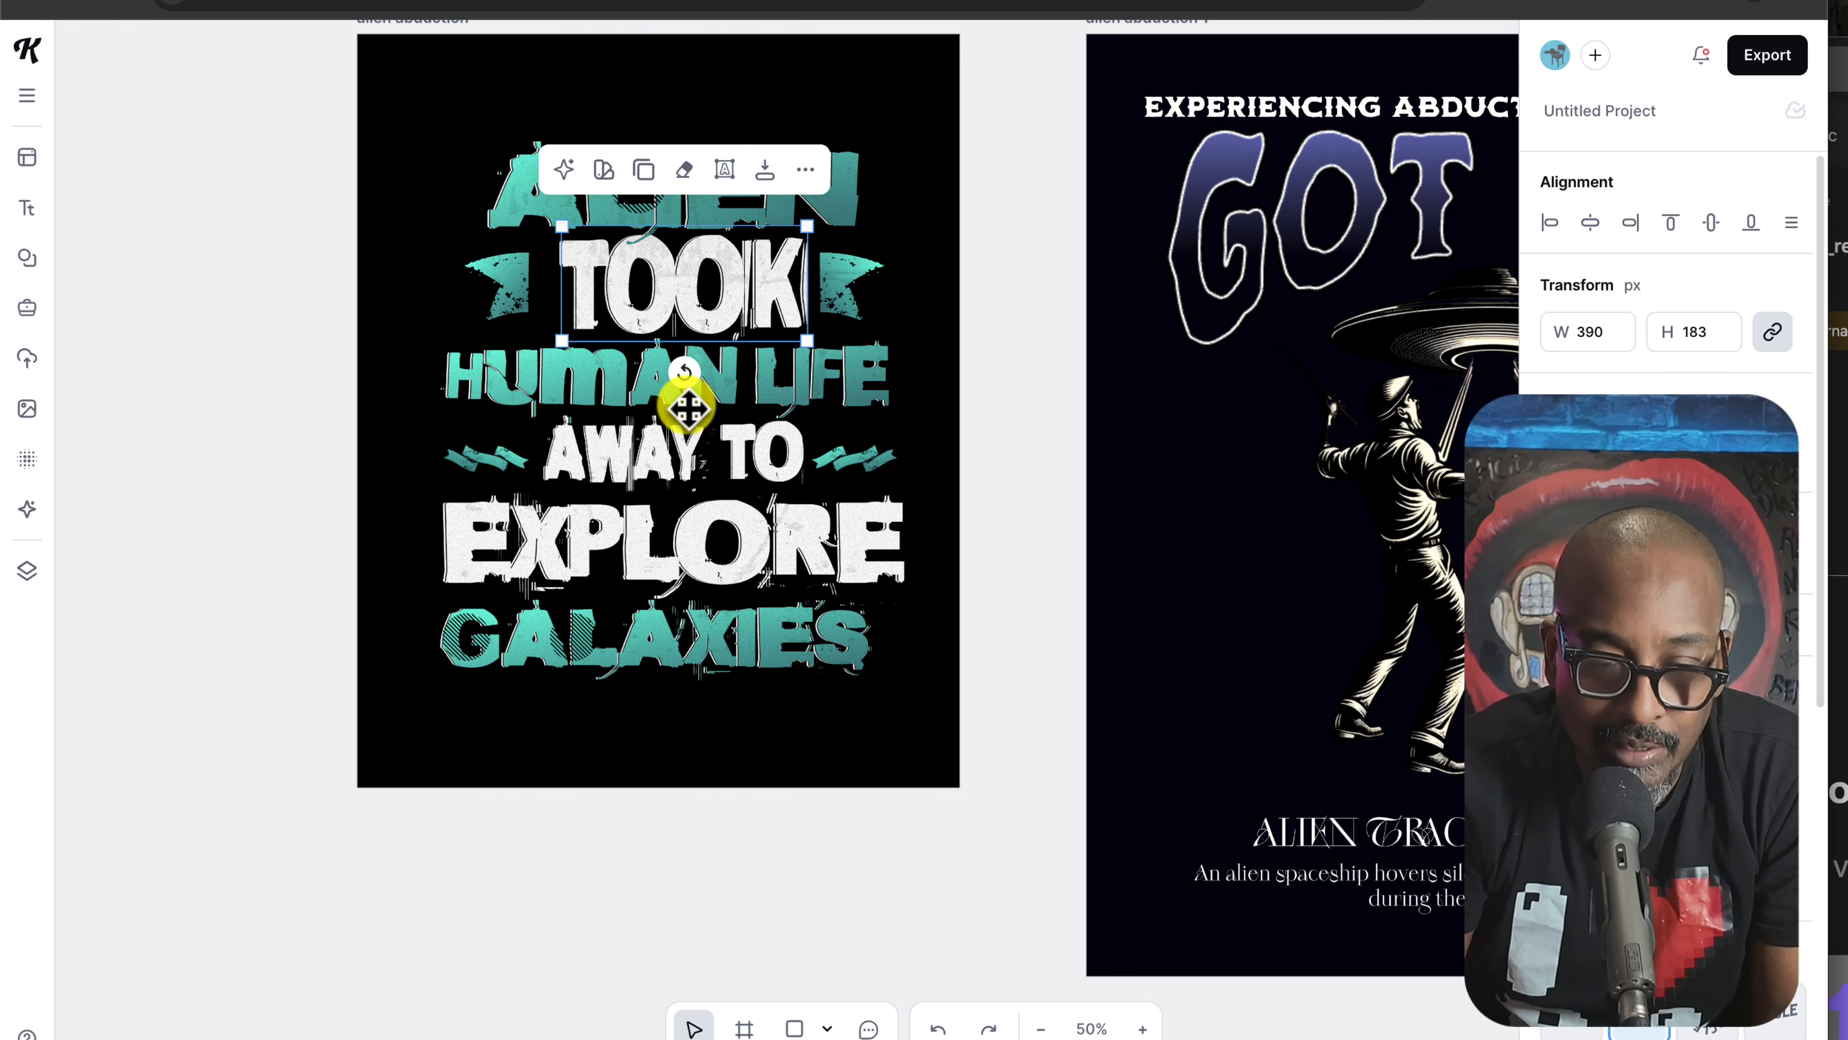
click(687, 402)
click(704, 498)
scroll(741, 585, right, 3)
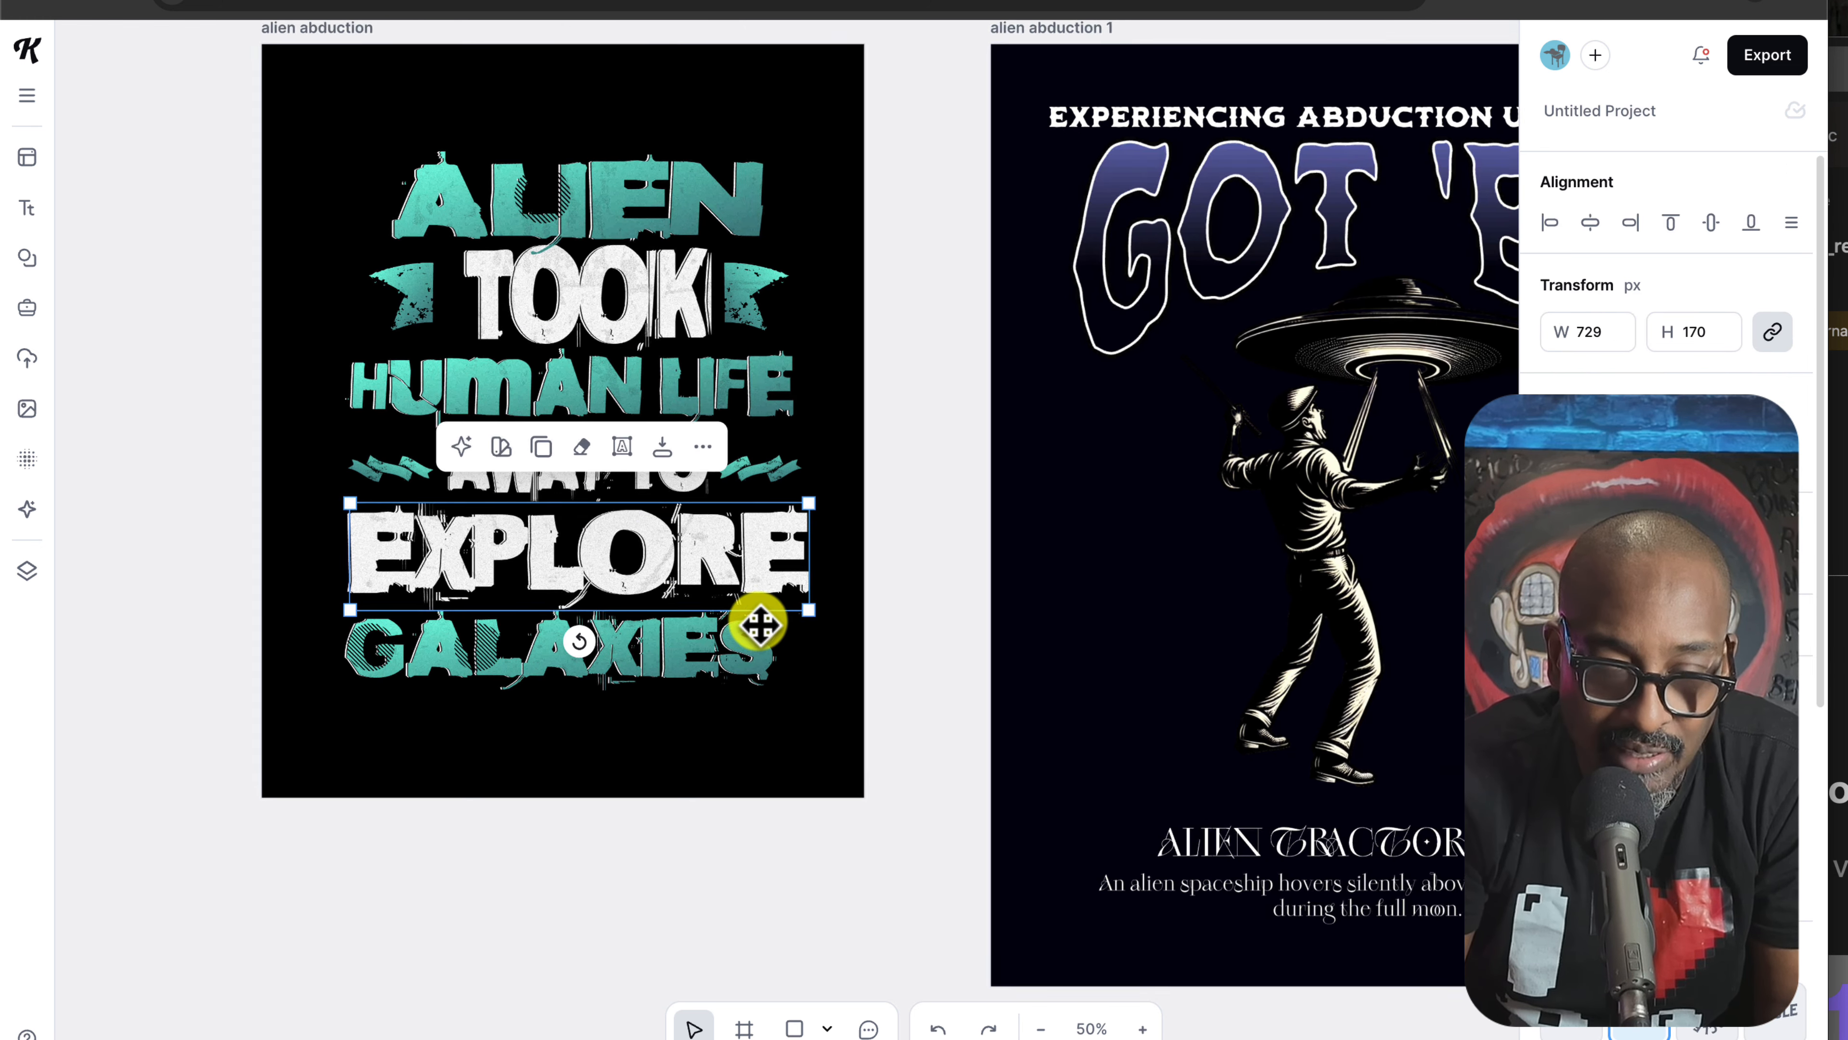
click(765, 668)
click(779, 734)
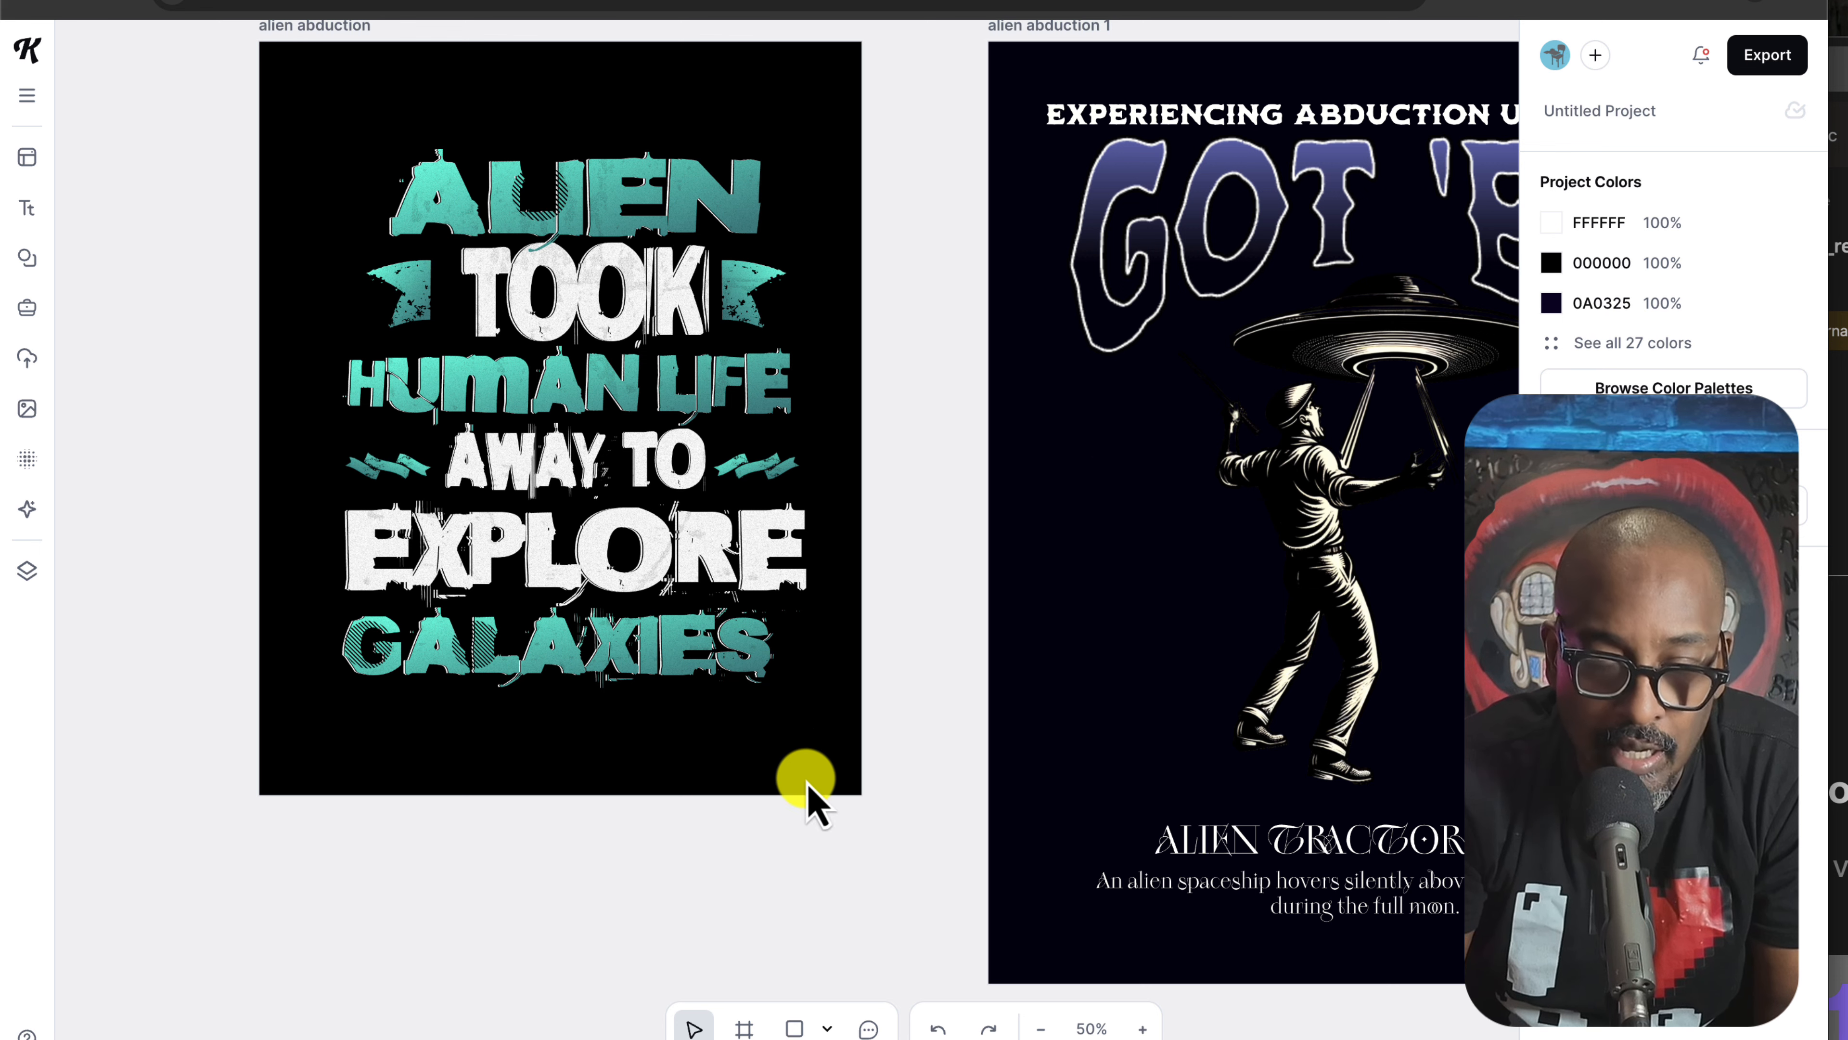
click(507, 201)
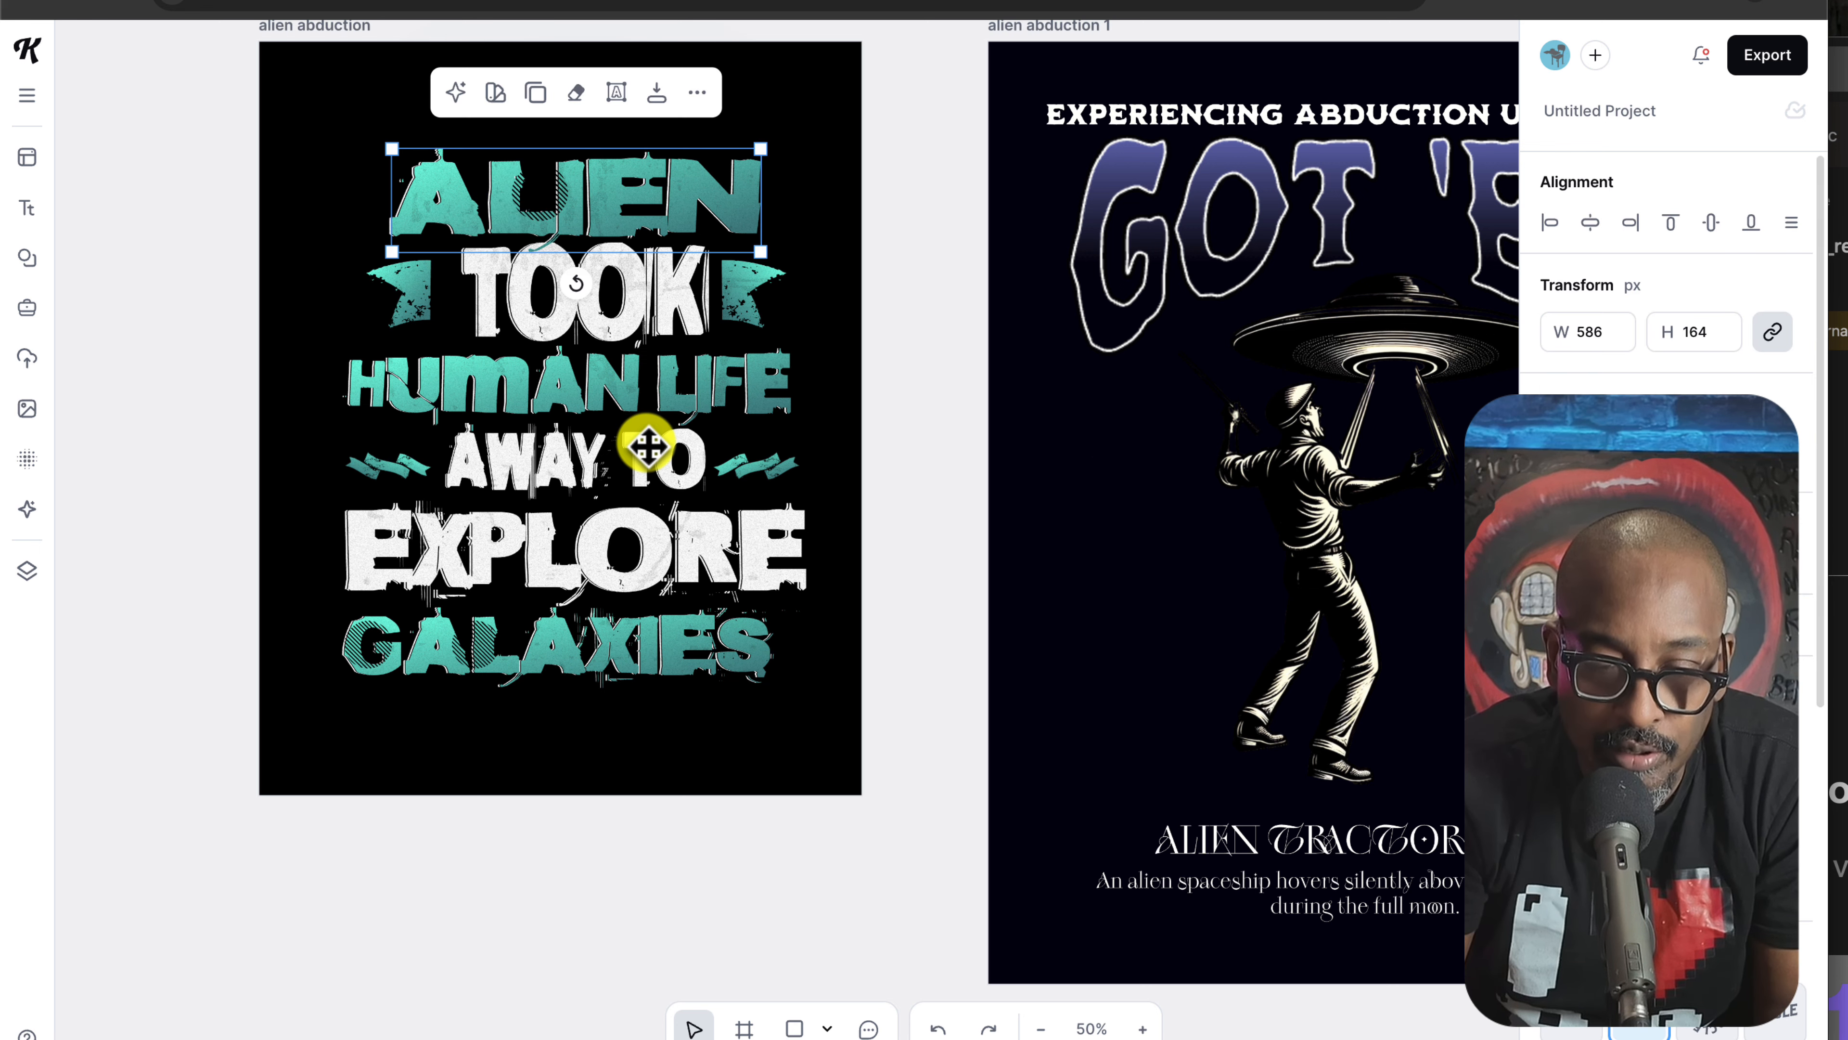
click(630, 336)
click(736, 735)
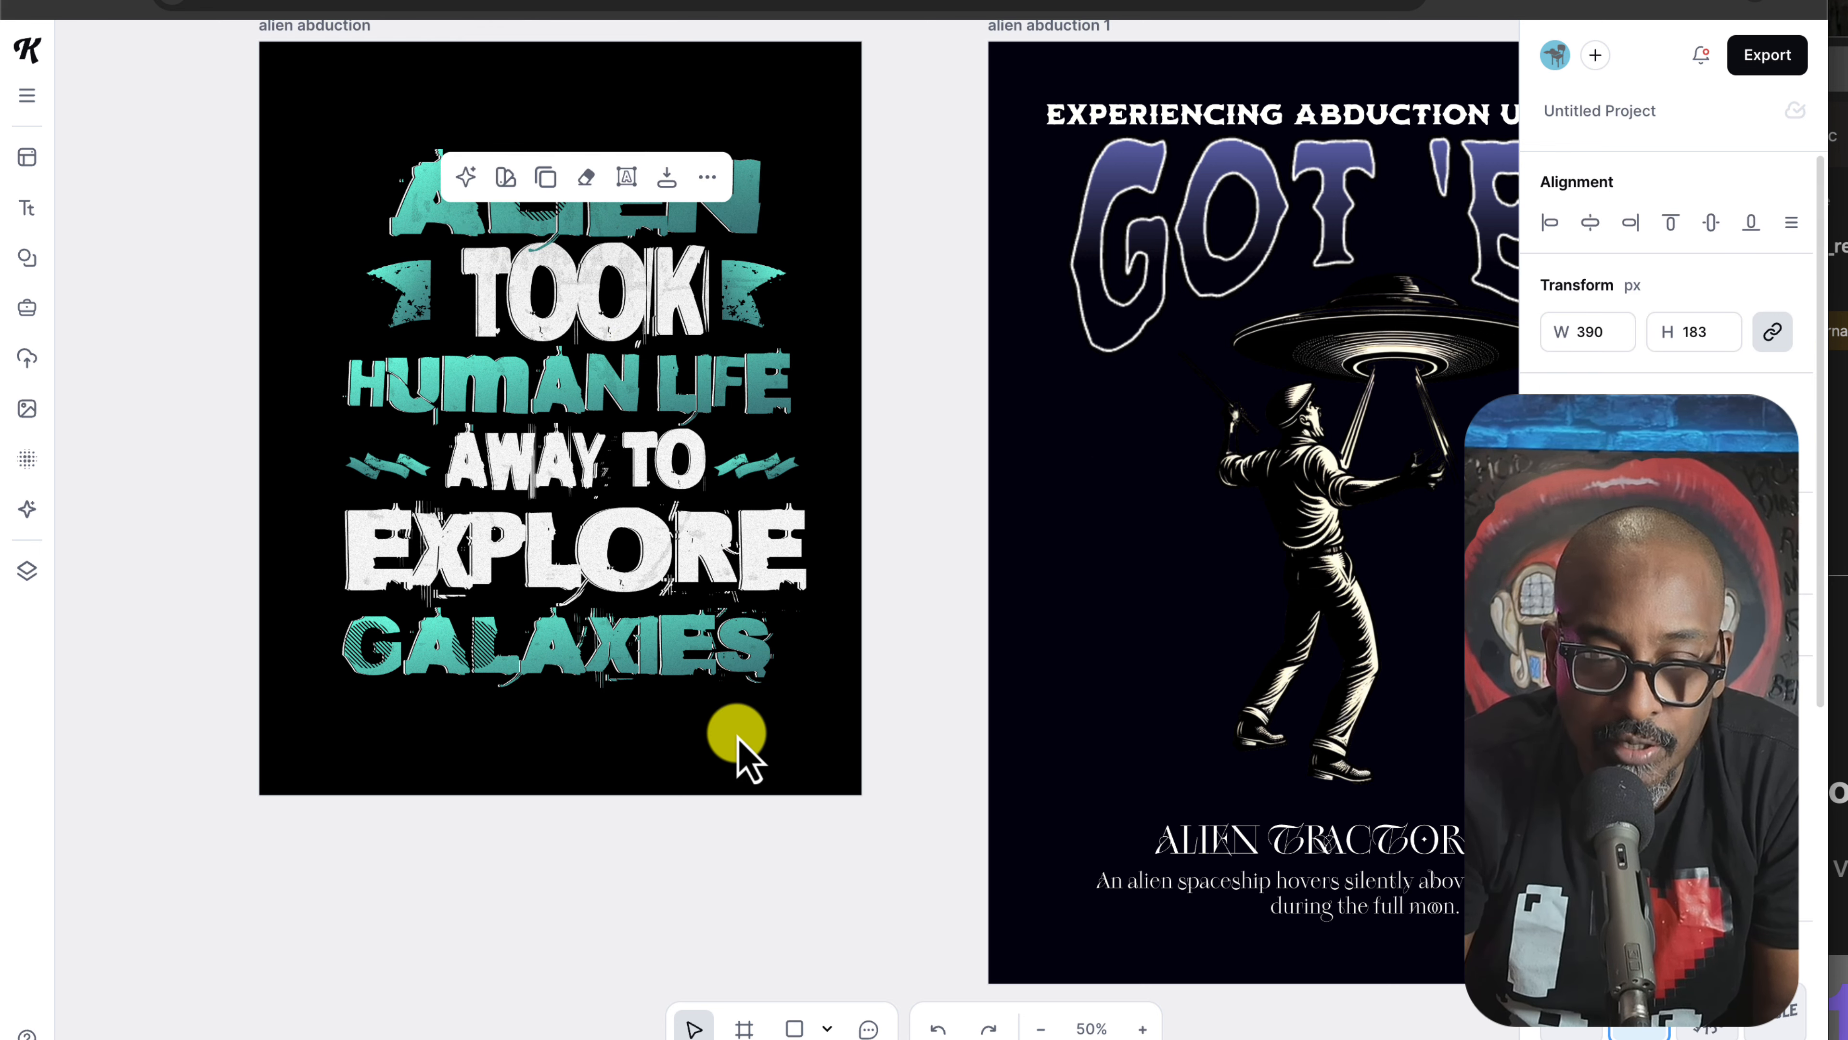
scroll(823, 757, right, 1)
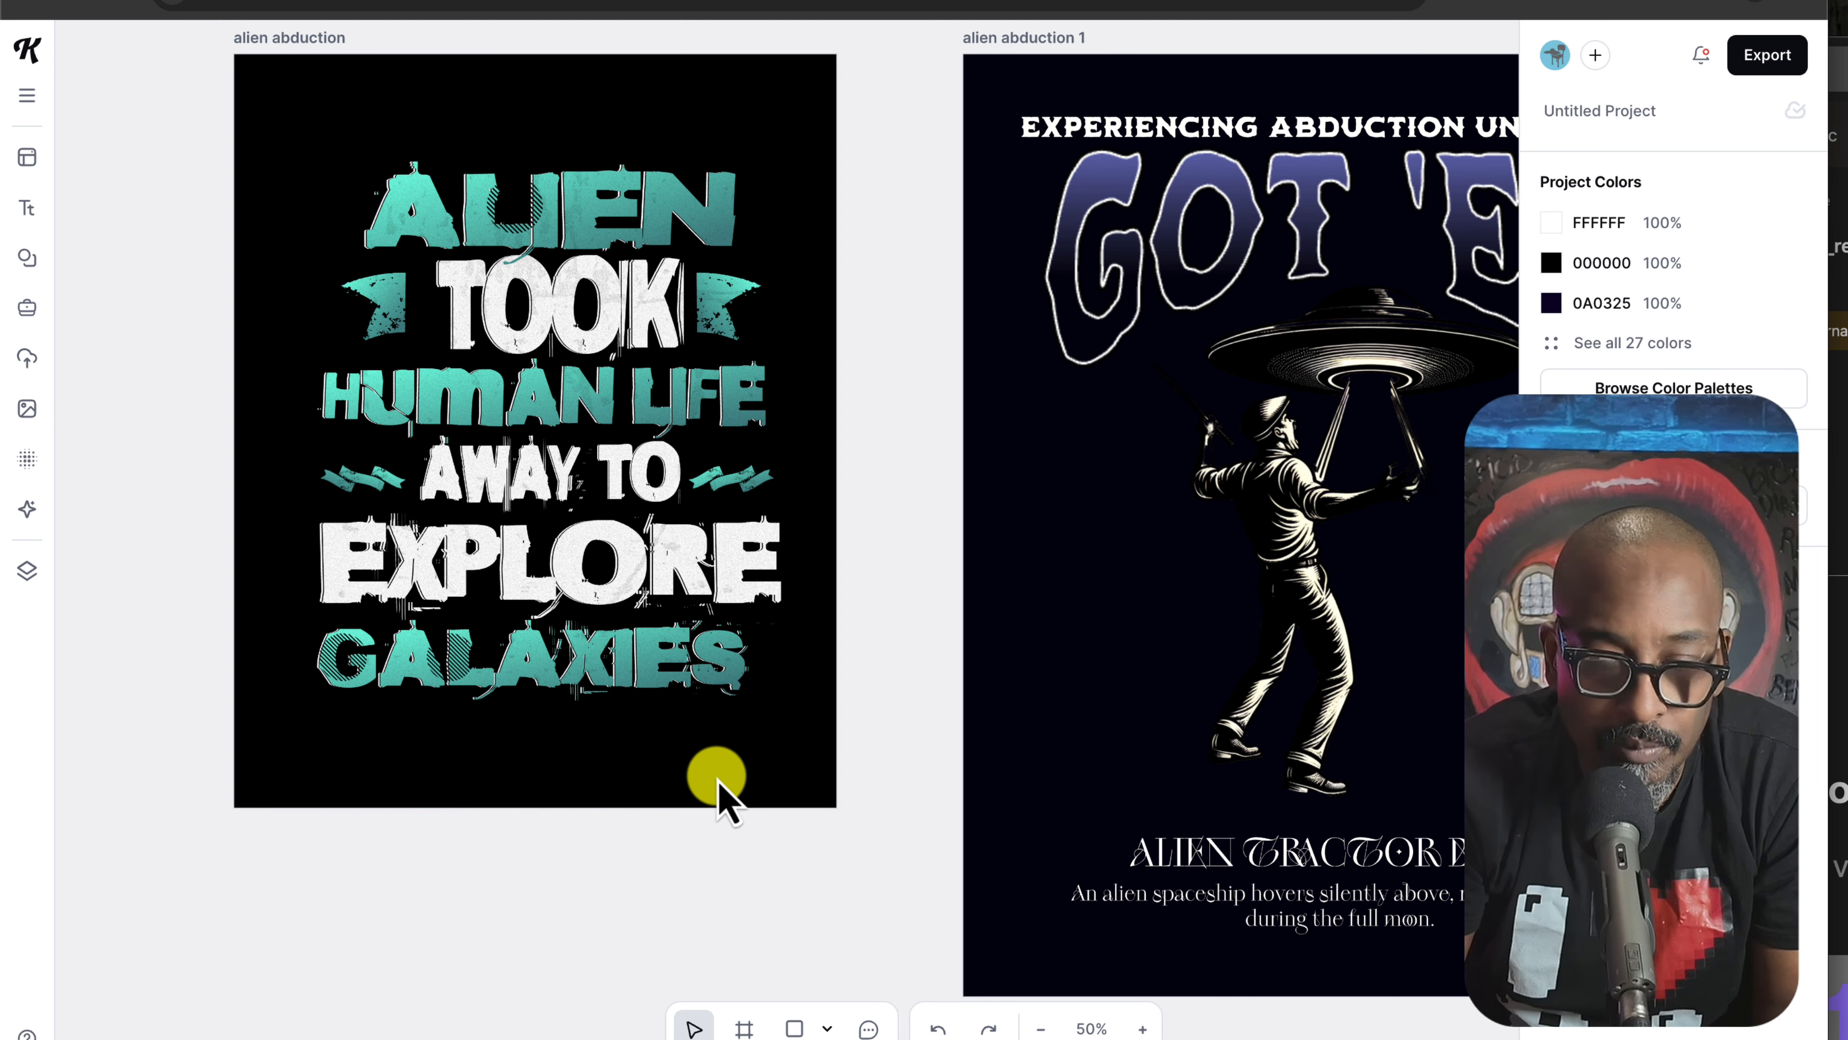
scroll(708, 652, left, 1)
scroll(708, 652, down, 1)
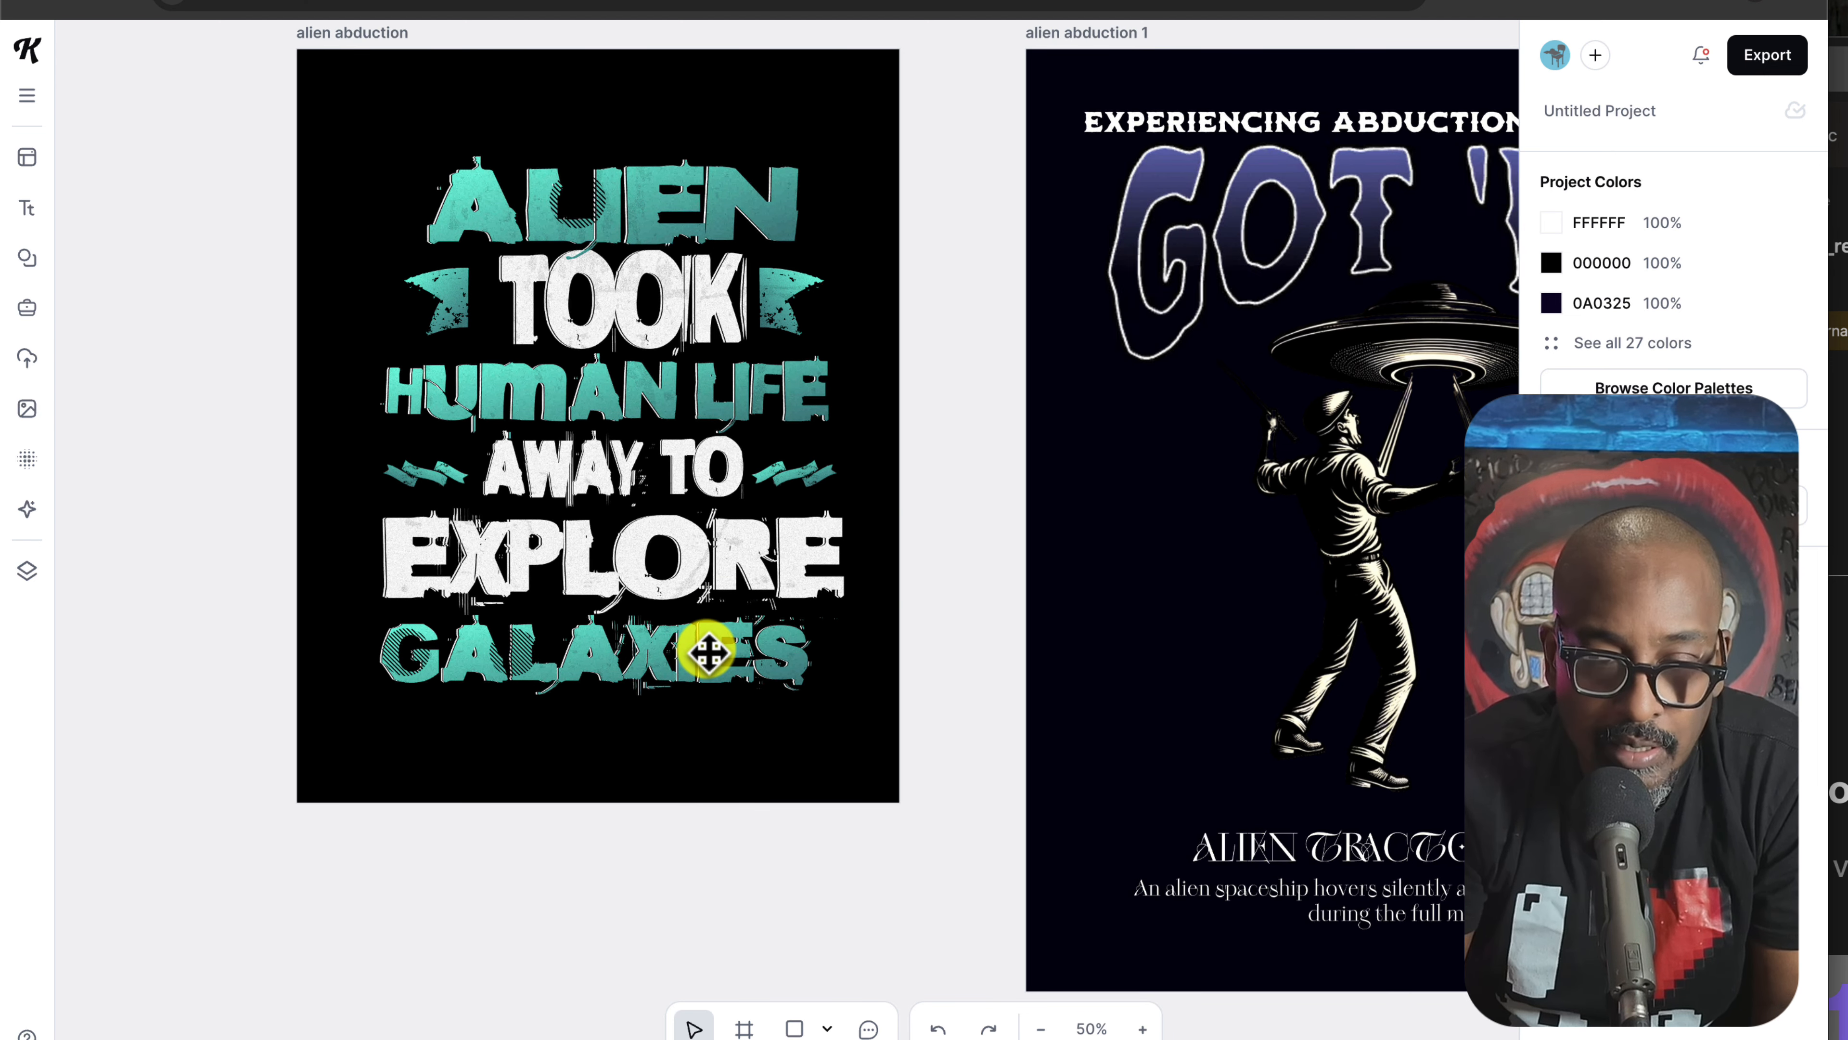
scroll(707, 652, right, 1)
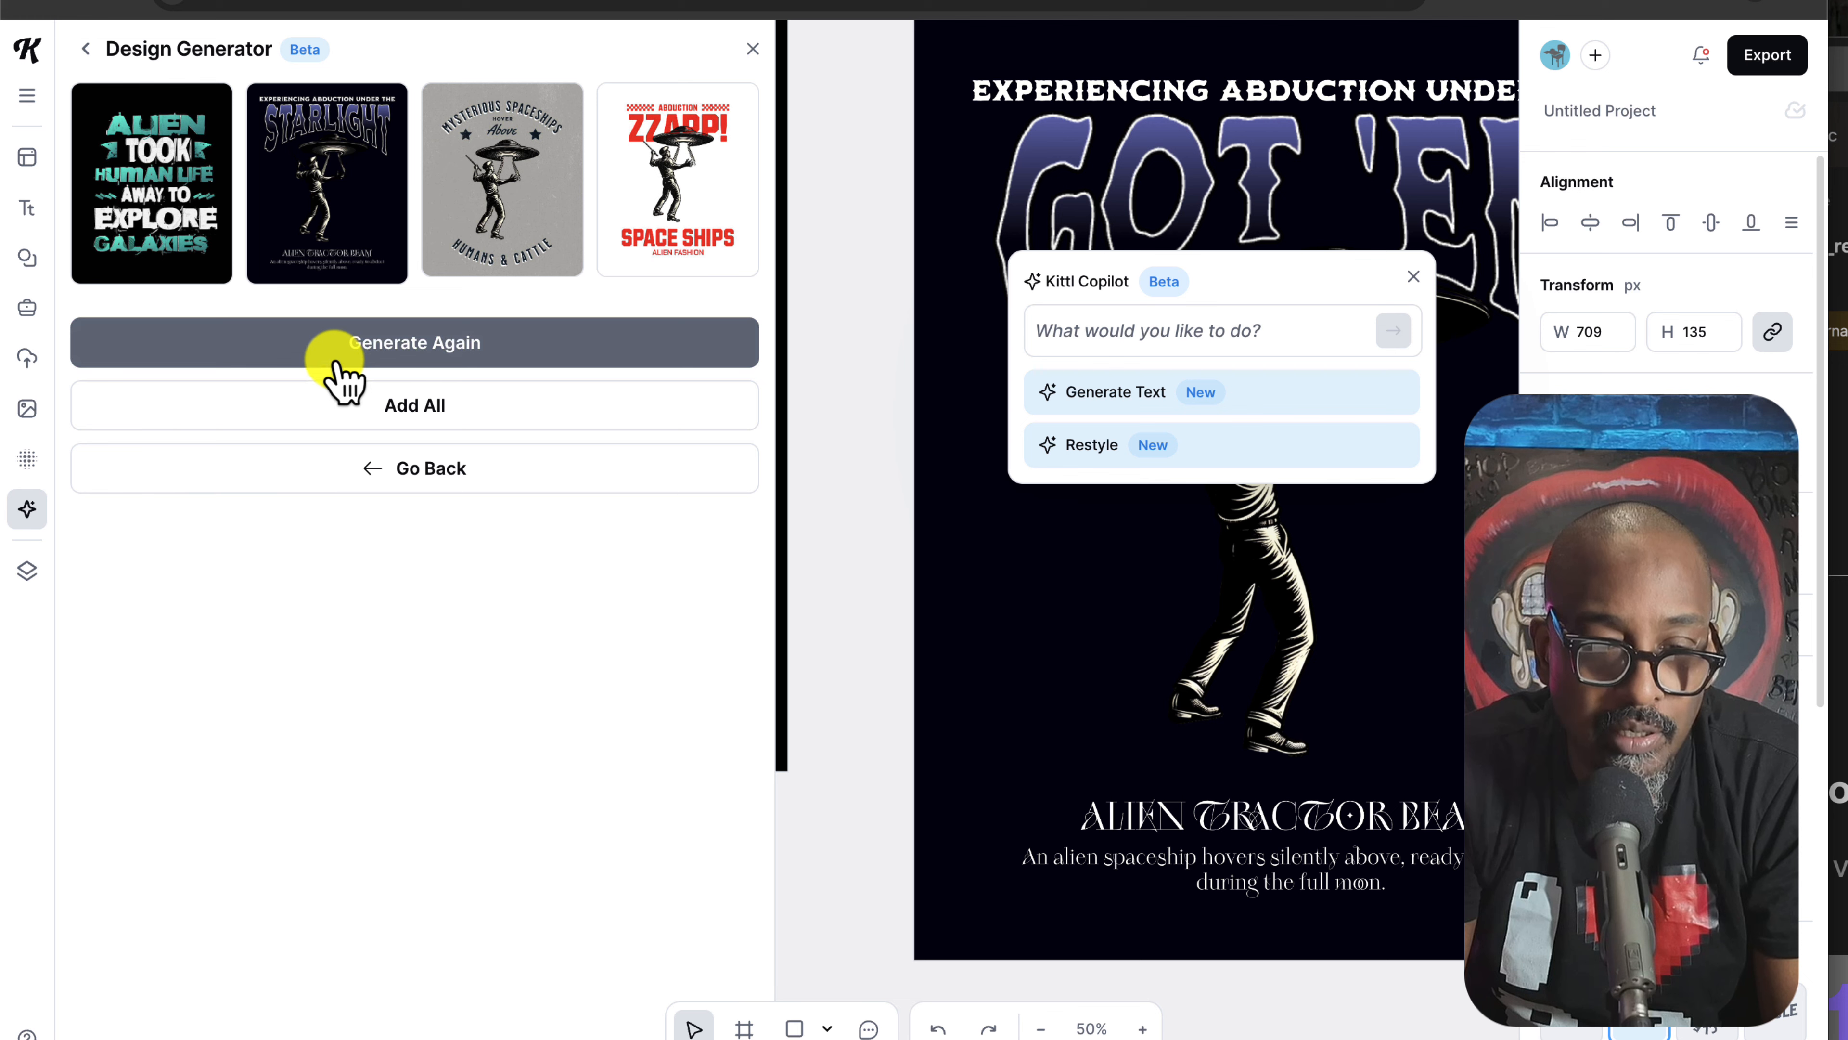
Step: Go back from the design results to the Kittl AI tools and open the Image Generator
click(86, 48)
click(88, 48)
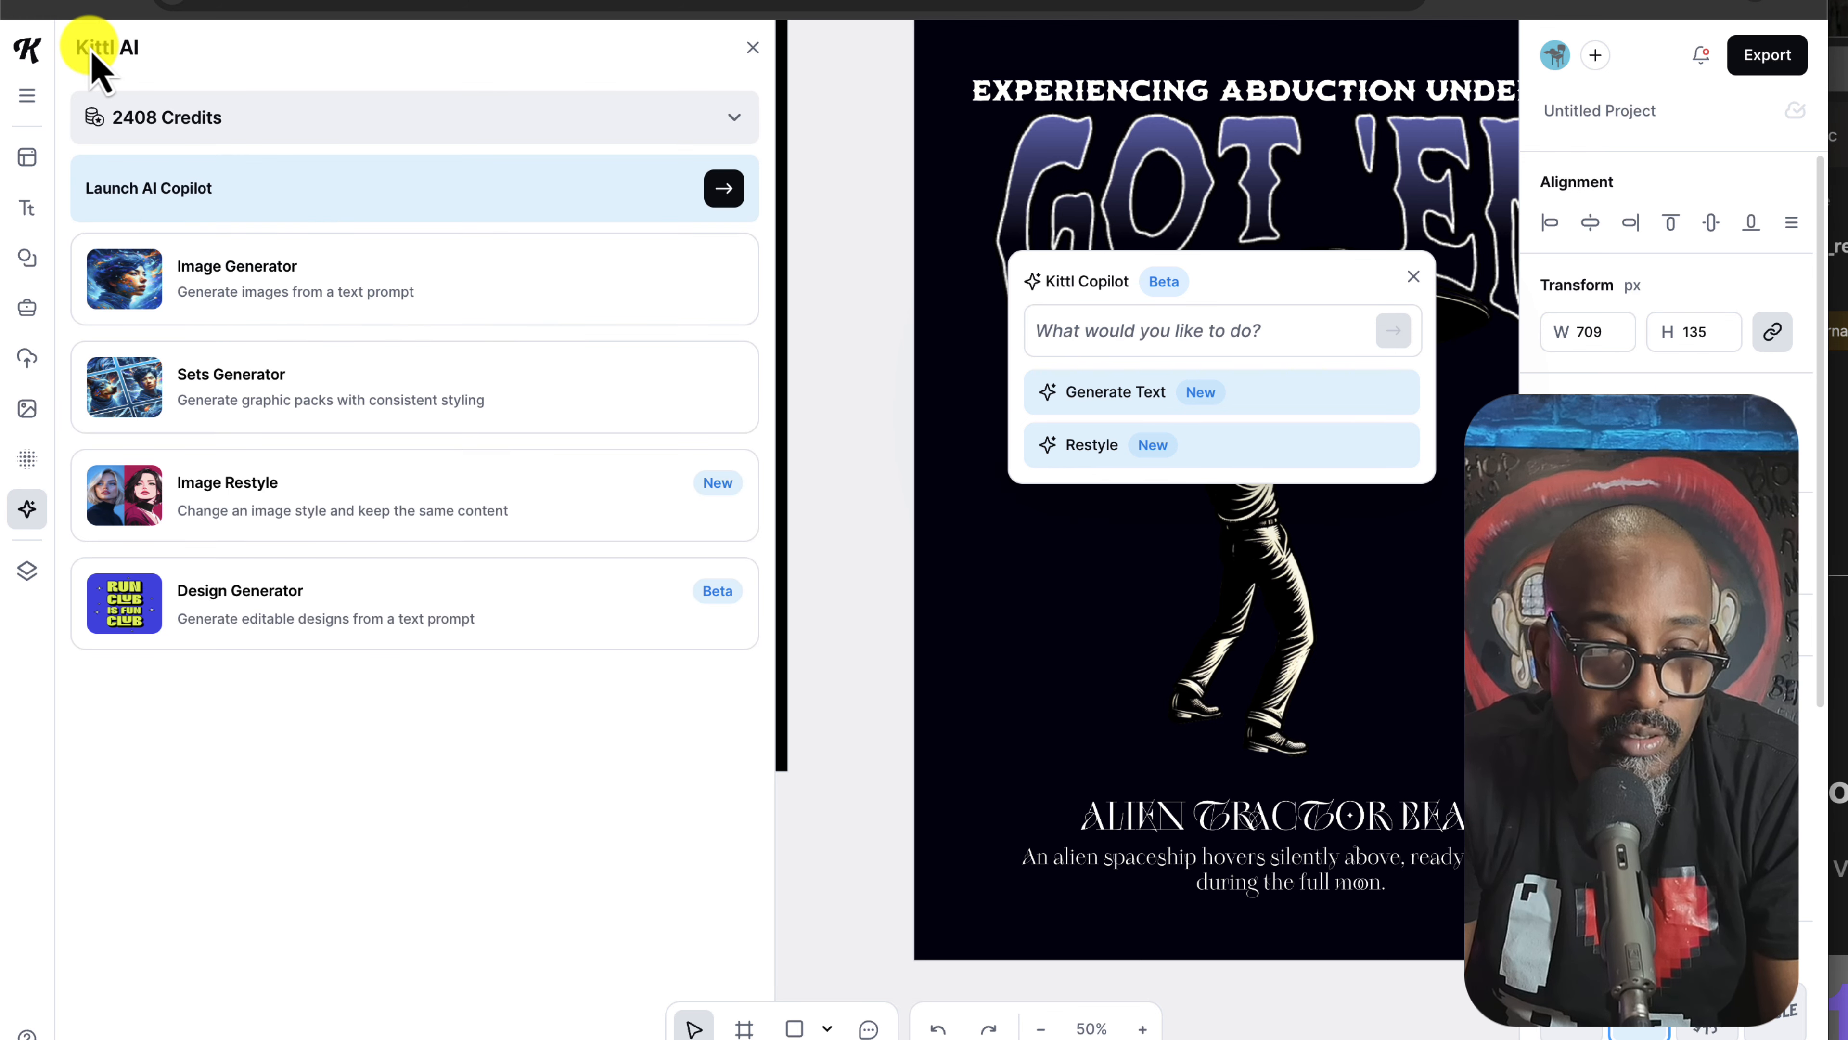
click(313, 287)
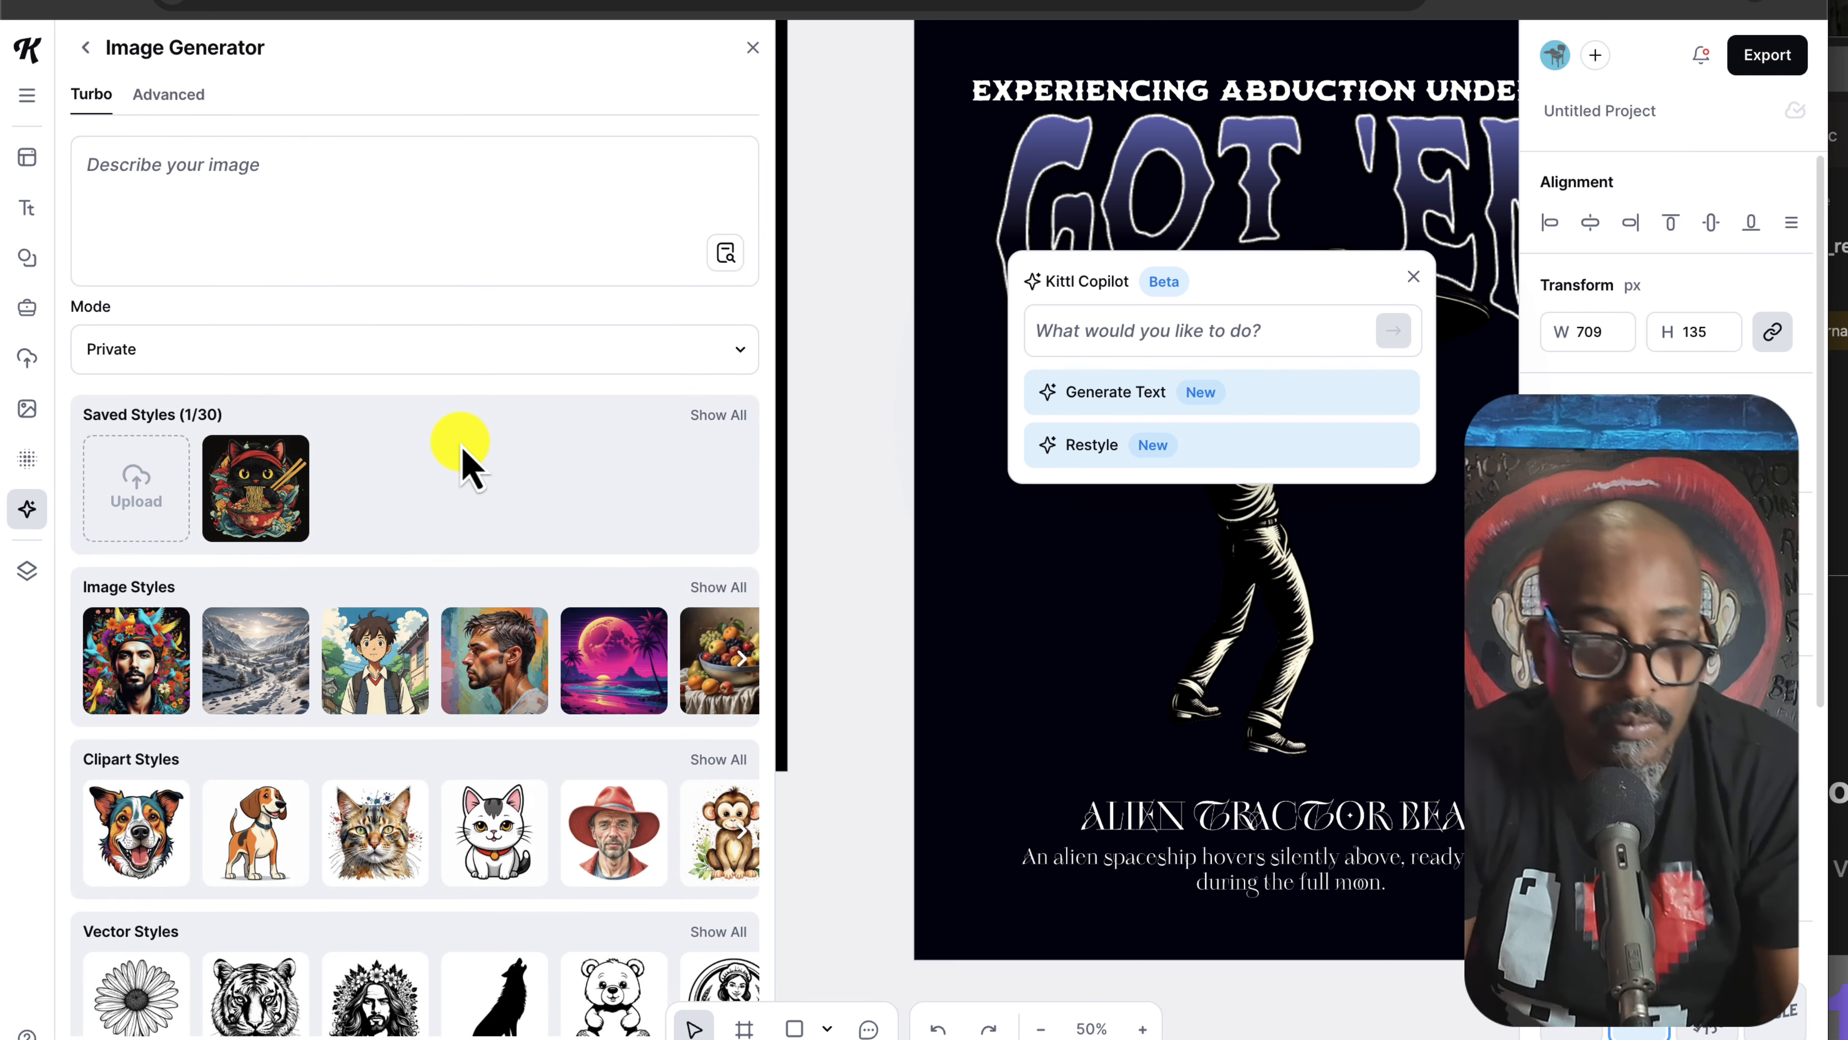
scroll(487, 568, down, 3)
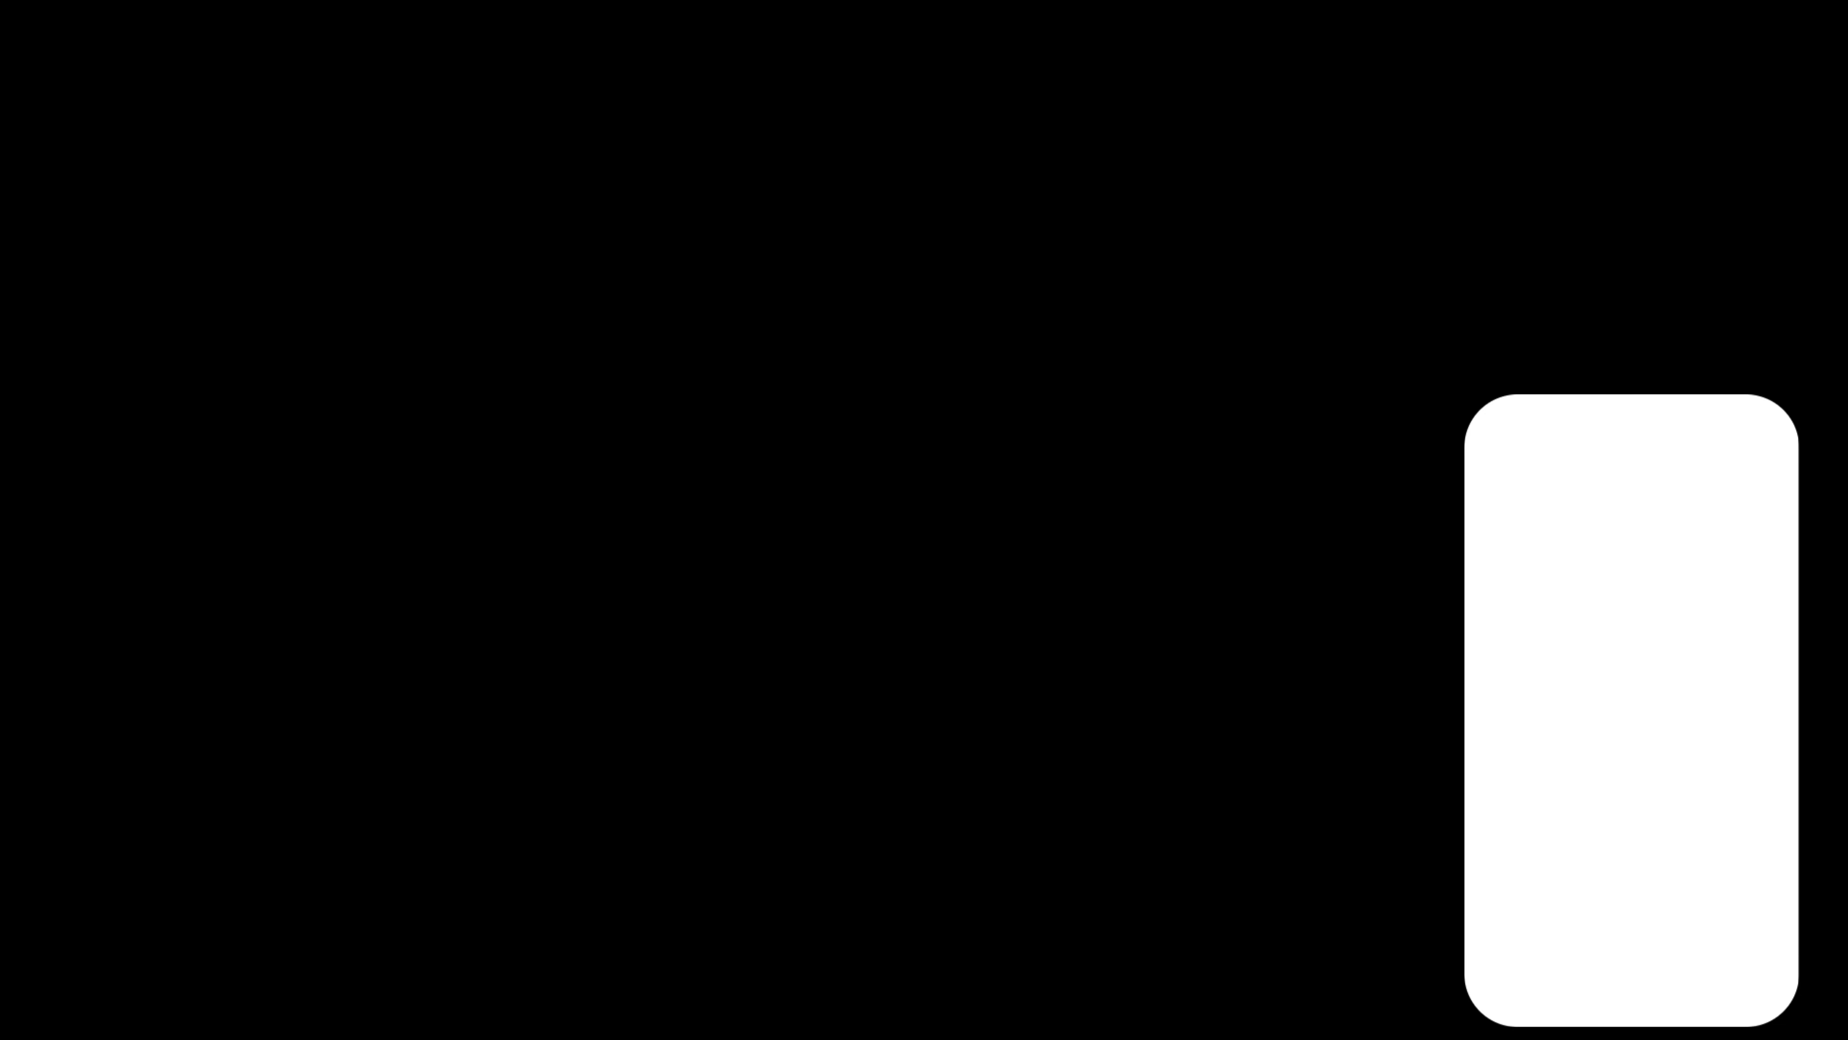
Step: Generate a Vector Art alien face, then regenerate it for a version with radiating rays
click(375, 862)
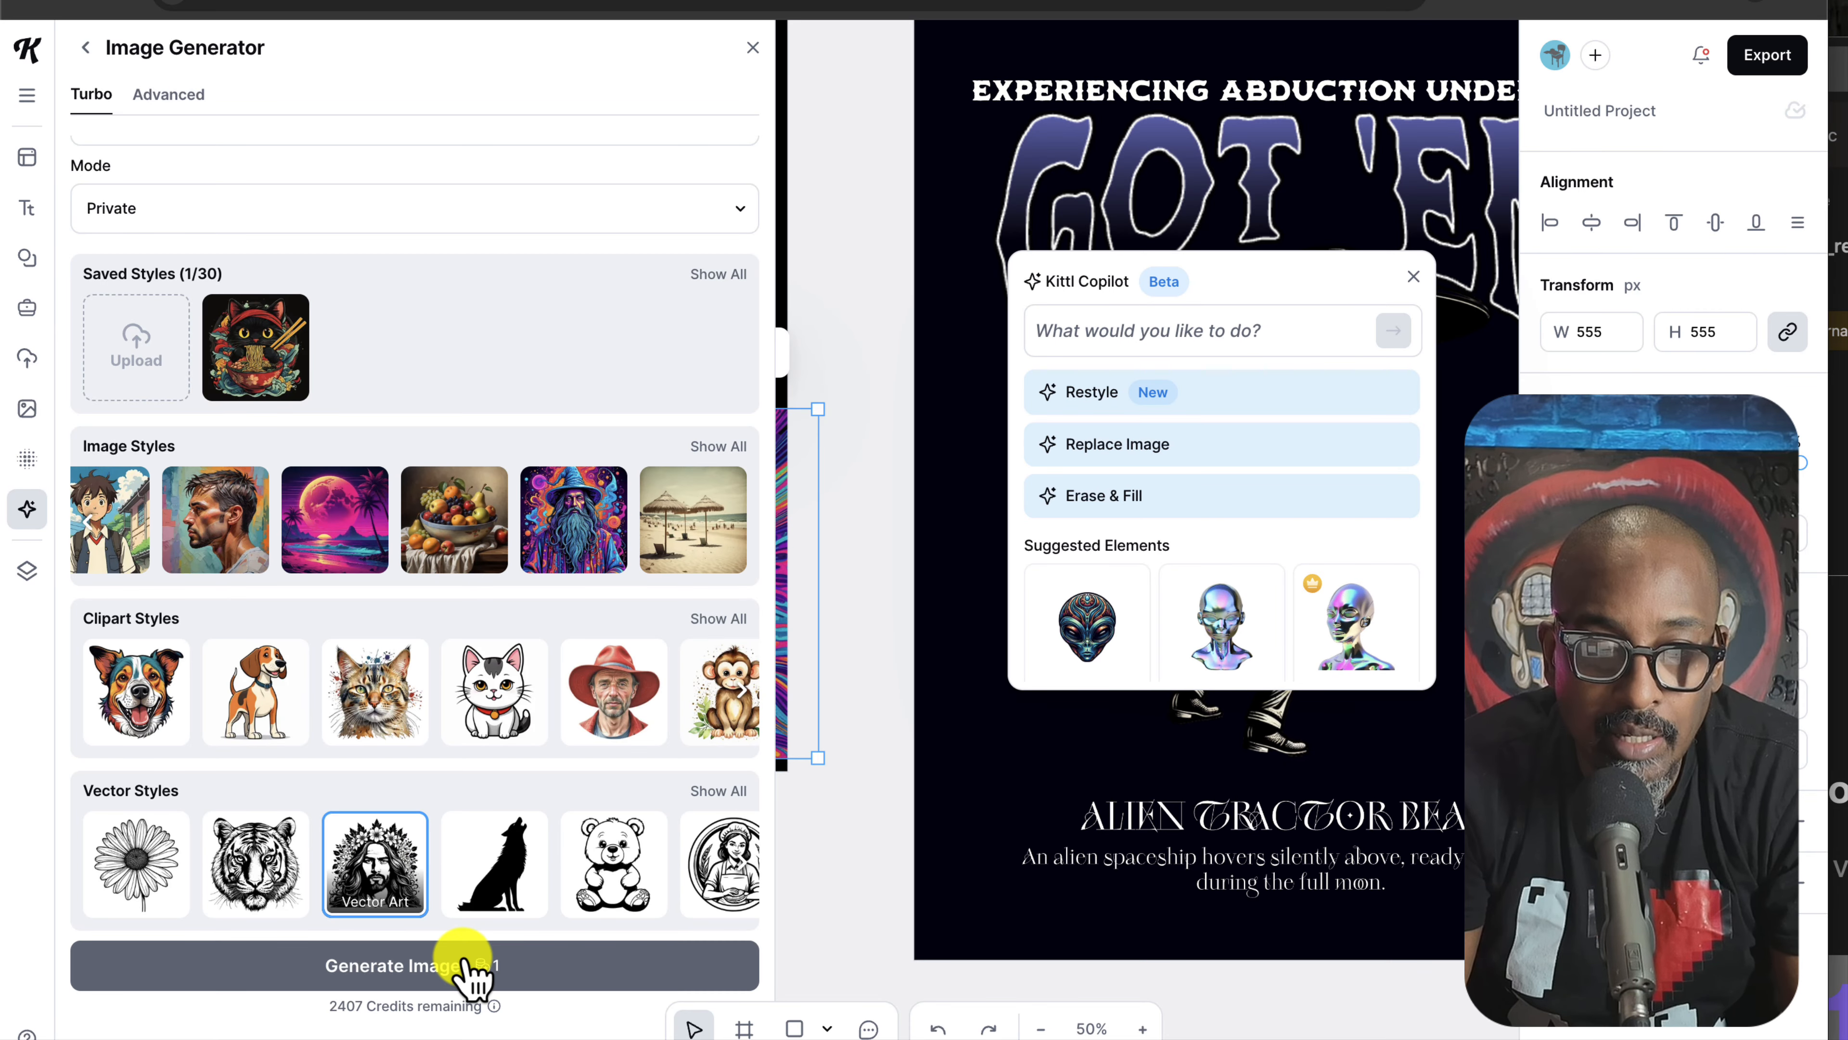
click(466, 966)
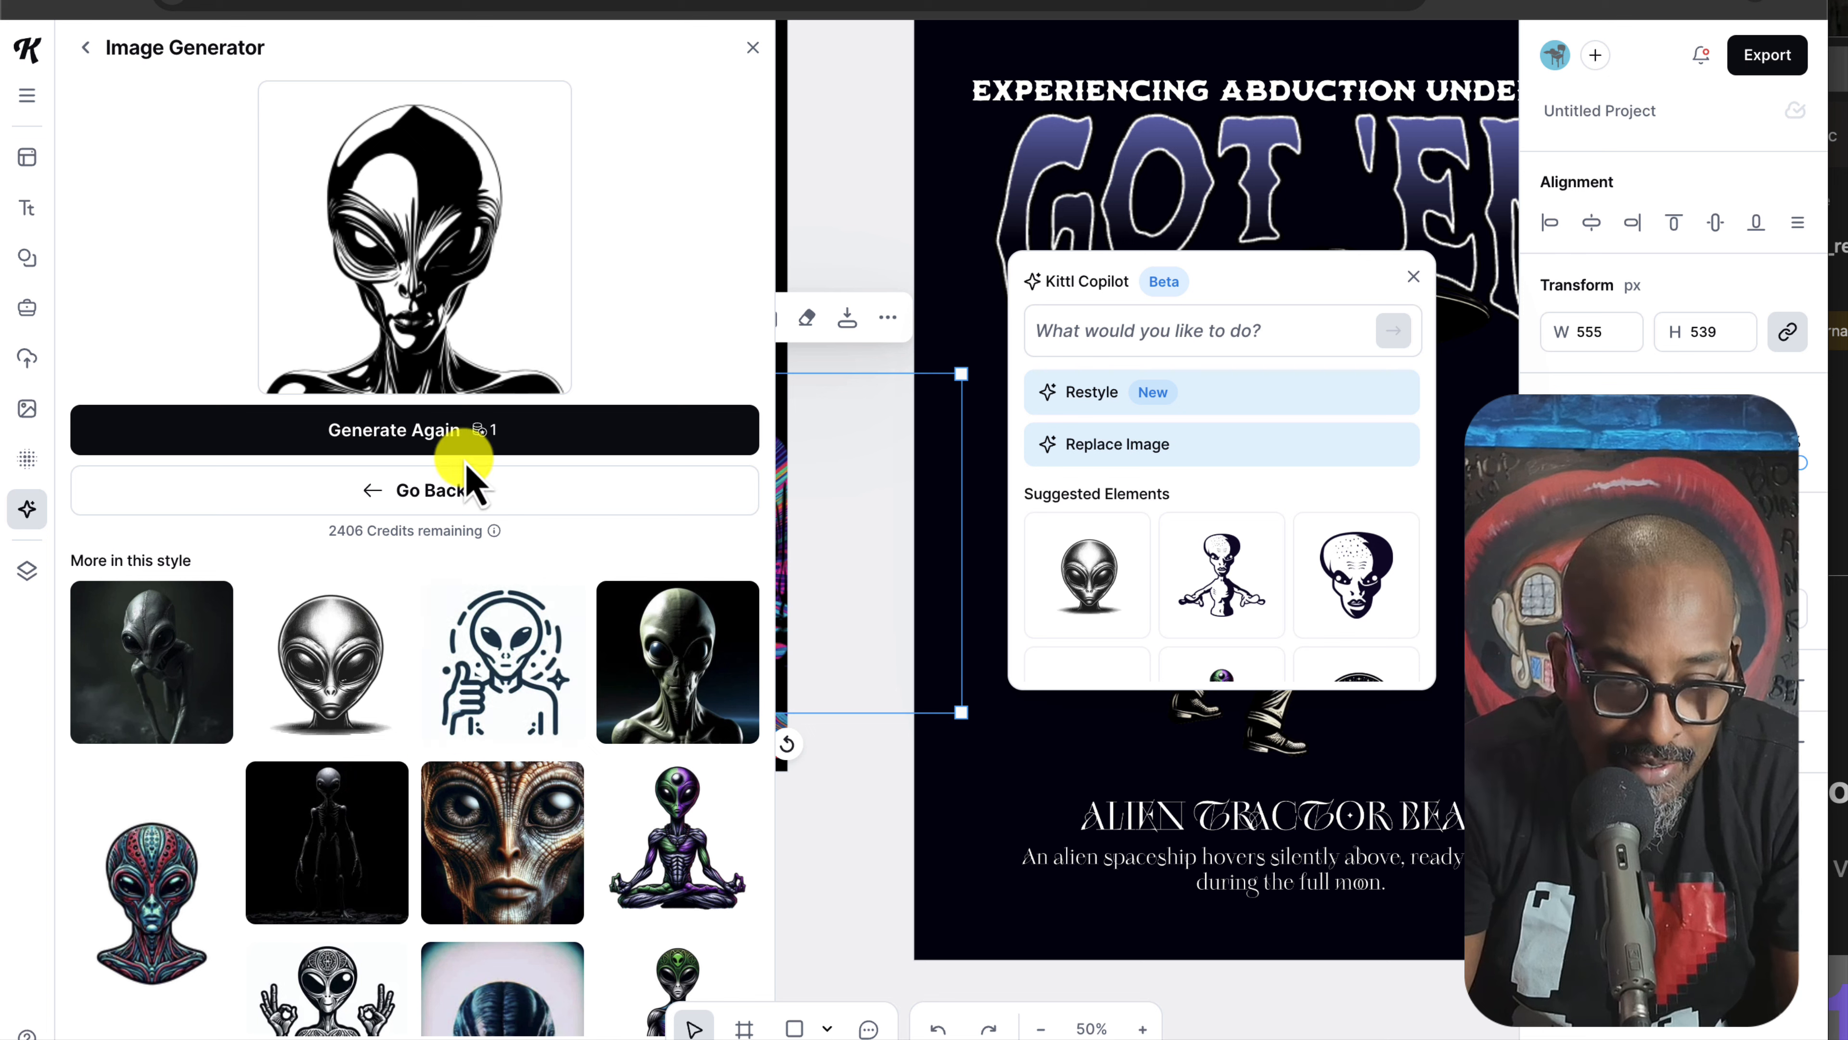
click(464, 429)
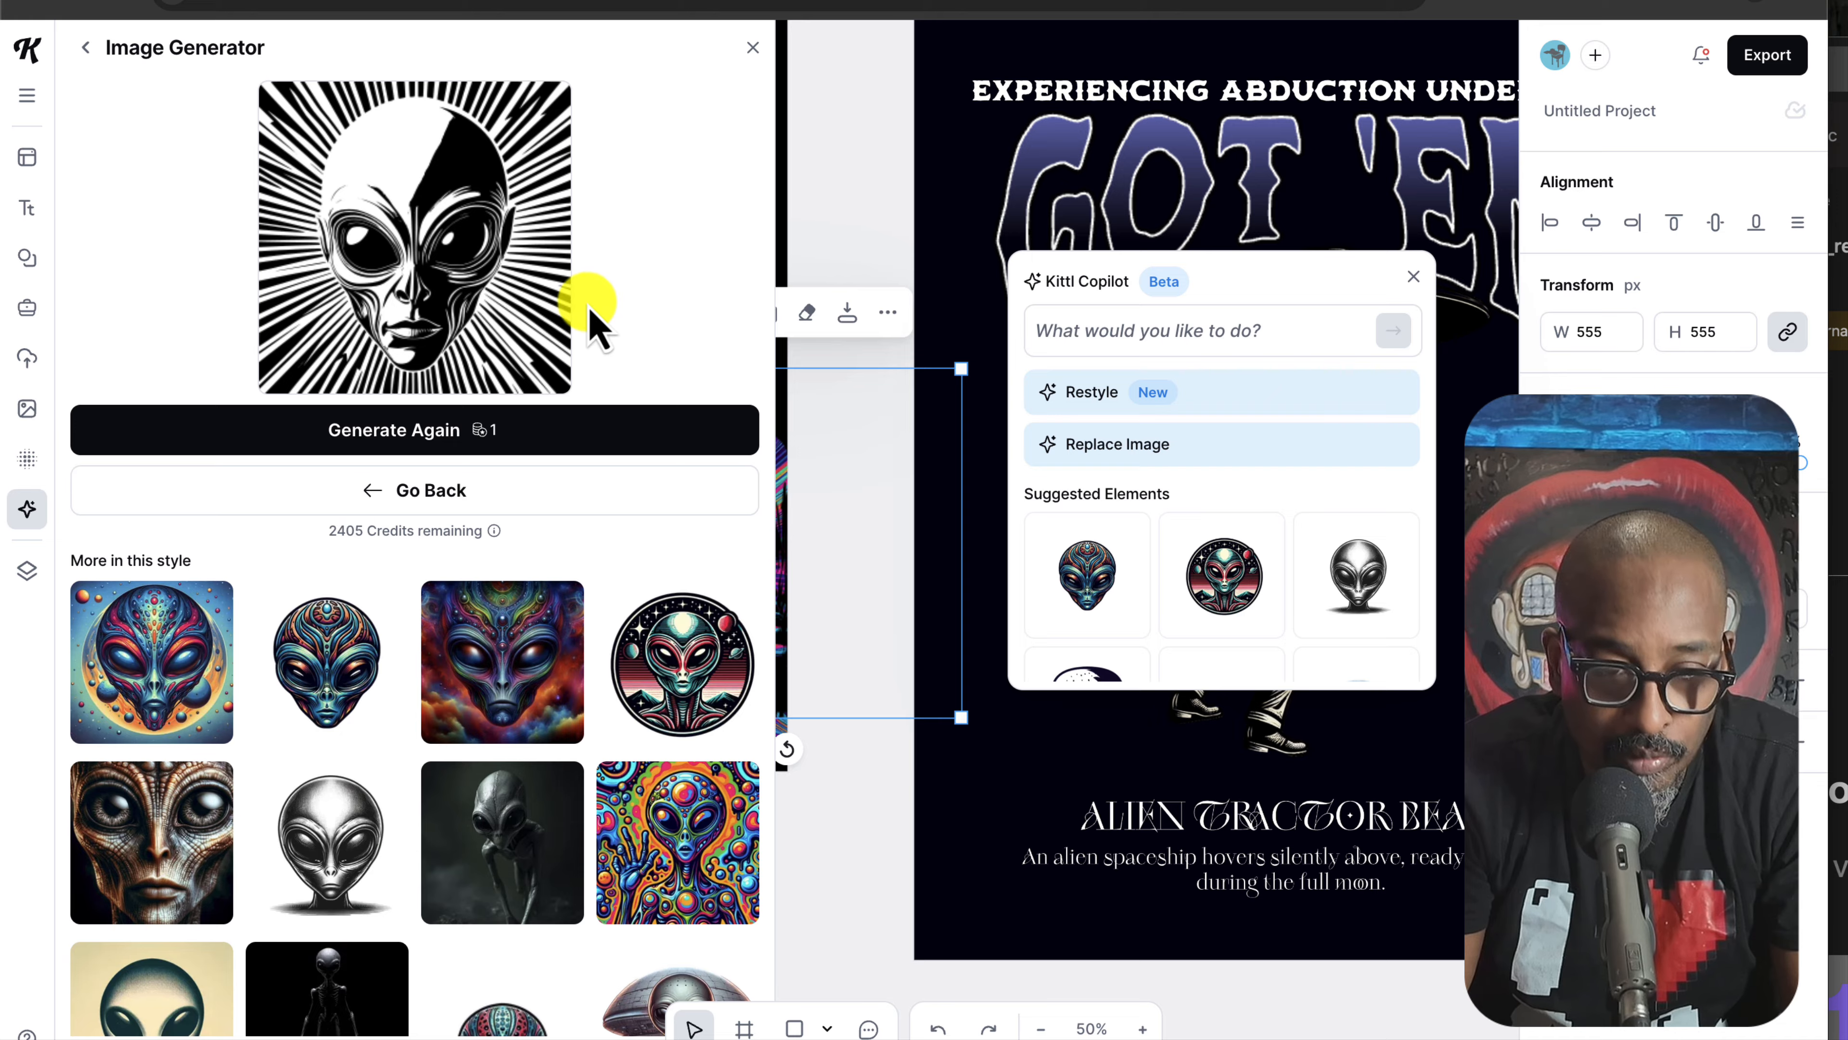
Step: Place the first alien on the Alien Took Human Life artboard and tint it teal like the lettering
click(752, 48)
drag(746, 523, 580, 443)
key(super+z)
drag(657, 358, 666, 356)
click(1551, 564)
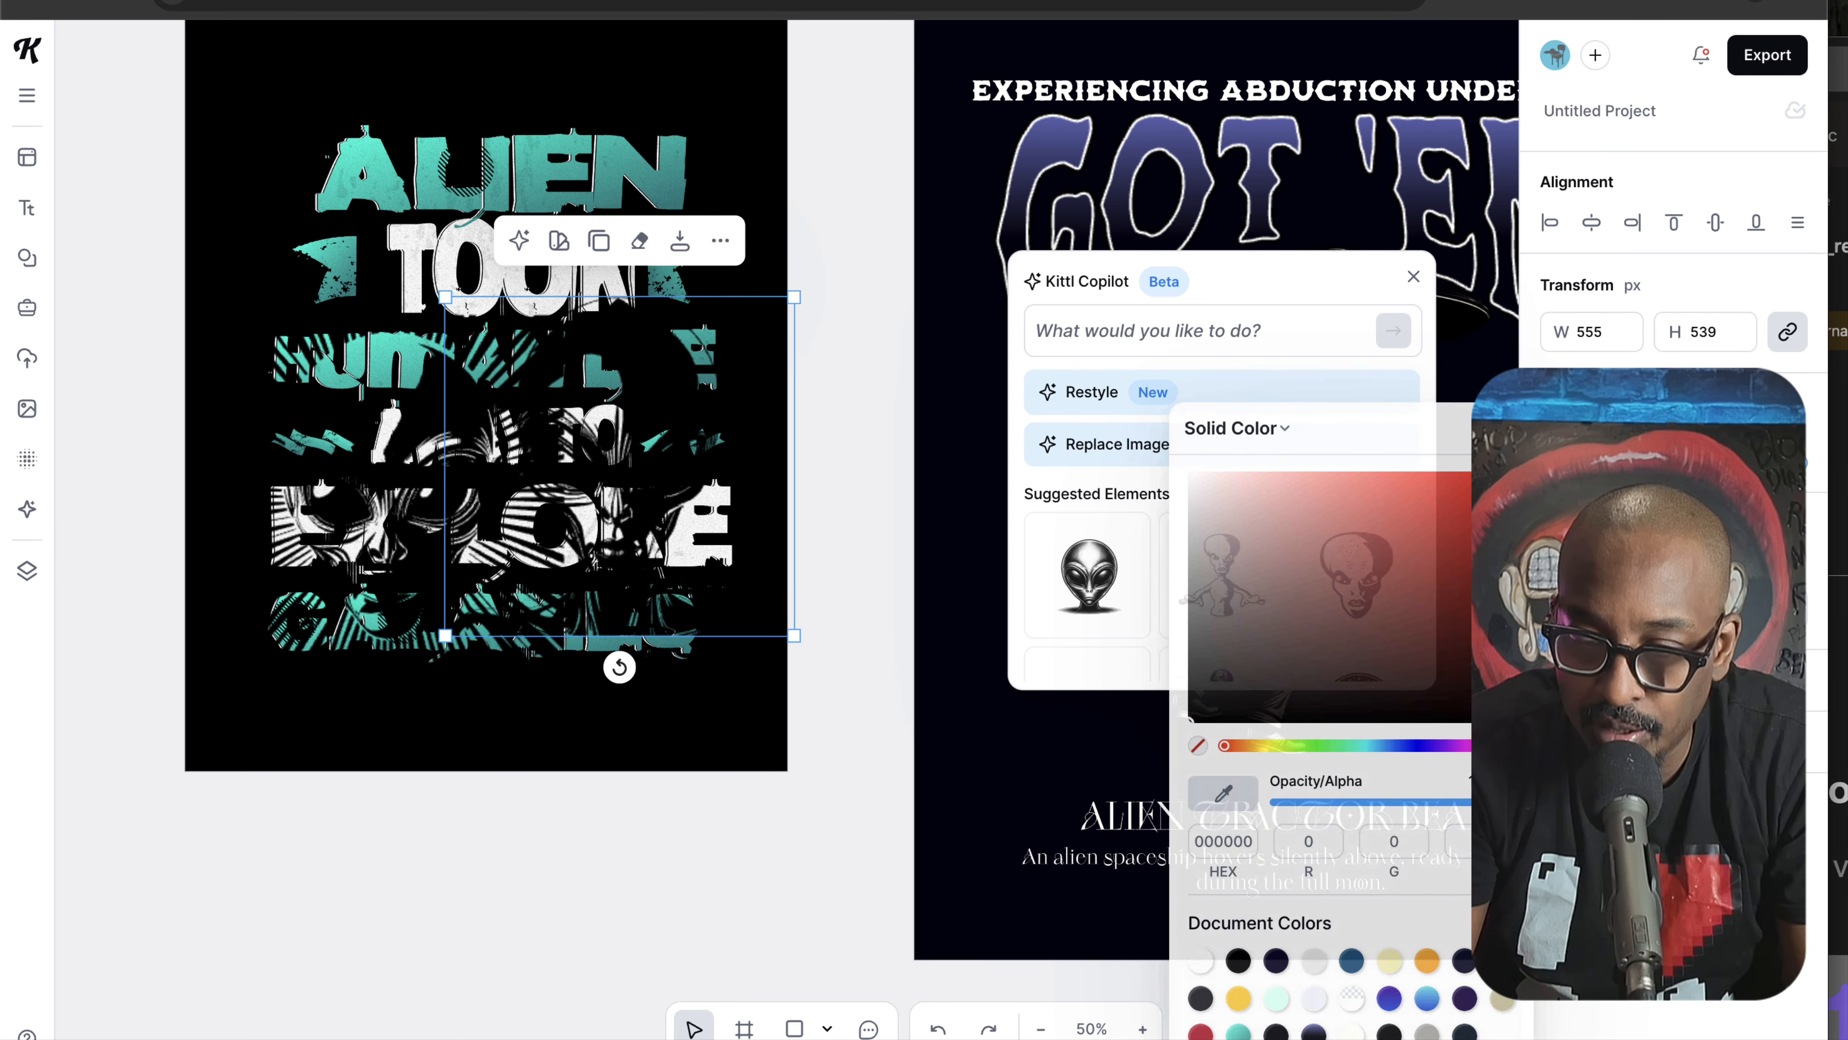
click(1222, 793)
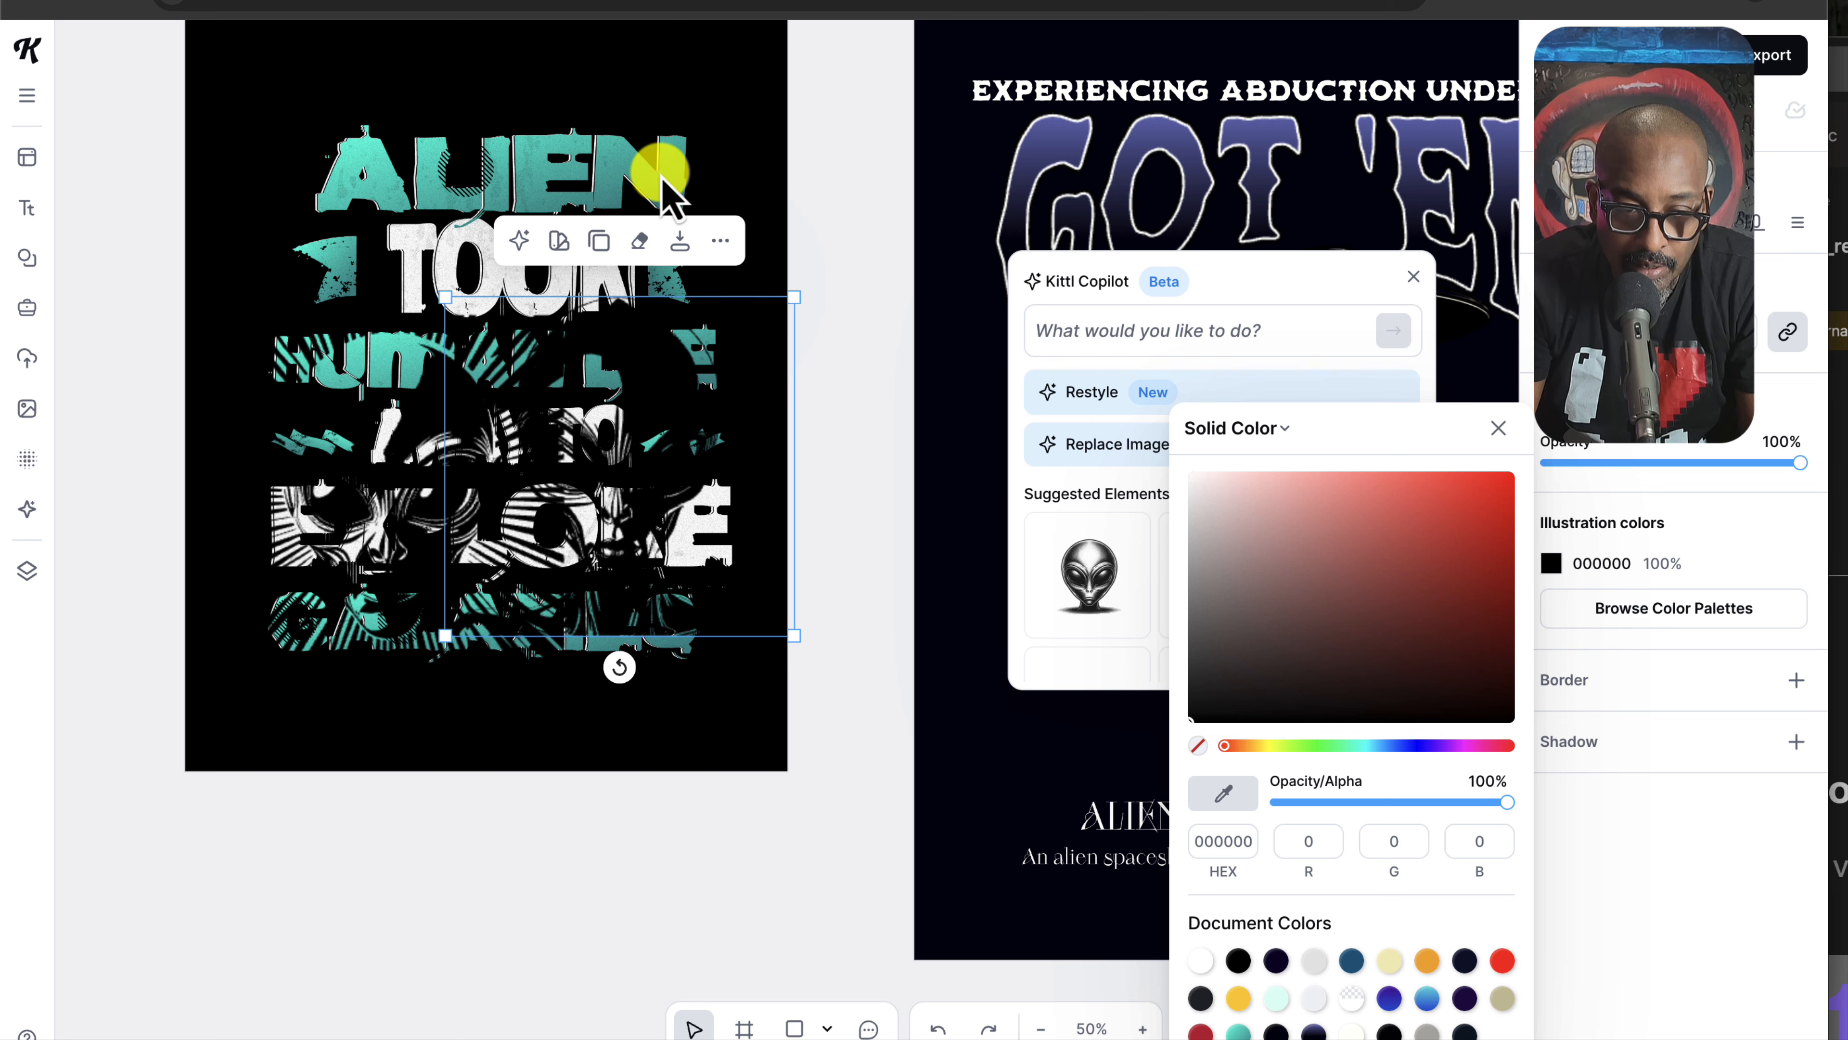
click(1240, 1001)
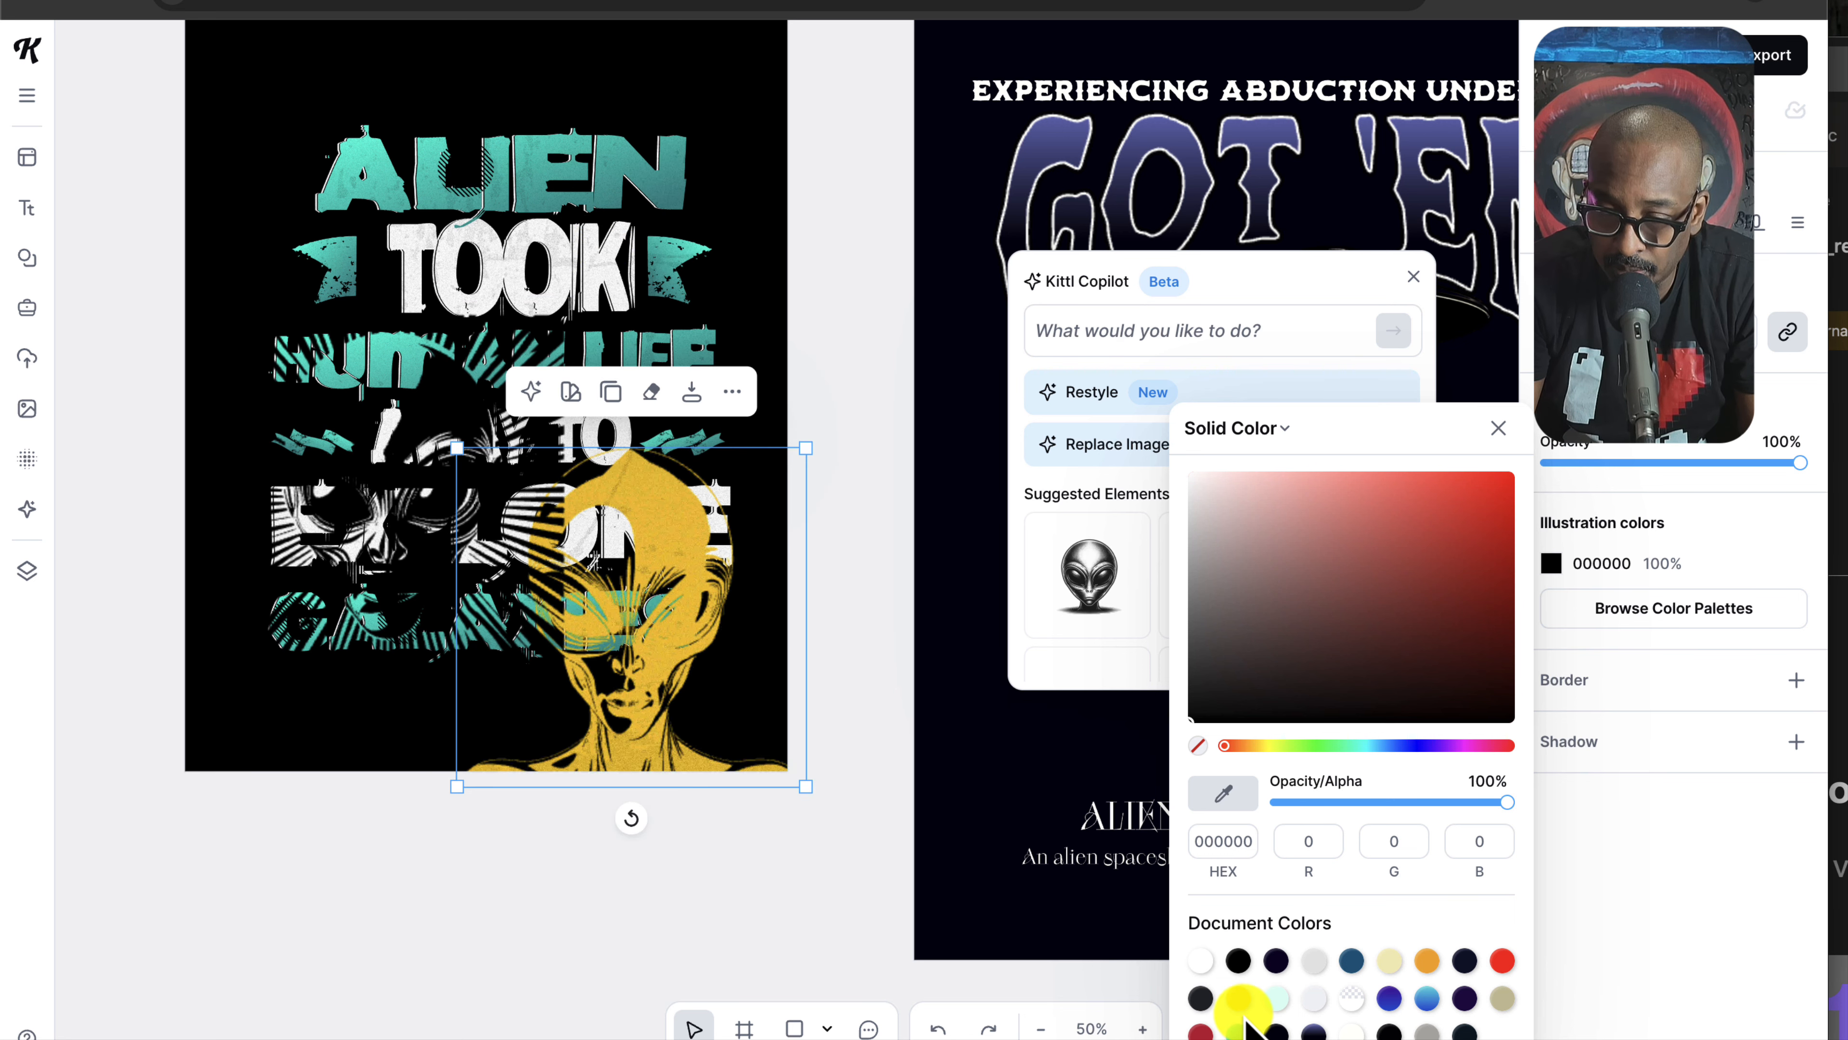
click(1245, 1028)
drag(693, 583, 724, 426)
Step: Position the rayed alien face on the artboard and recolour its black parts white (FFFFFF)
click(408, 405)
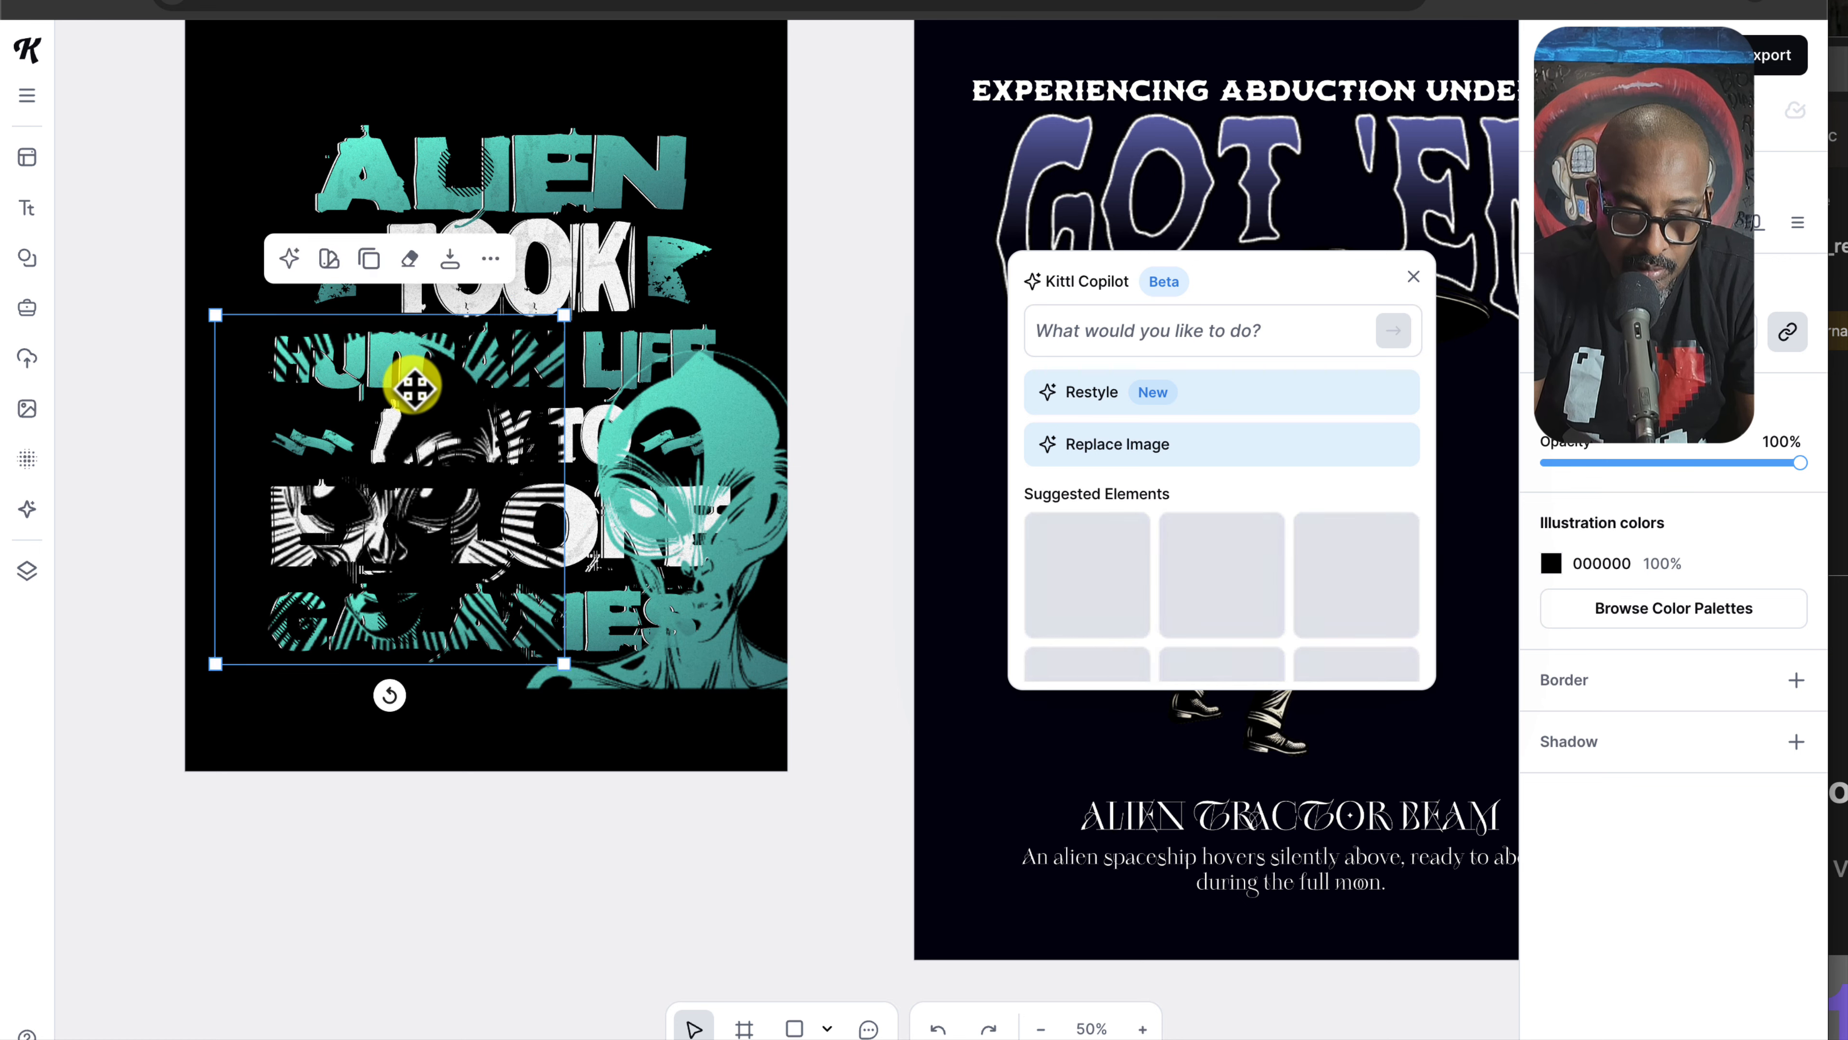
drag(413, 387, 472, 458)
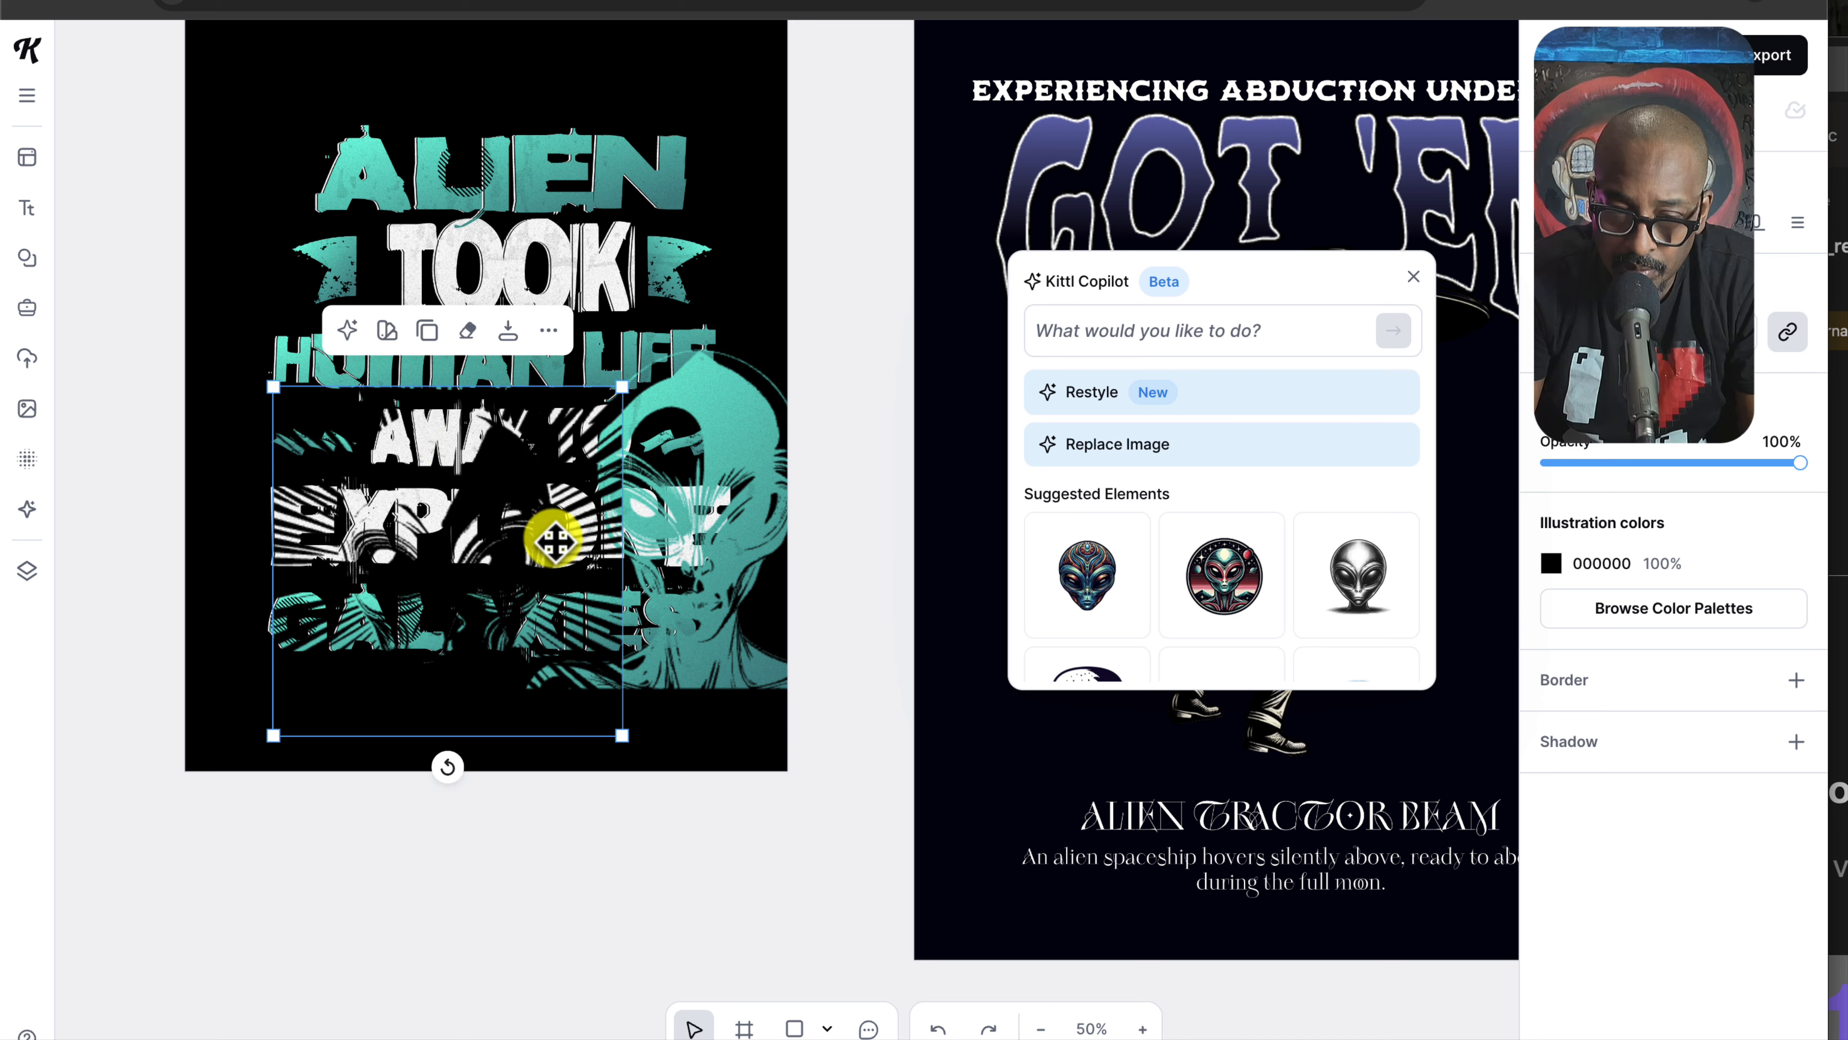
drag(553, 541, 762, 443)
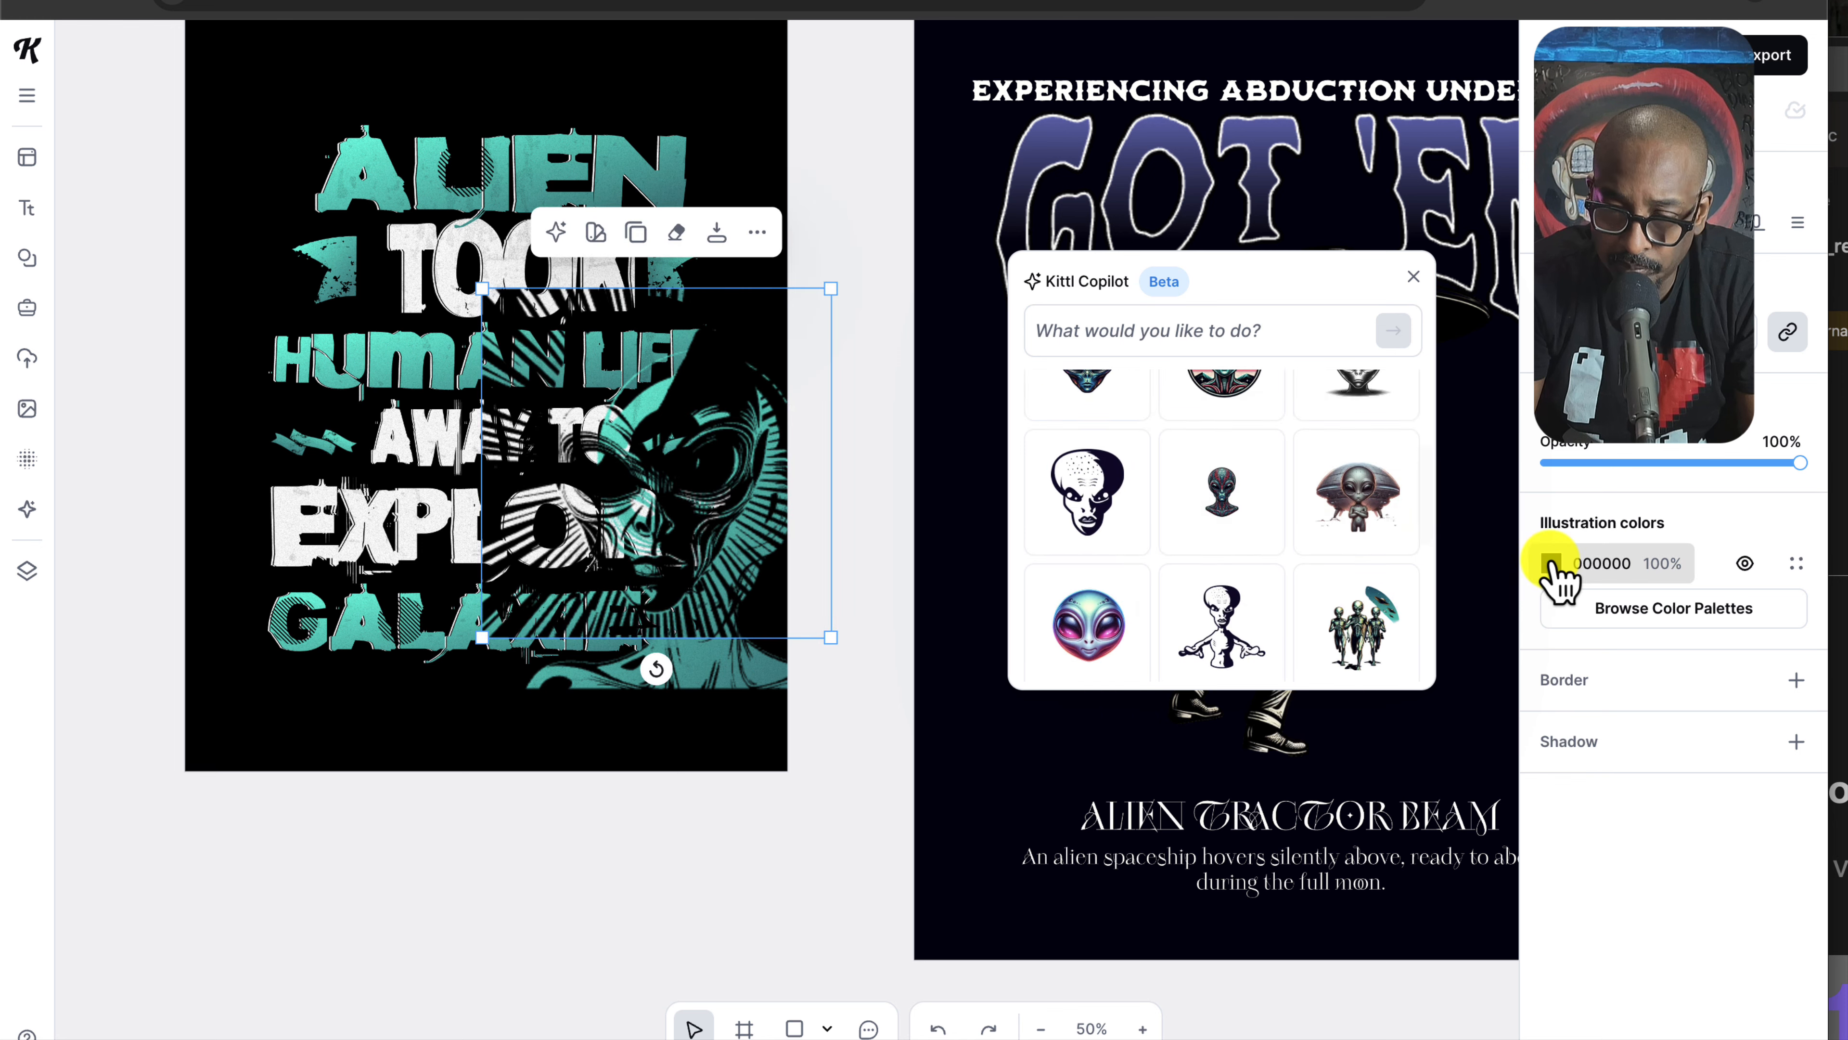
click(1552, 564)
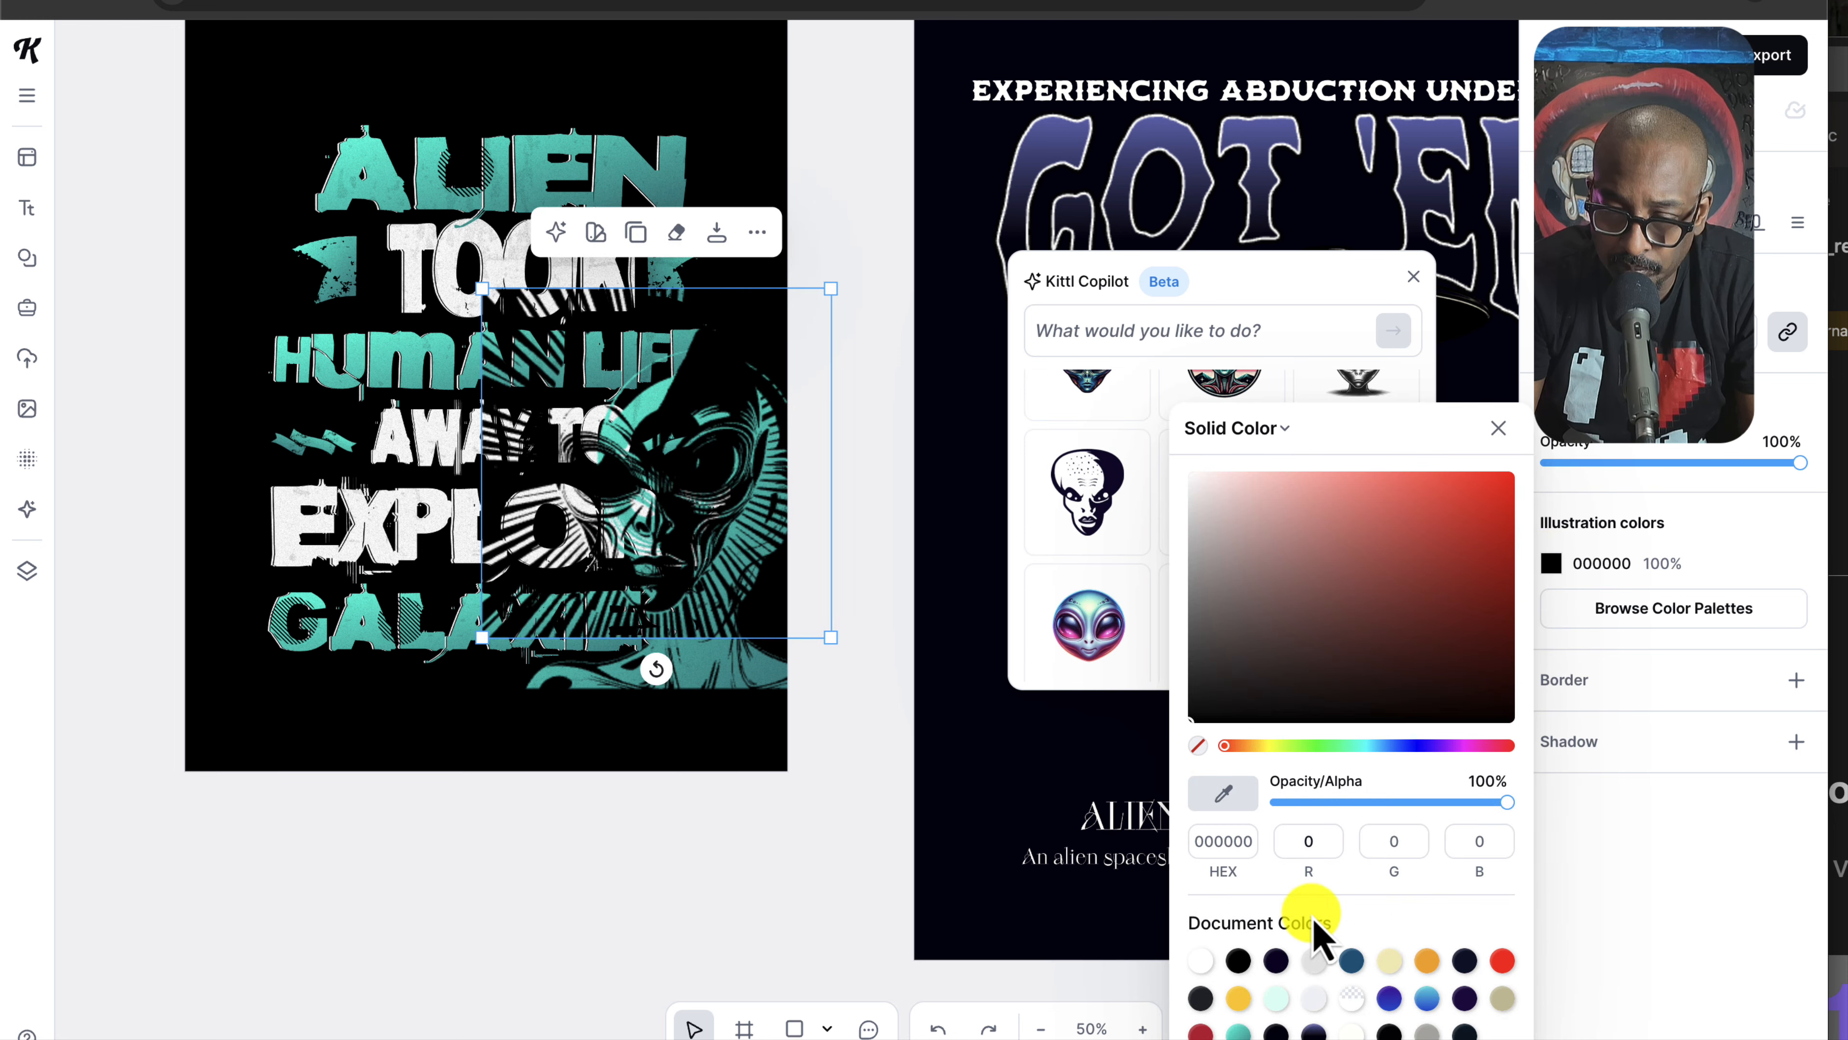
click(1200, 961)
drag(725, 362, 538, 495)
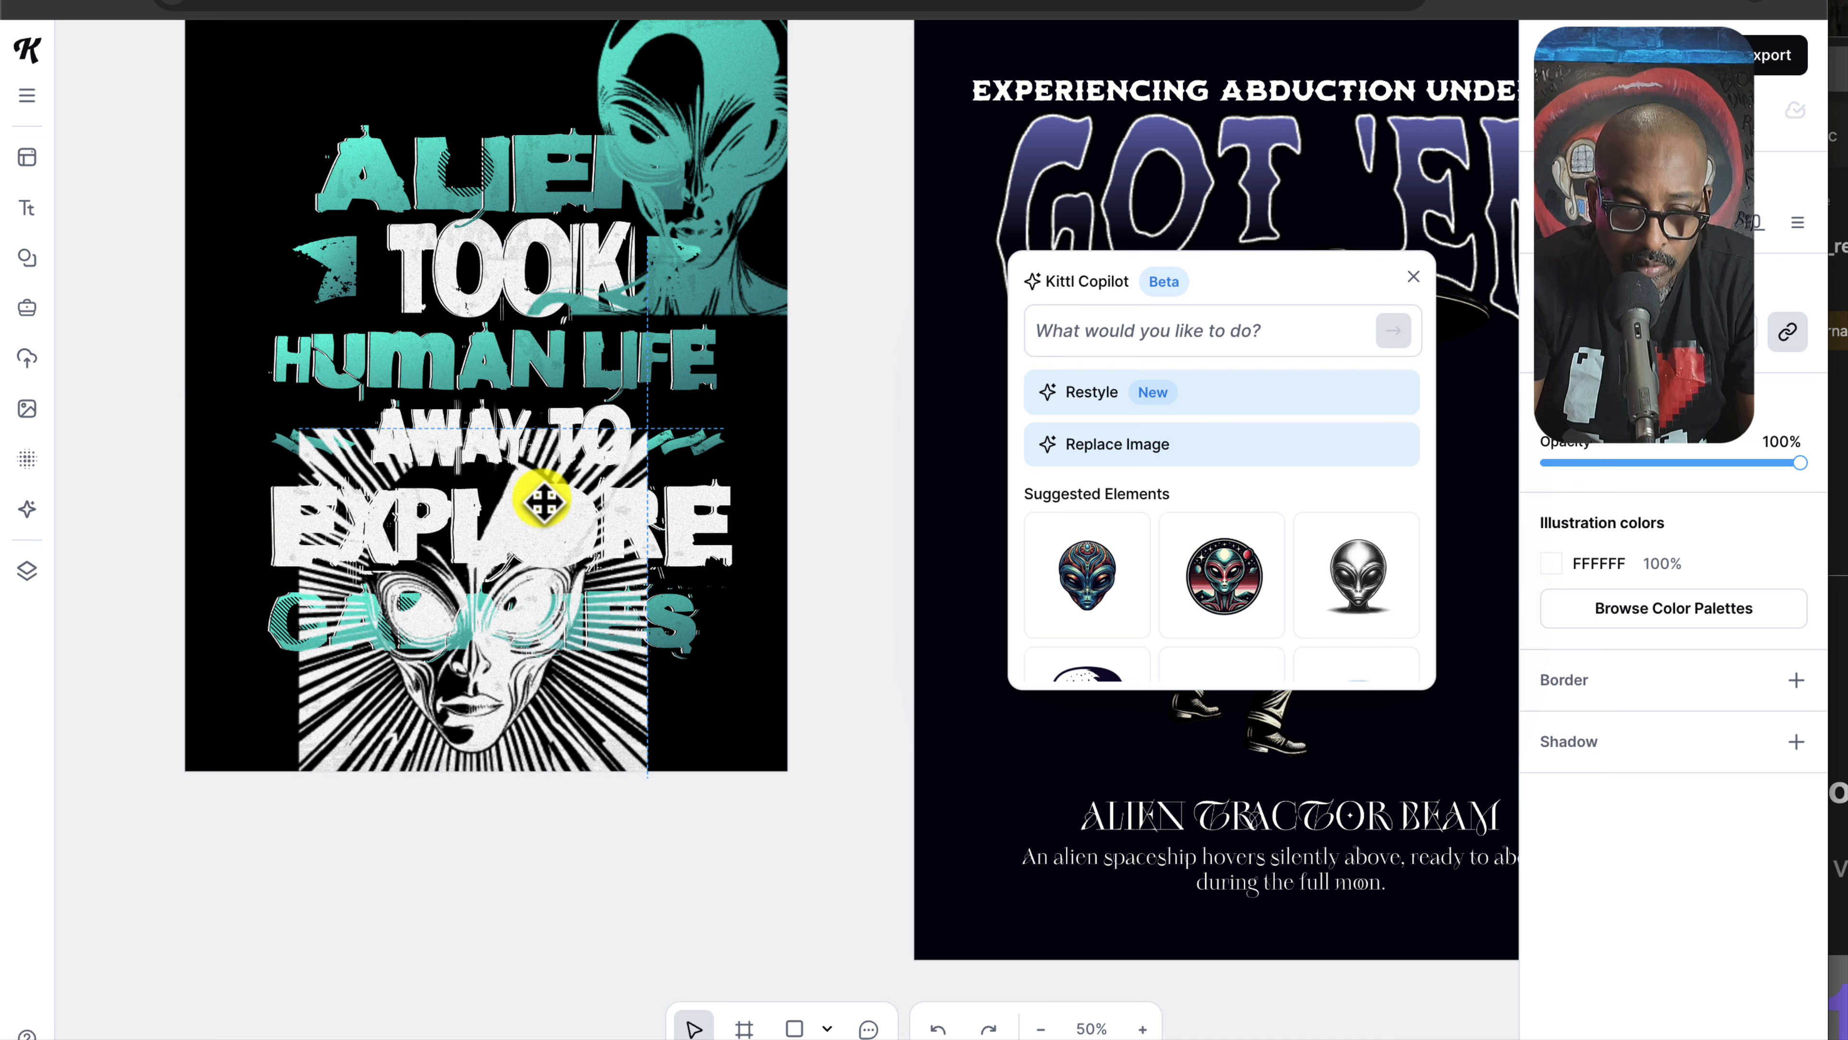
Step: Delete the teal alien and select all the text lines together
click(709, 74)
key(Delete)
click(363, 120)
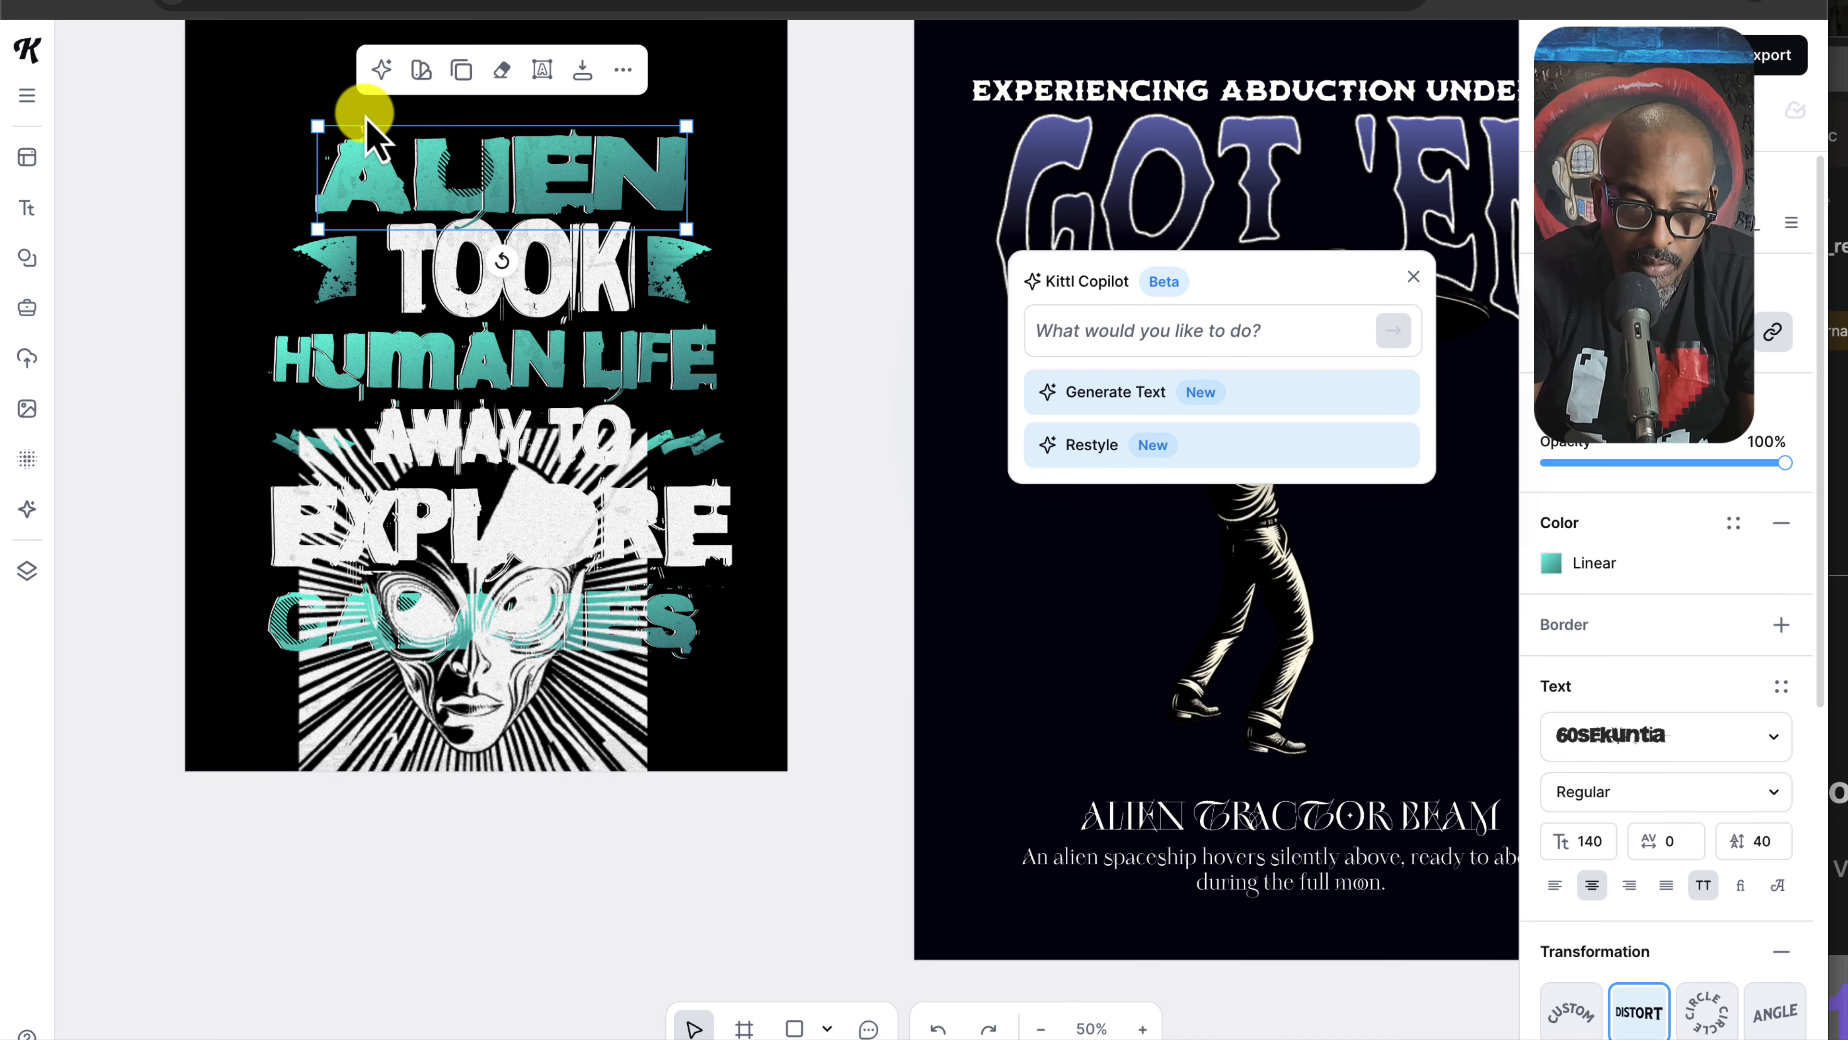
drag(219, 101, 643, 546)
Step: Set the white alien face at the bottom, just beneath the lettering
click(692, 690)
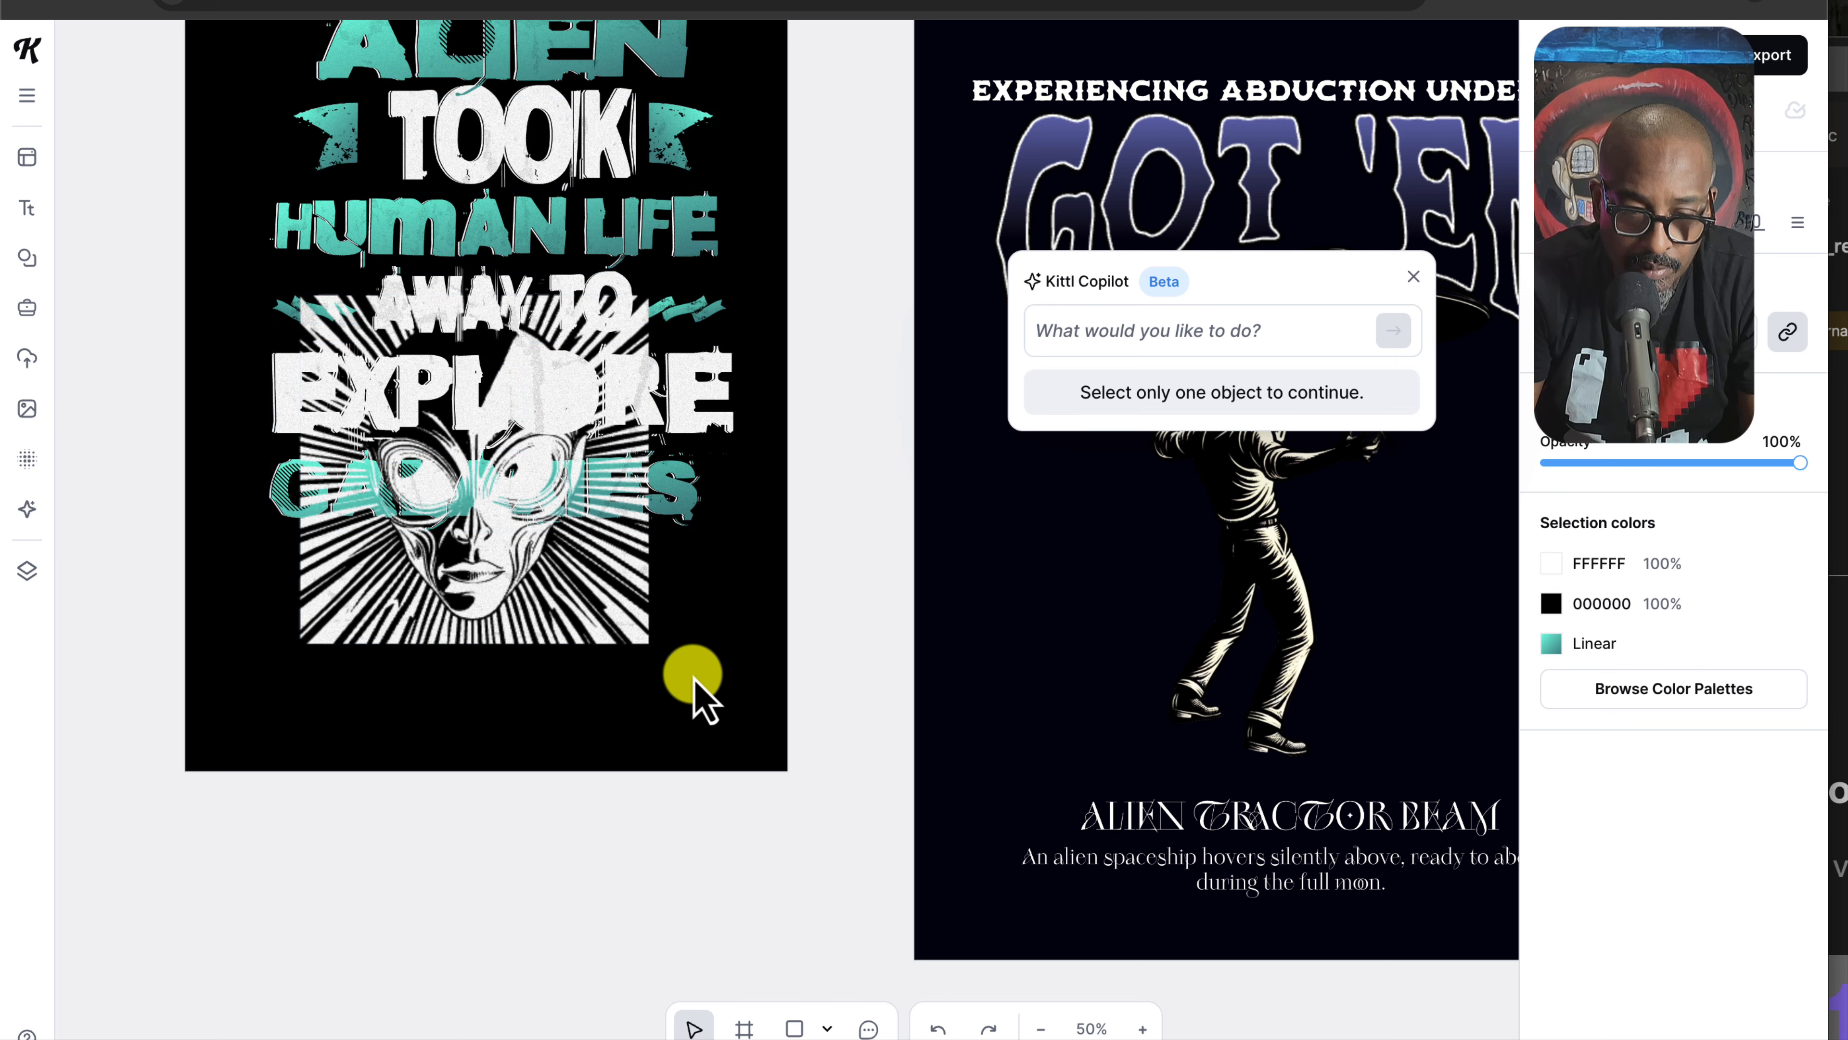
drag(568, 617, 593, 739)
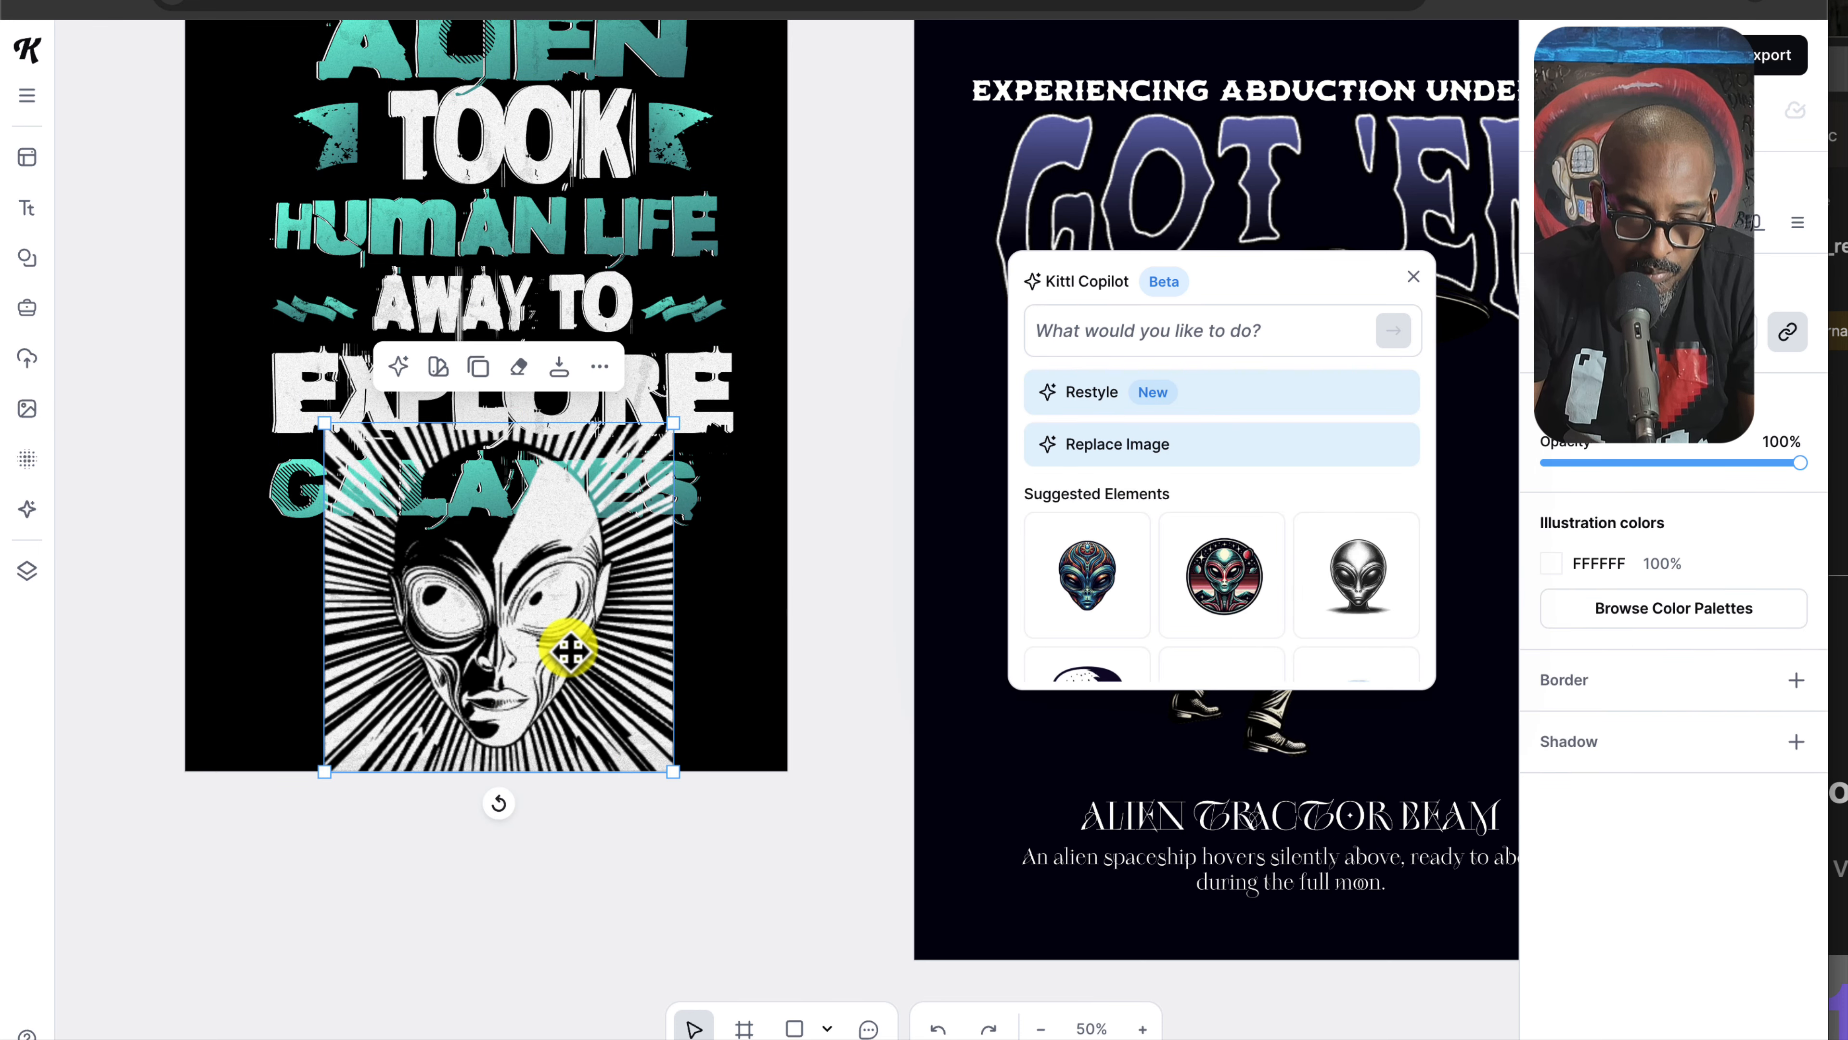
drag(569, 652, 569, 682)
drag(557, 489, 555, 446)
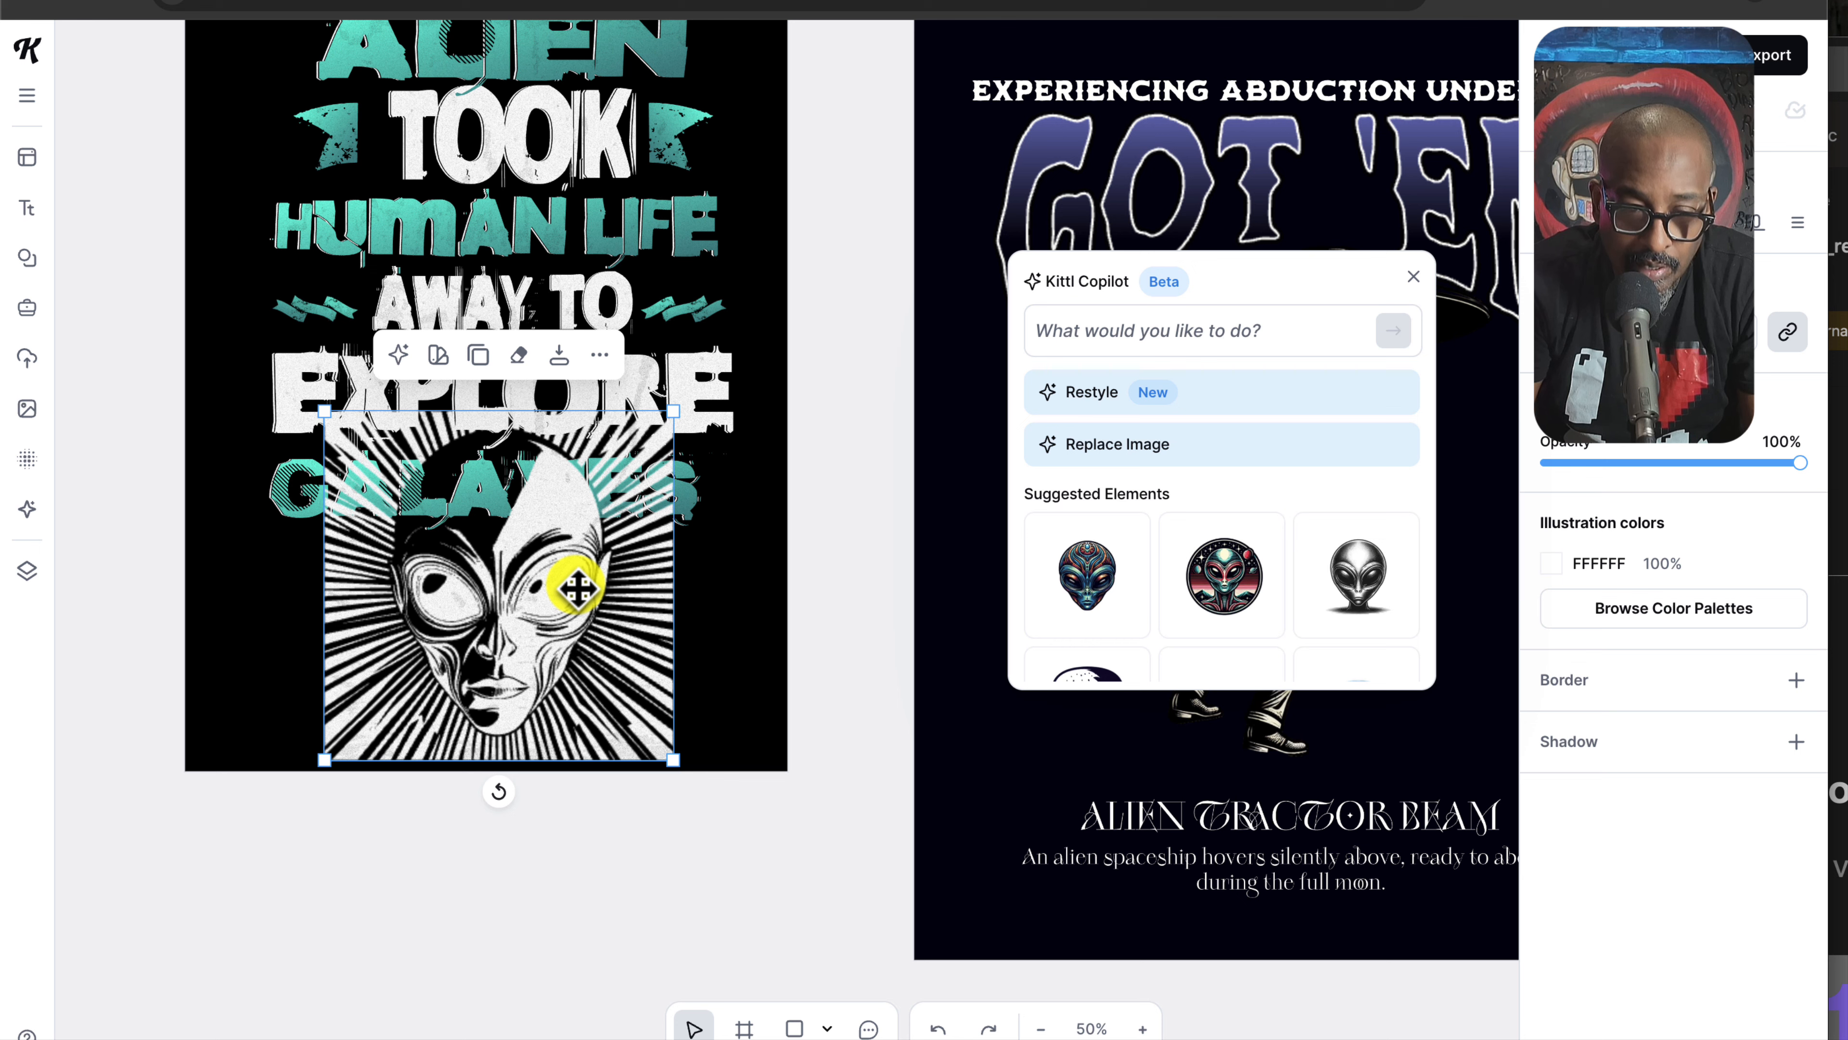
Step: Rasterize the alien face and erase the rays along its top, left and right edges
click(519, 357)
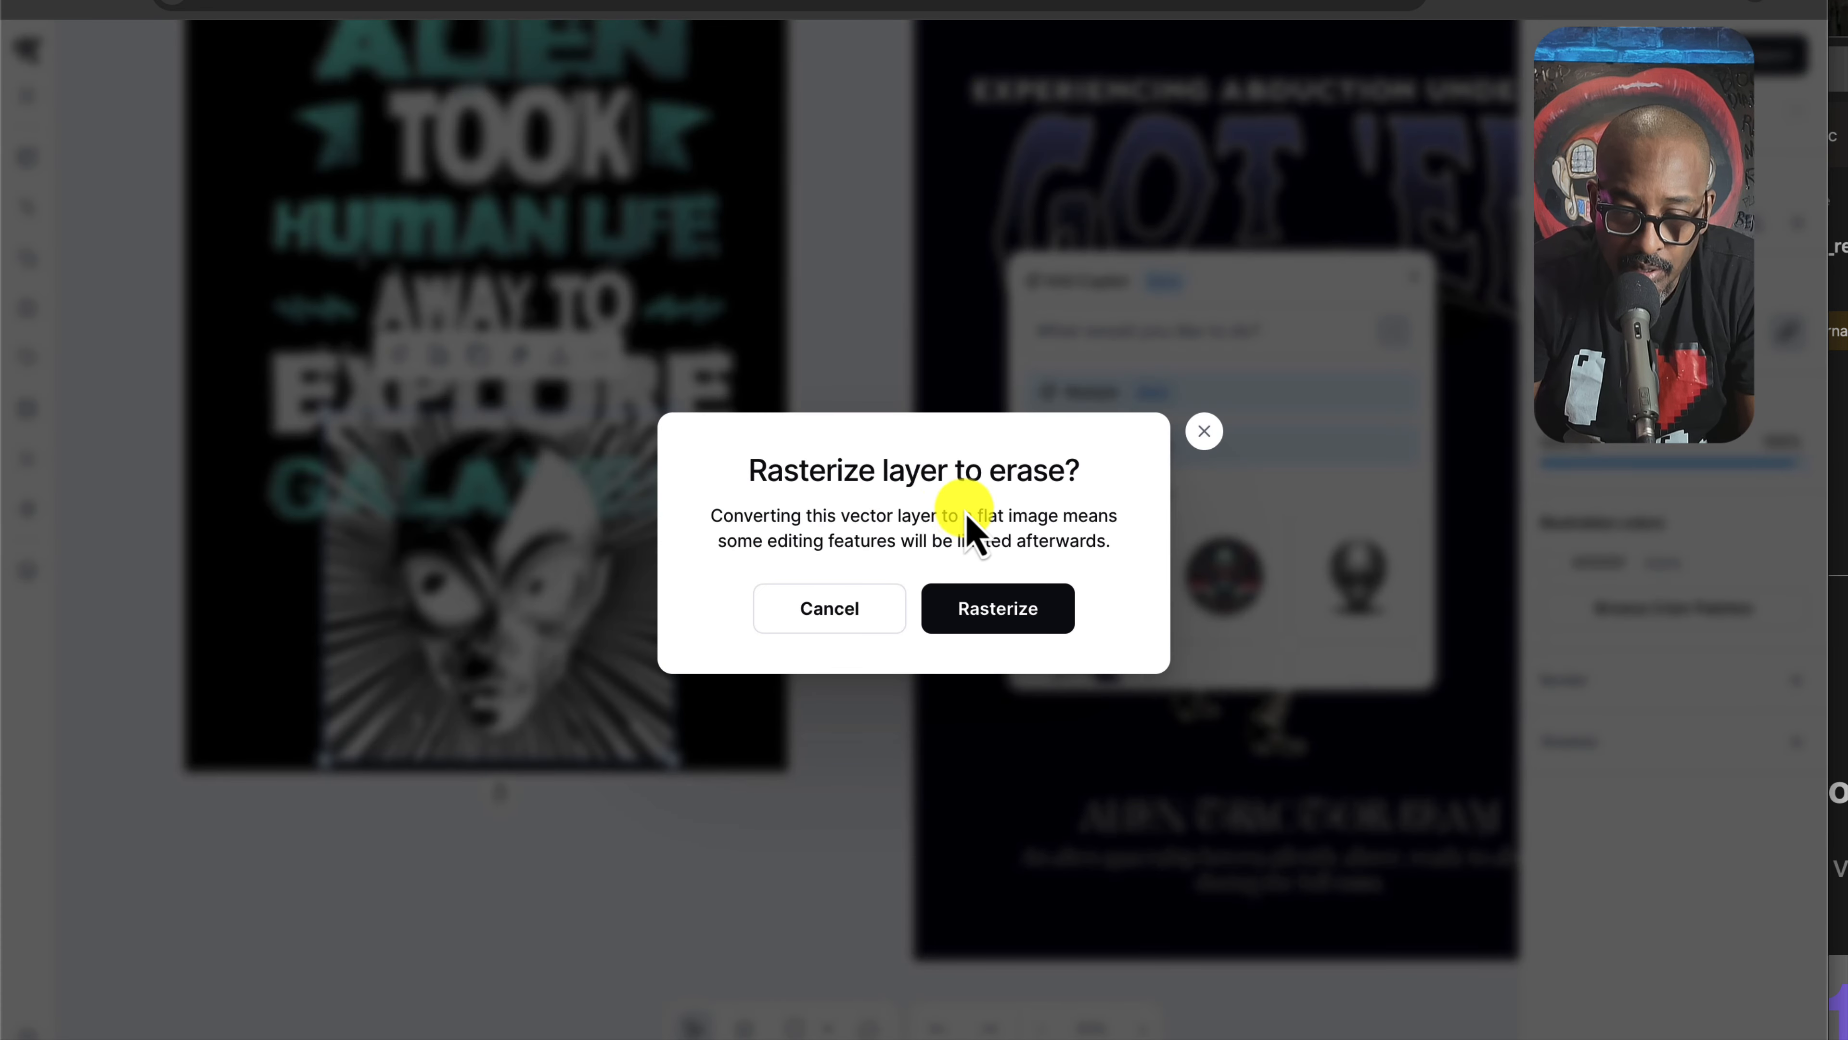
click(1004, 610)
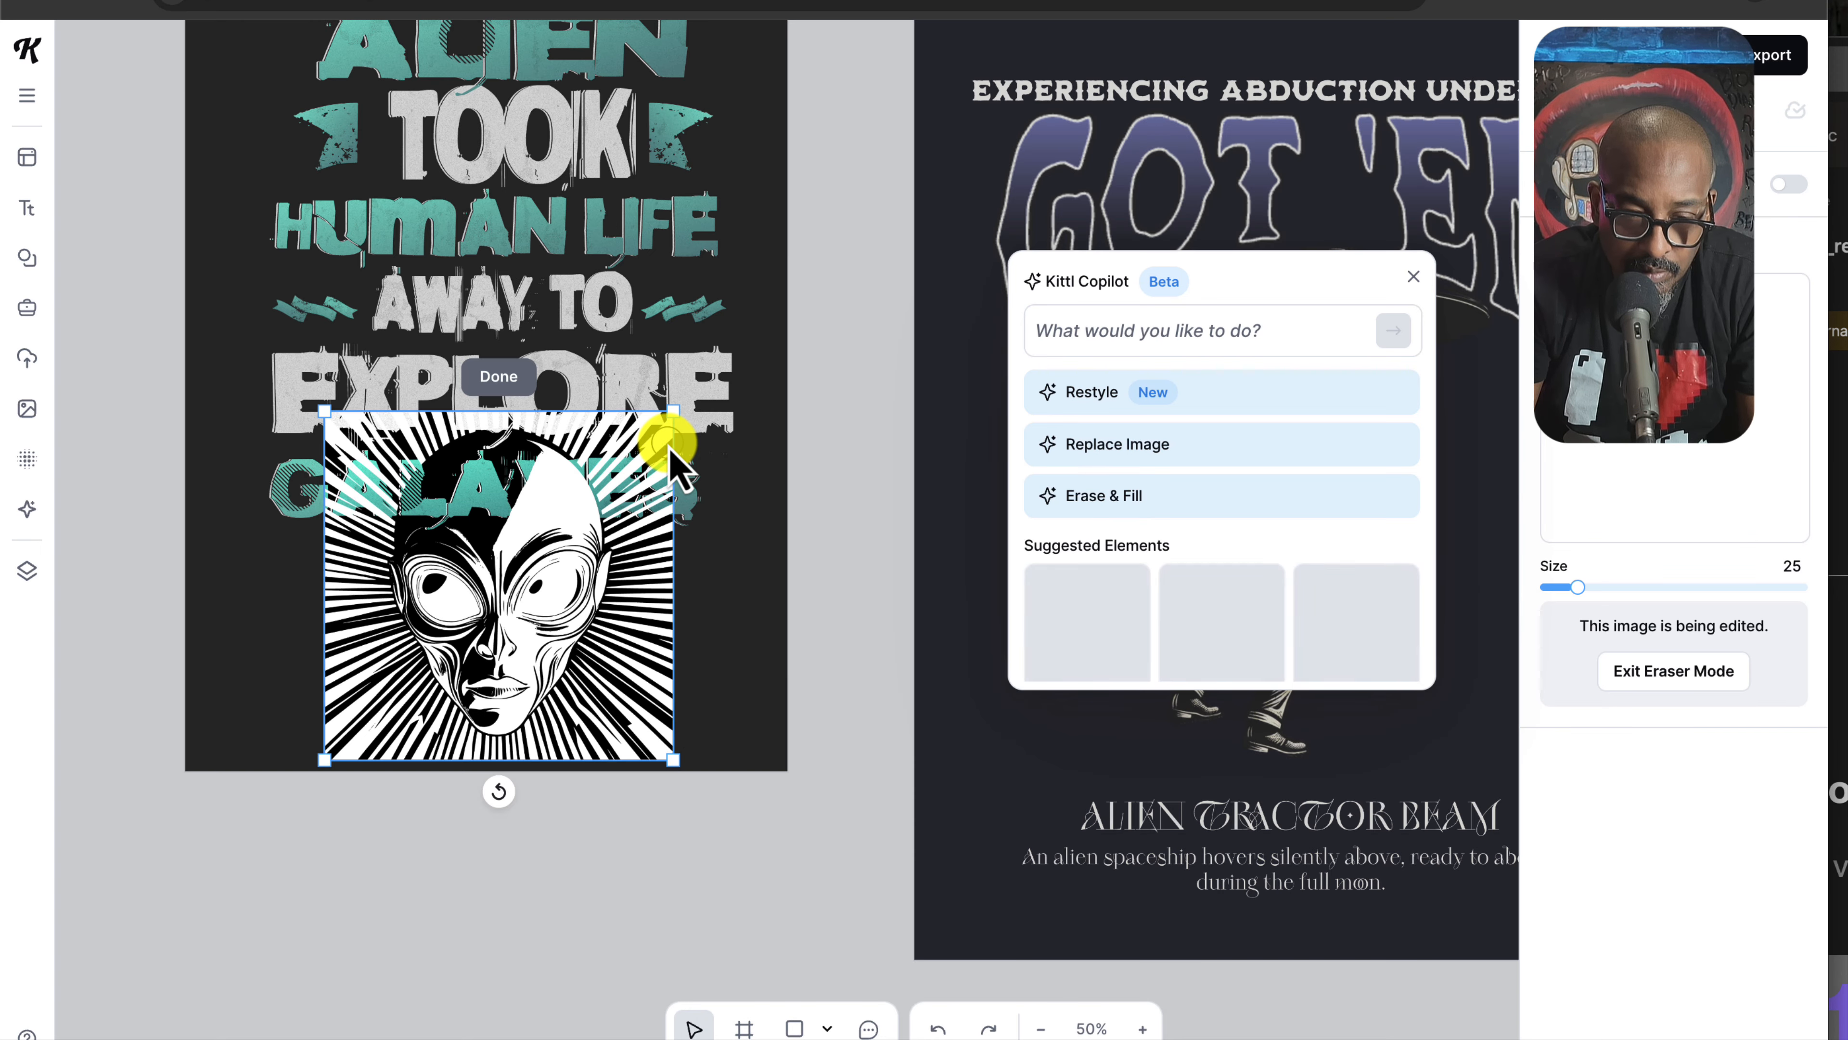
mouse_move(627, 441)
mouse_down()
mouse_move(577, 432)
mouse_move(623, 503)
mouse_move(635, 435)
mouse_move(596, 426)
mouse_up()
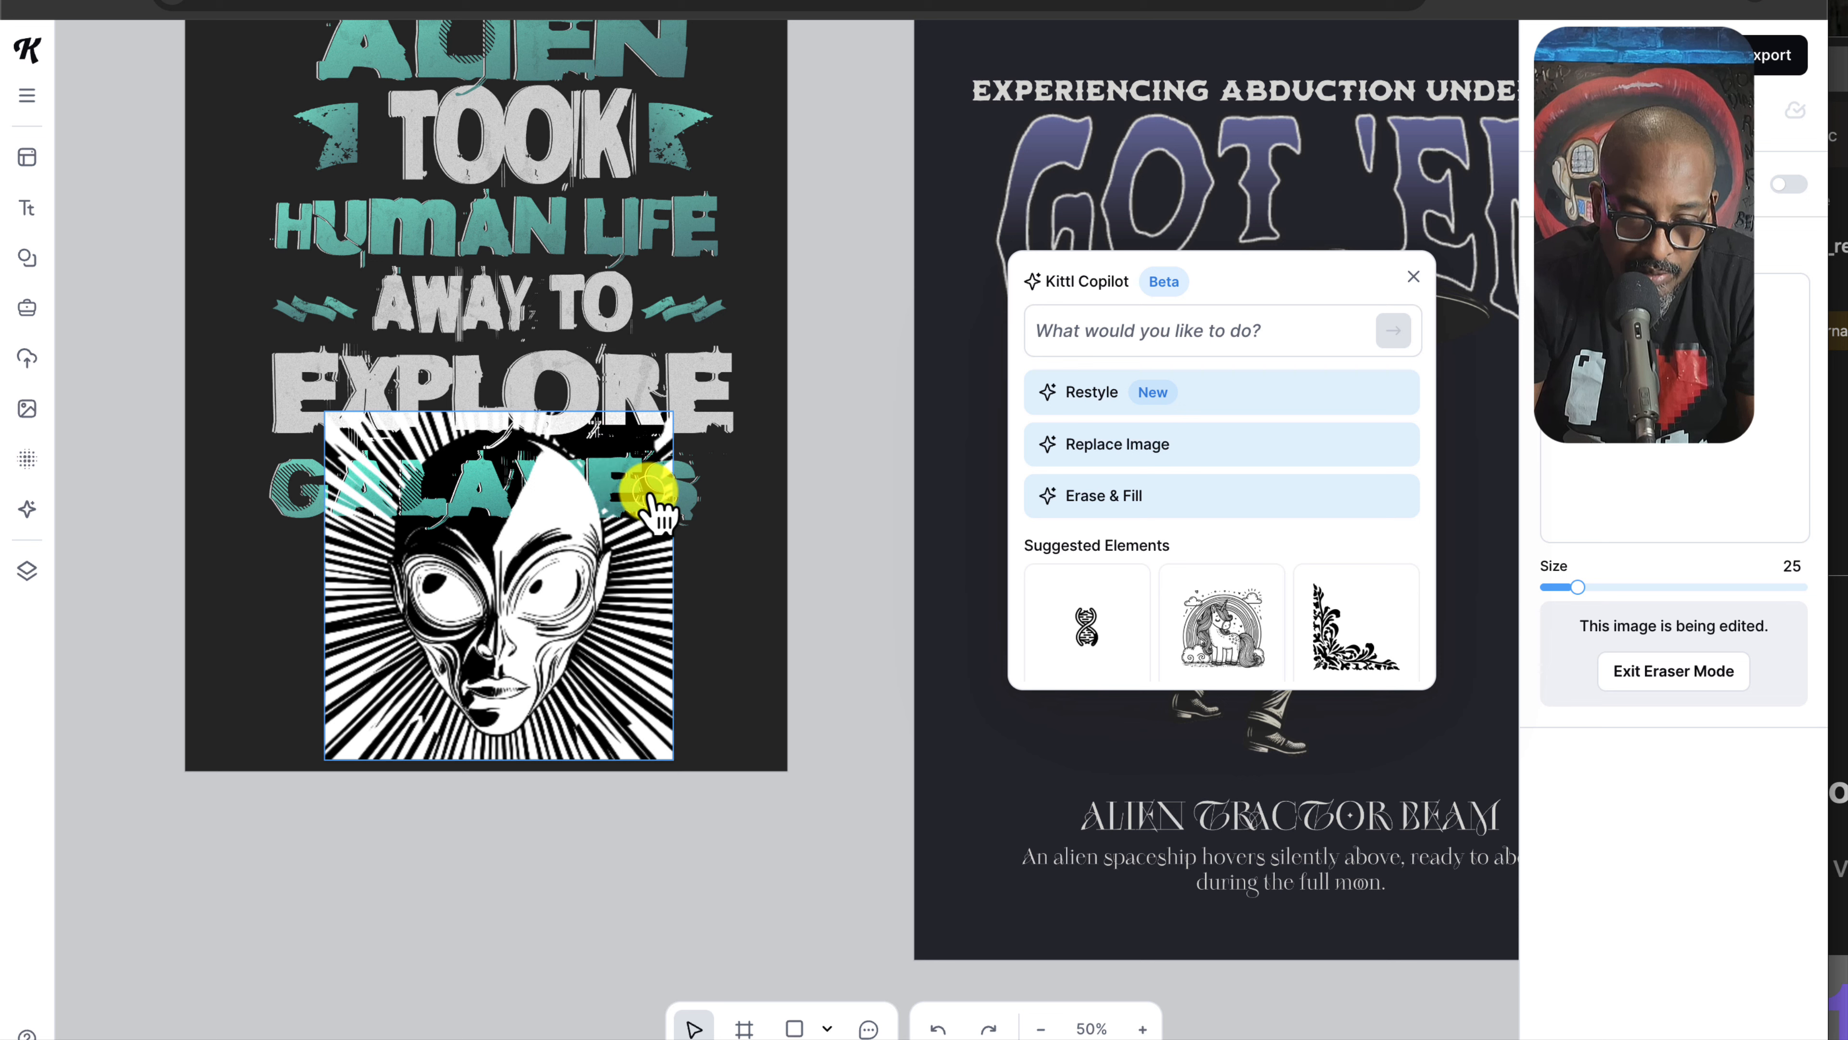
mouse_move(644, 559)
mouse_down()
mouse_move(621, 706)
mouse_move(569, 742)
mouse_move(627, 631)
mouse_move(627, 770)
mouse_move(664, 723)
mouse_move(653, 376)
mouse_move(673, 493)
mouse_move(626, 421)
mouse_up()
mouse_move(357, 400)
mouse_down()
mouse_move(284, 535)
mouse_move(369, 433)
mouse_move(331, 504)
mouse_move(343, 663)
mouse_move(337, 630)
mouse_move(433, 755)
mouse_move(354, 753)
mouse_move(316, 670)
mouse_move(502, 761)
mouse_up()
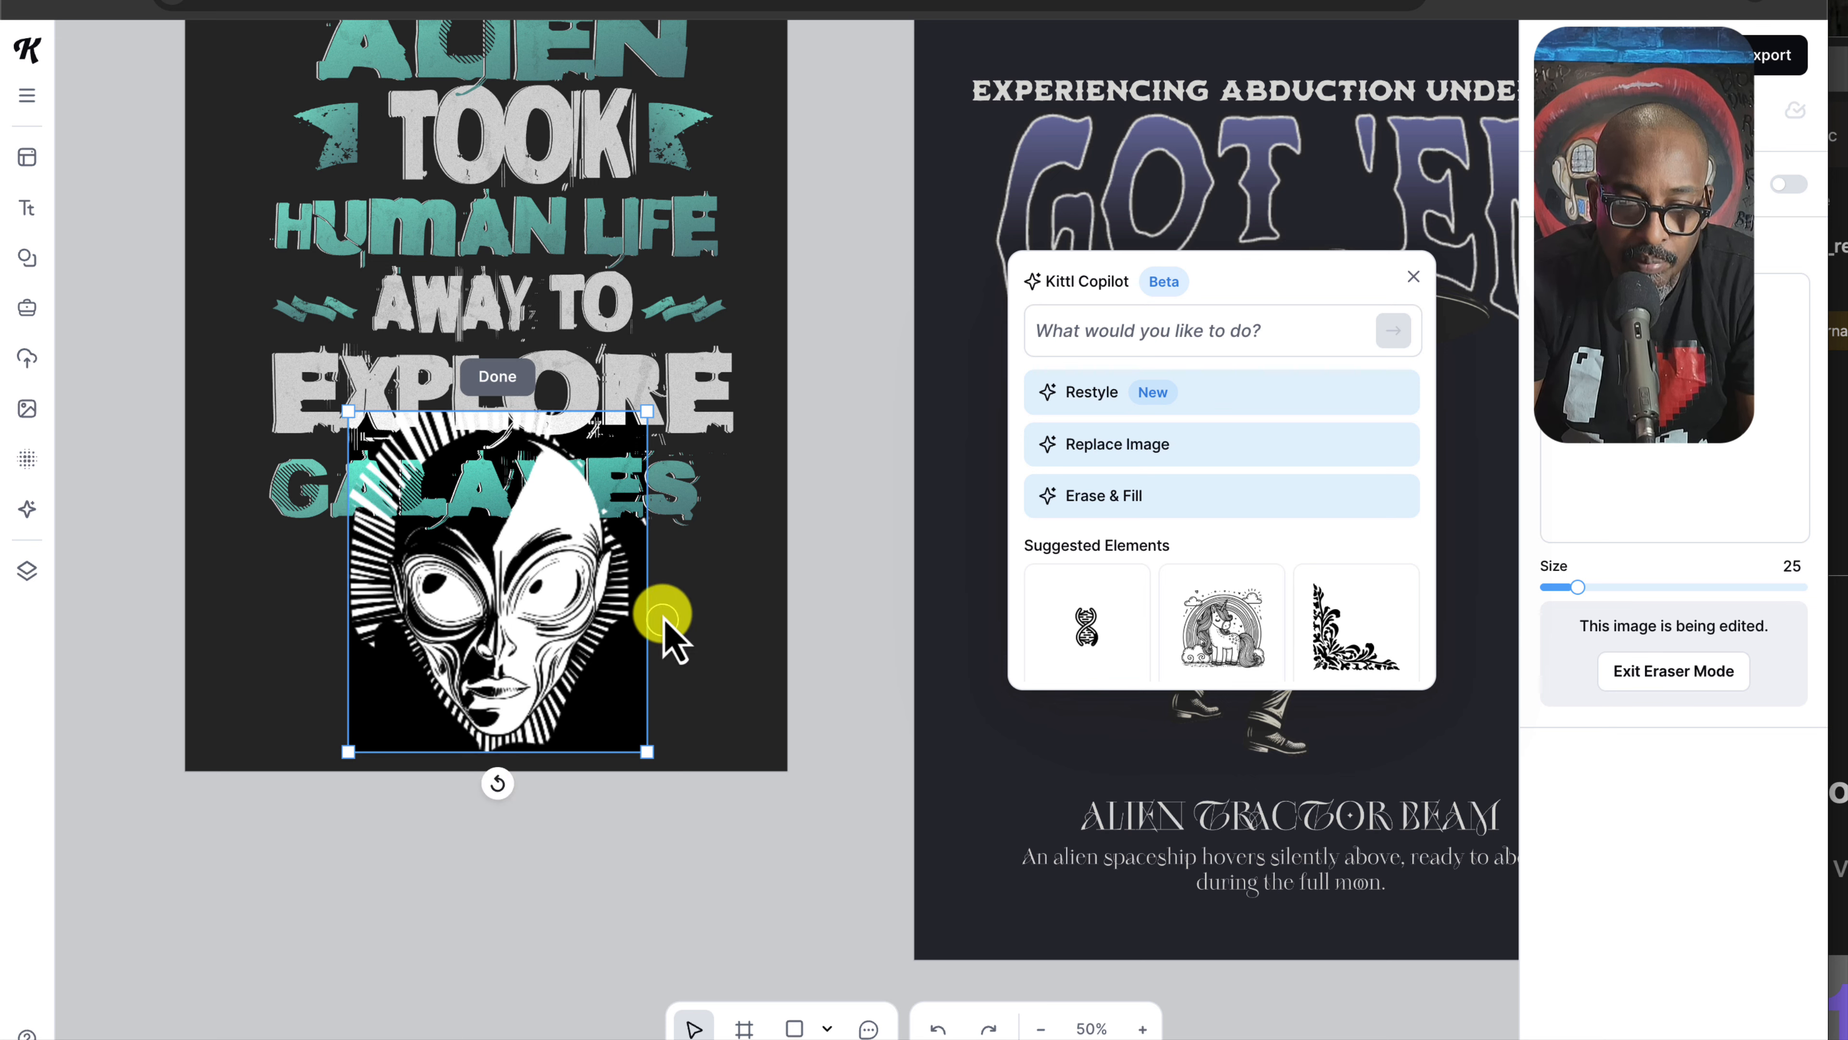
mouse_move(664, 632)
mouse_down()
mouse_move(631, 608)
mouse_move(557, 750)
mouse_move(510, 768)
mouse_up()
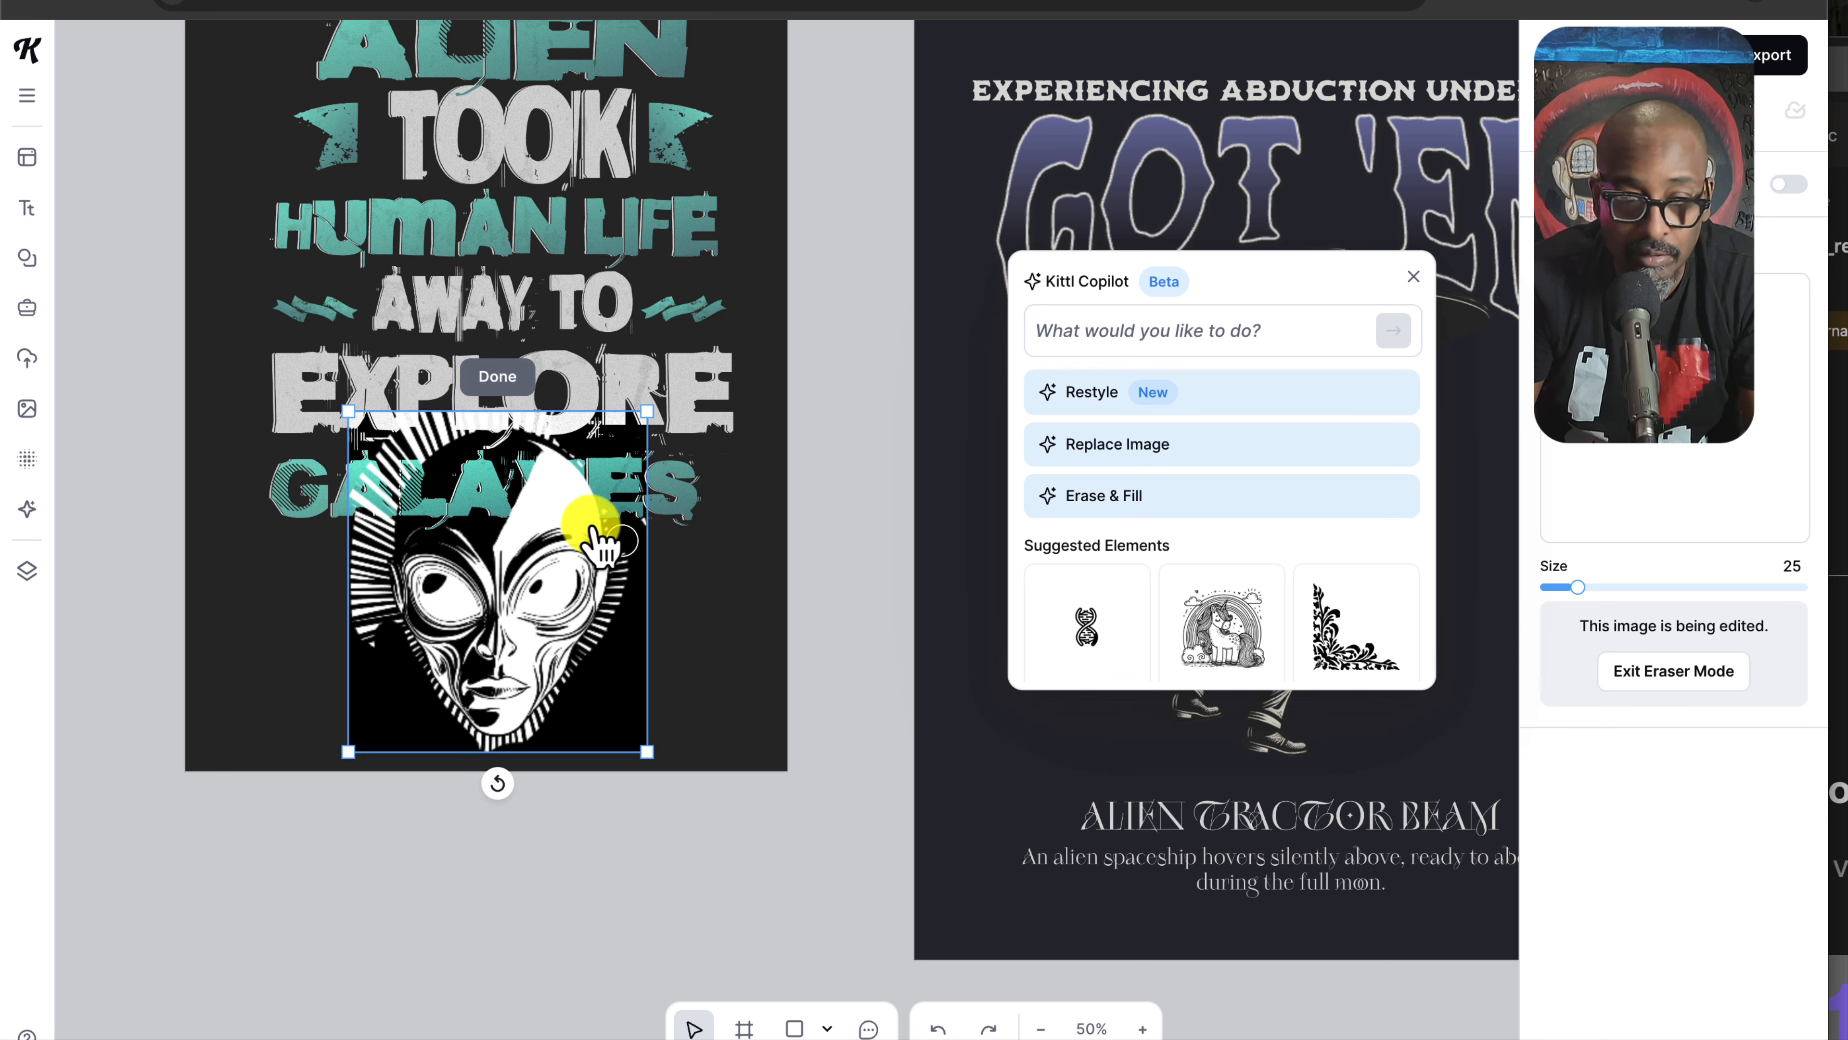
mouse_move(418, 404)
mouse_down()
mouse_move(372, 469)
mouse_move(352, 542)
mouse_move(369, 645)
mouse_move(385, 468)
mouse_move(433, 420)
mouse_move(506, 400)
mouse_up()
drag(585, 444, 586, 451)
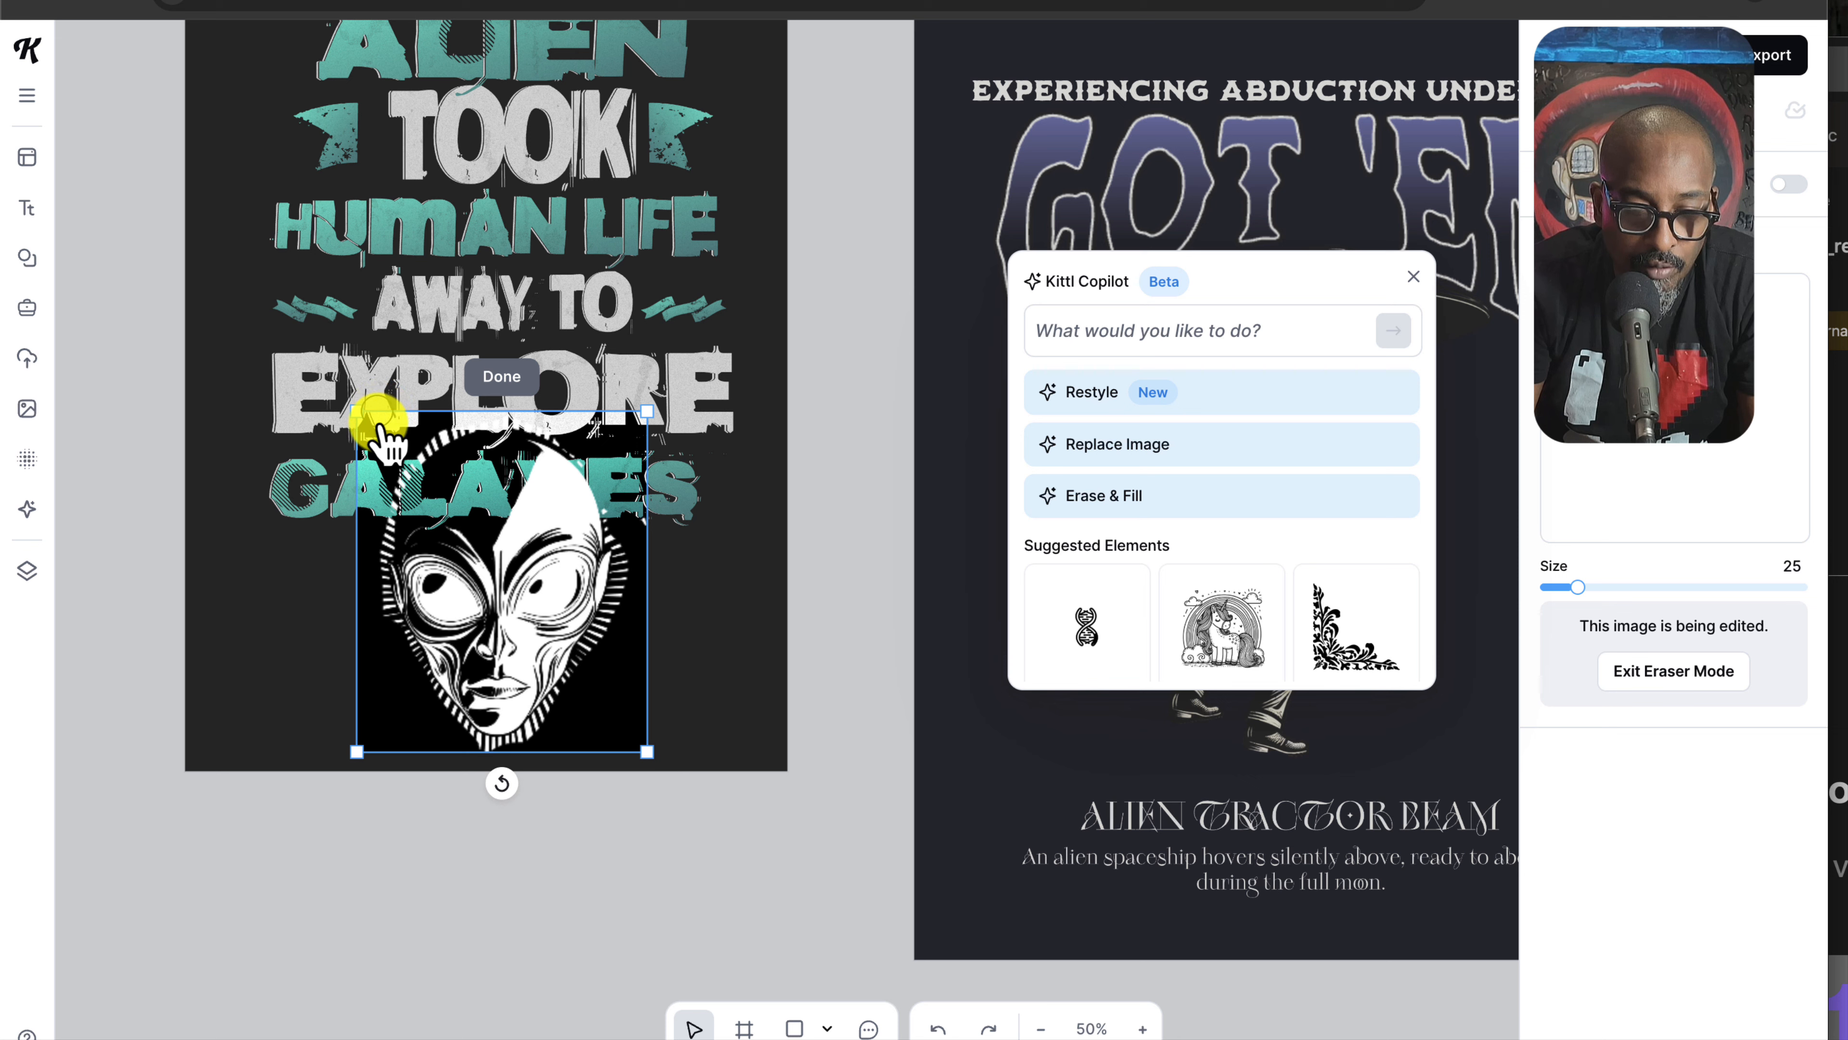
mouse_move(378, 430)
mouse_down()
mouse_move(472, 513)
mouse_move(382, 502)
mouse_up()
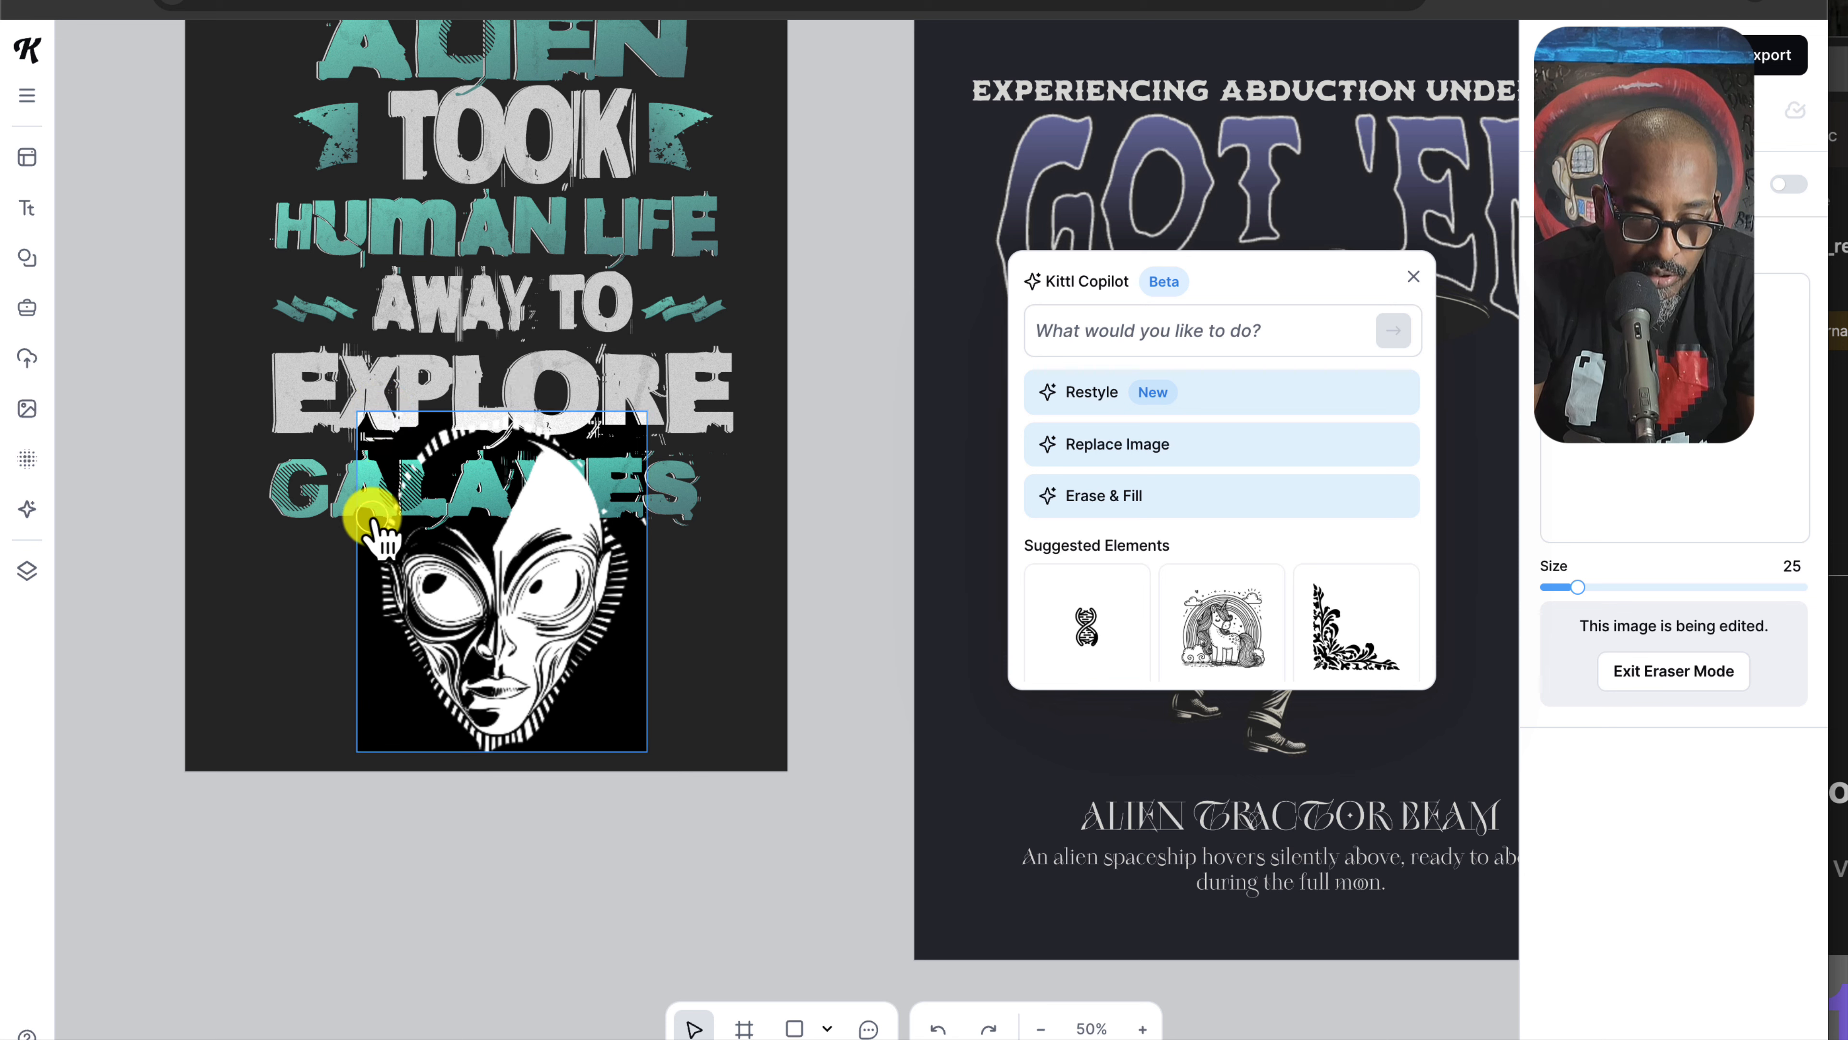